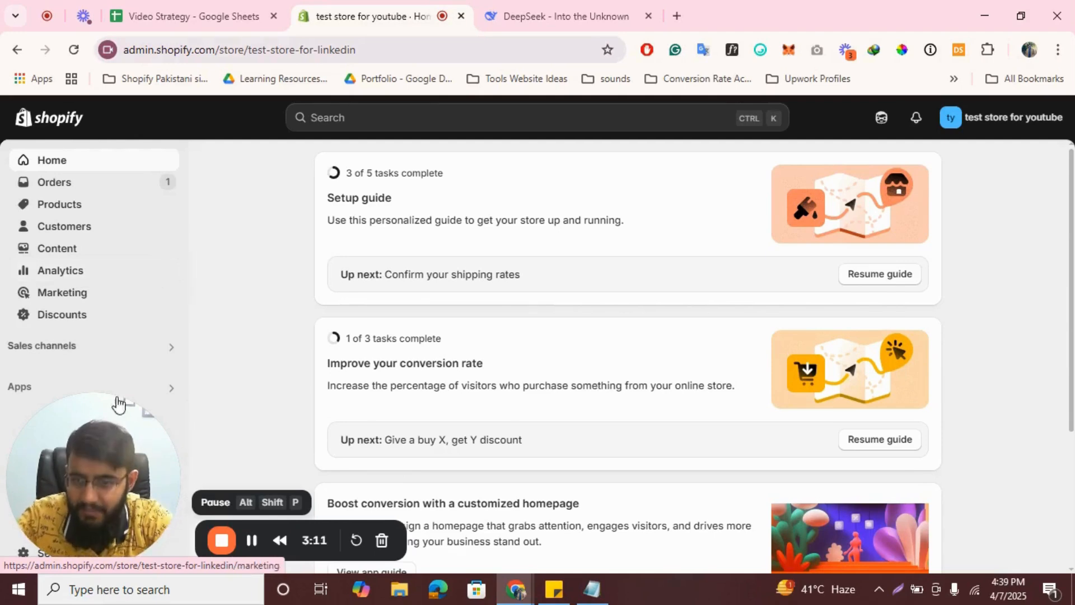
Go to Content › Metaobjects, which has no definitions yet.
left_click_drag(117, 403, 717, 412)
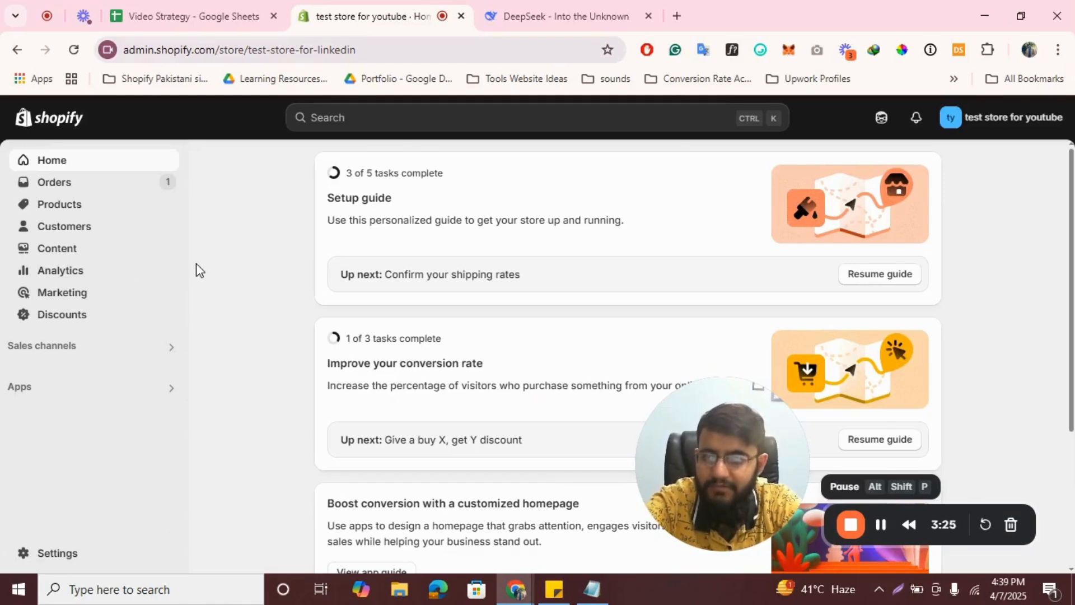
left_click(71, 253)
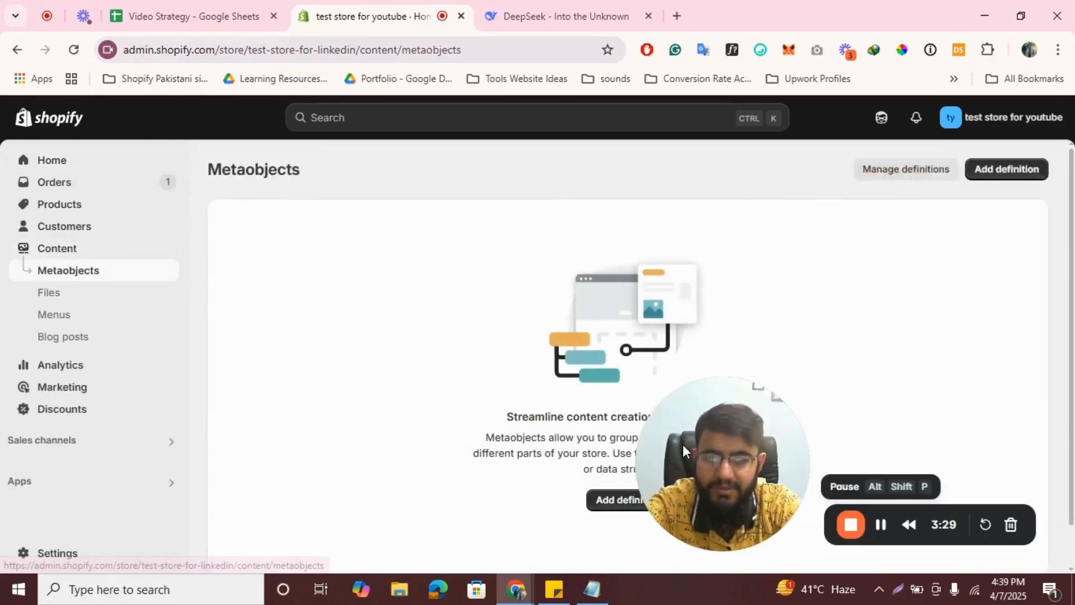
left_click_drag(683, 444, 62, 440)
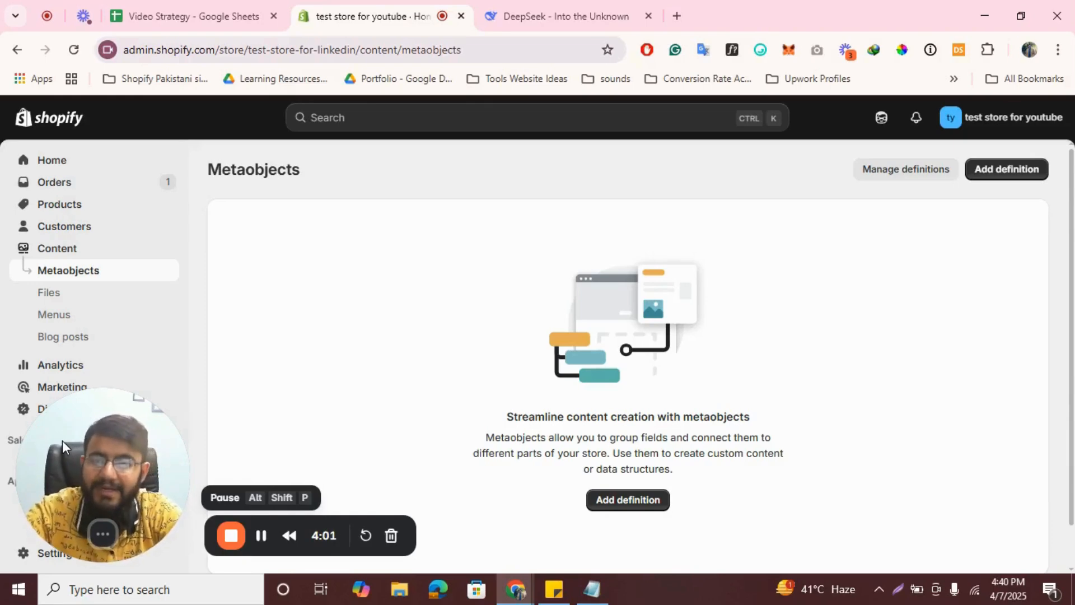
Create a new metaobject definition named Events.
left_click(646, 502)
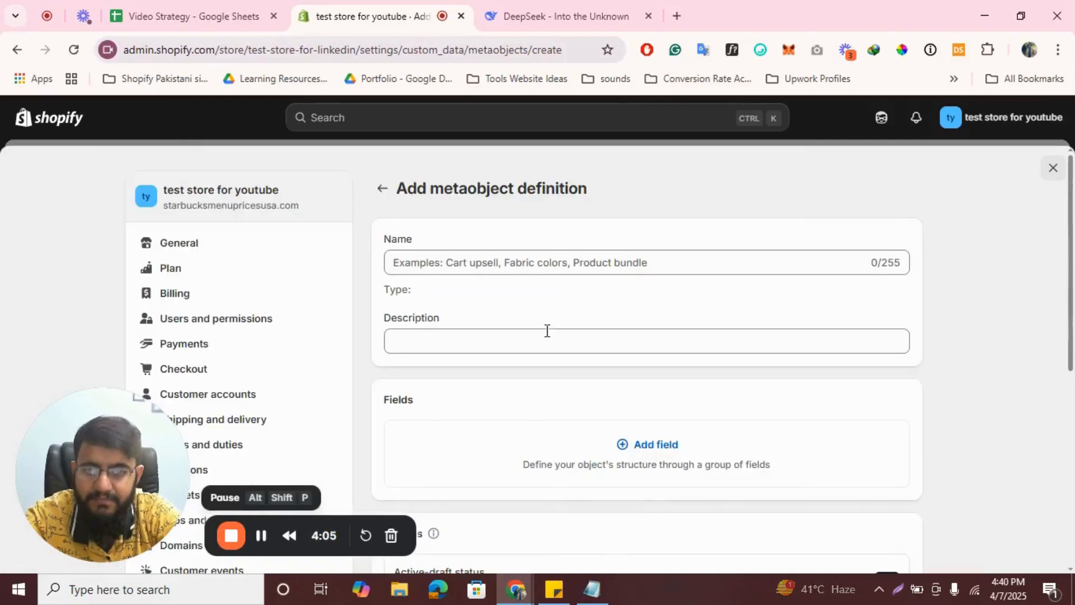
left_click(471, 268)
type("Events")
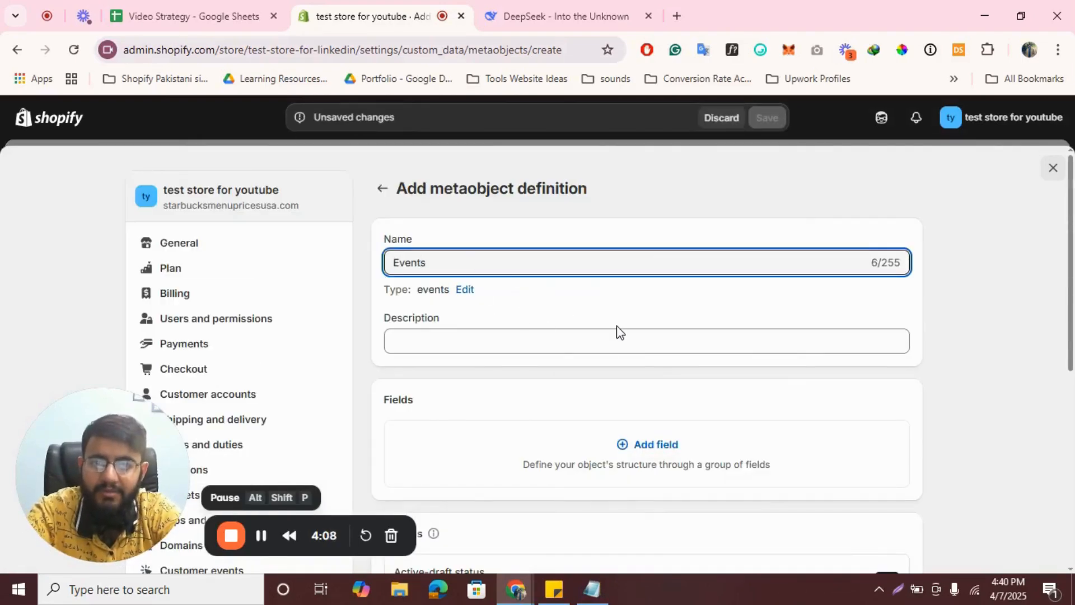
scroll(615, 331, "down", 3)
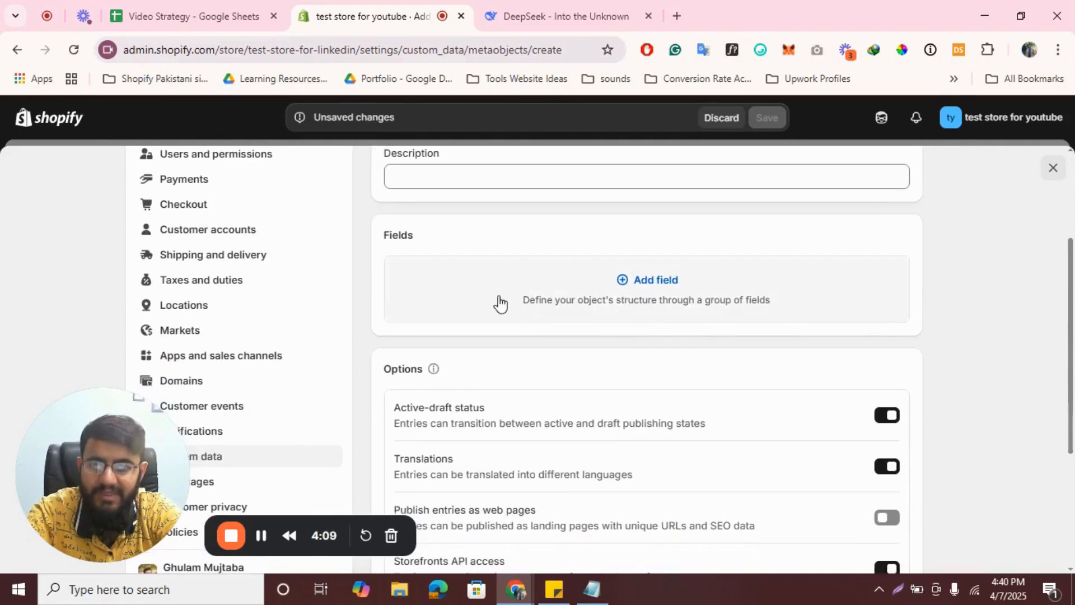
scroll(497, 303, "up", 2)
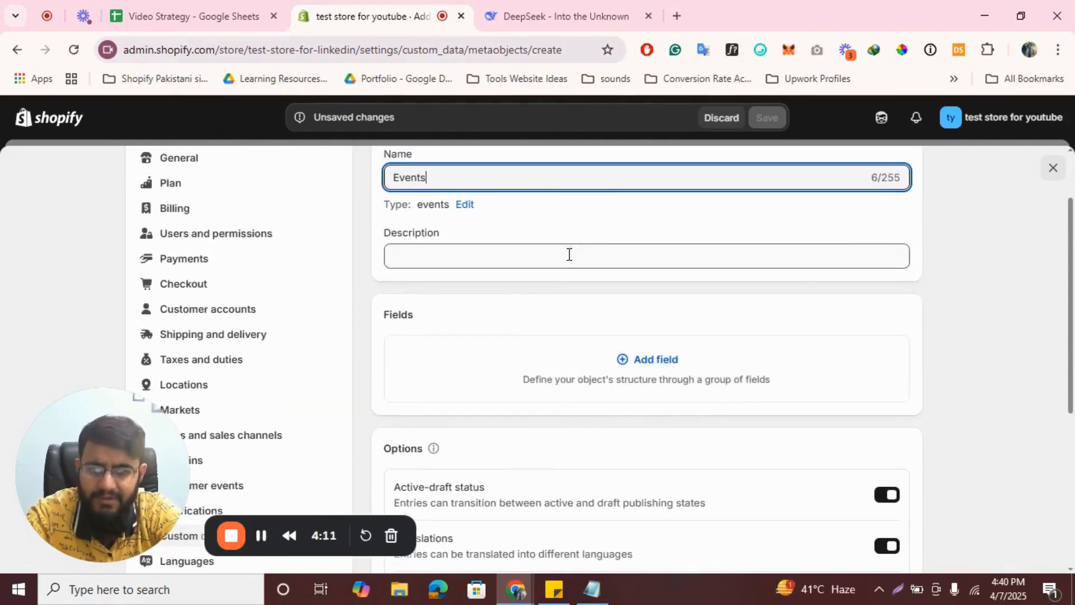
Add a single line text field named Event Tile to the definition.
left_click(666, 353)
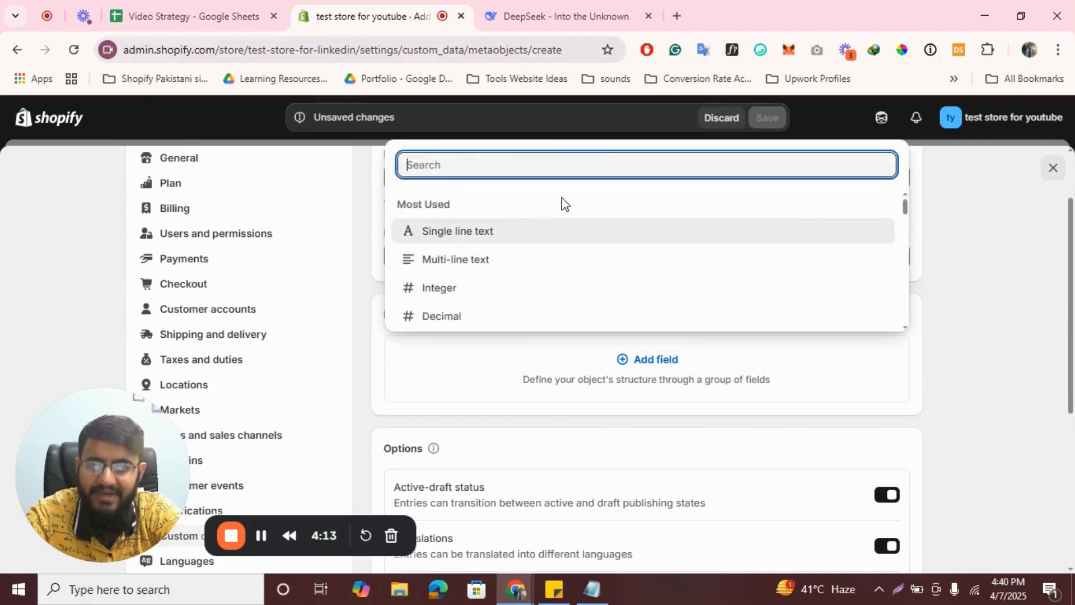
left_click(439, 233)
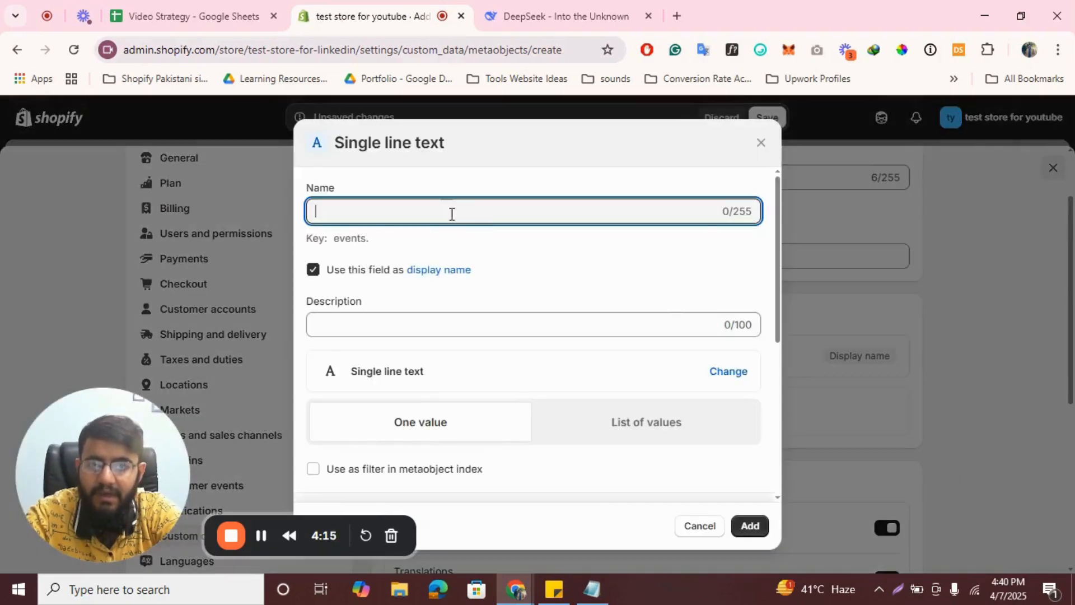
type("Event Tile")
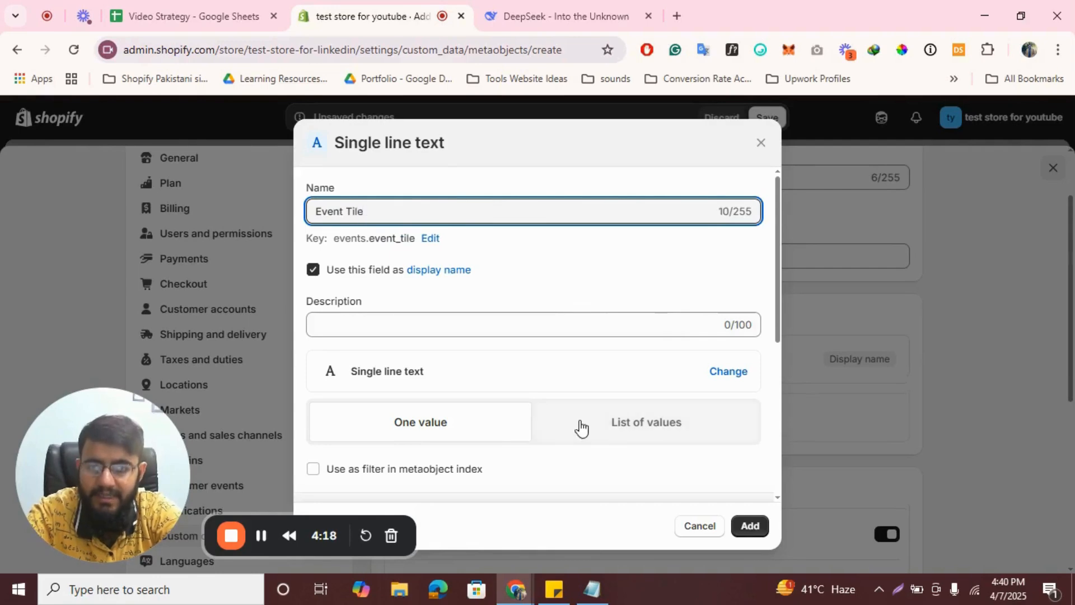
scroll(453, 363, "down", 2)
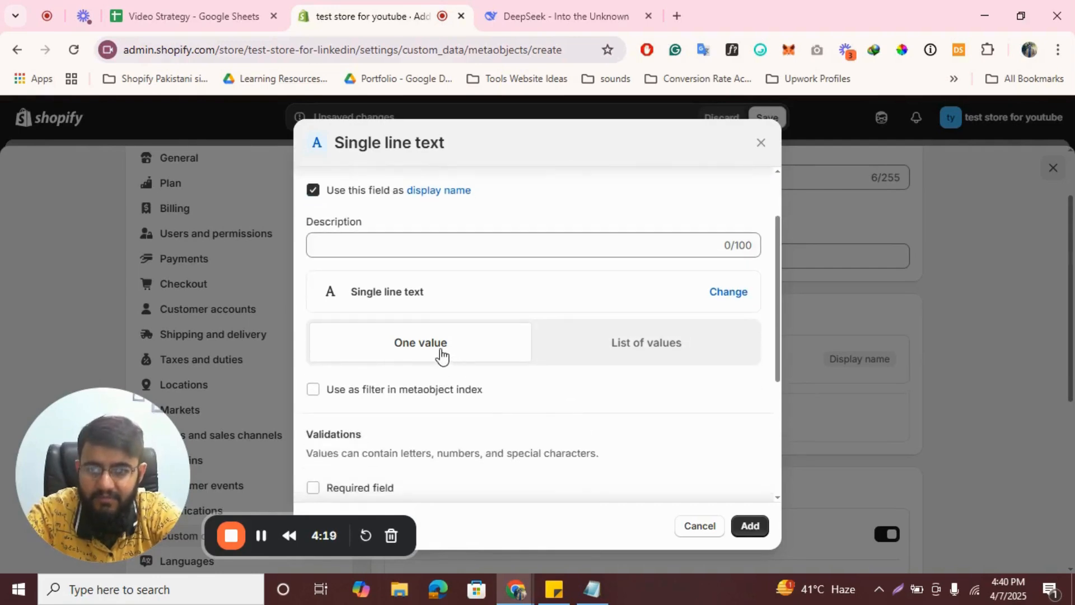
scroll(441, 354, "down", 2)
scroll(448, 380, "down", 2)
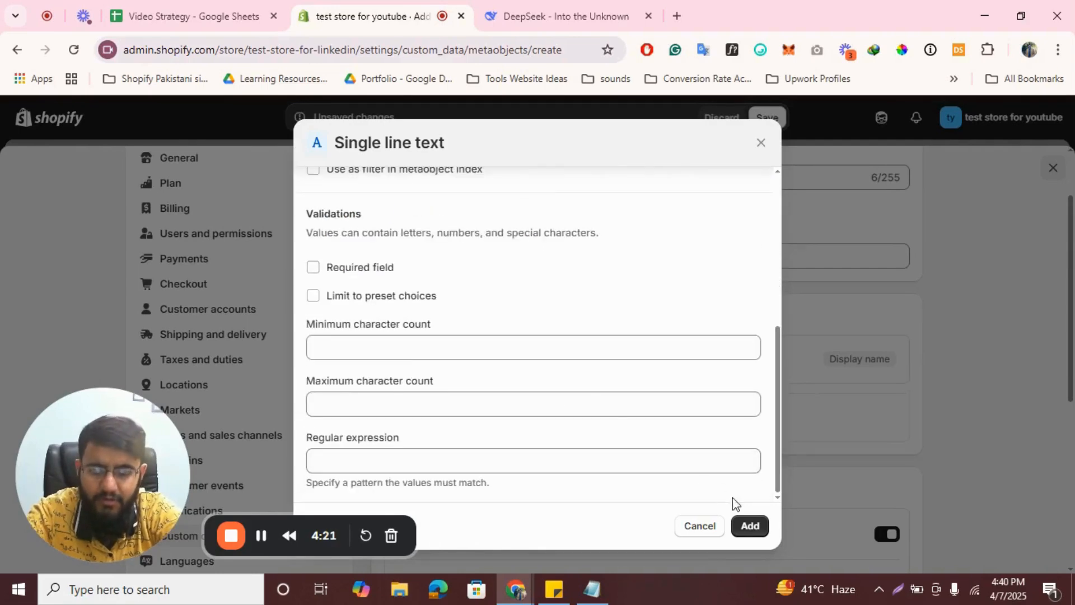
left_click(750, 525)
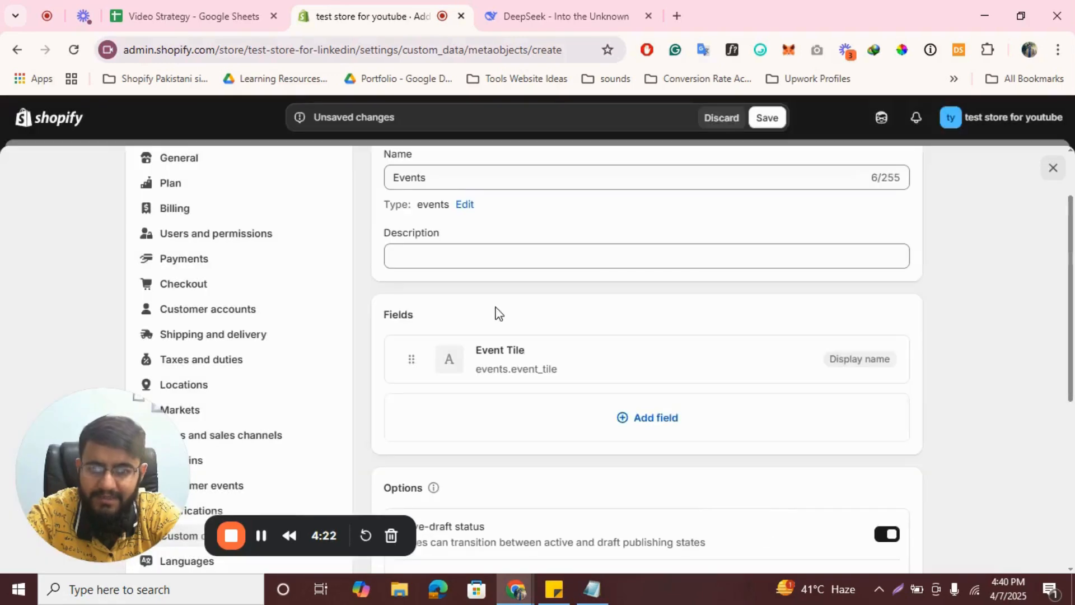
left_click(643, 421)
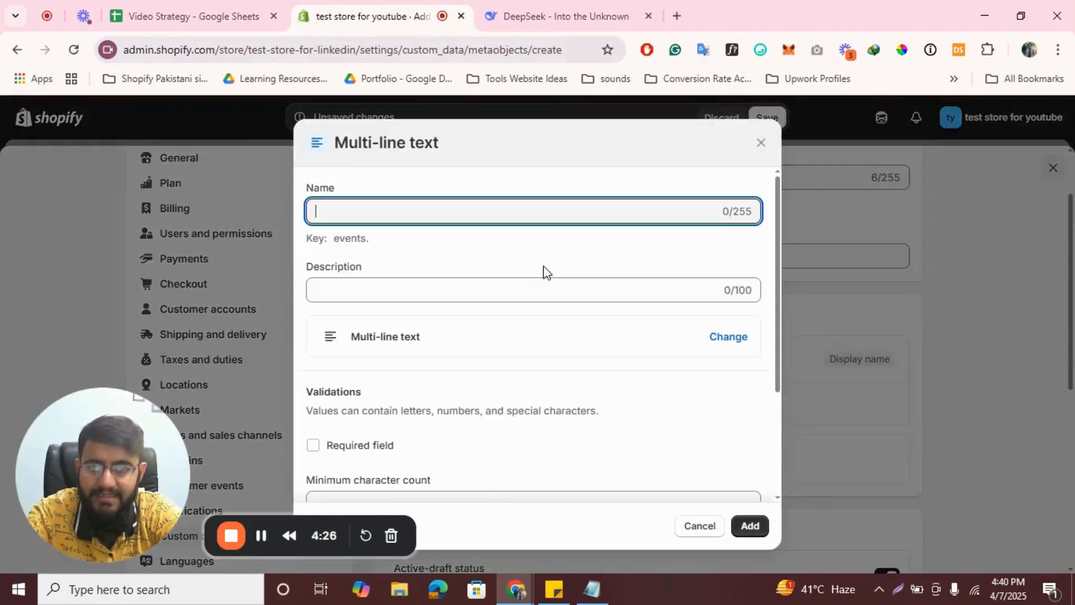
Add a multi-line text field named Event Description.
left_click(455, 266)
type("Event Description")
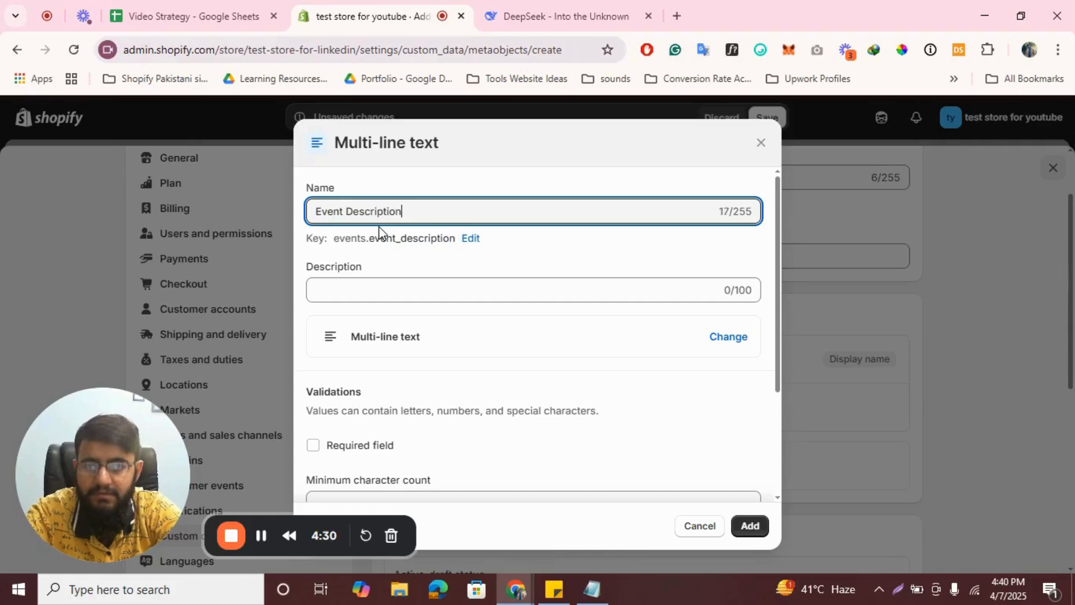
scroll(533, 456, "down", 2)
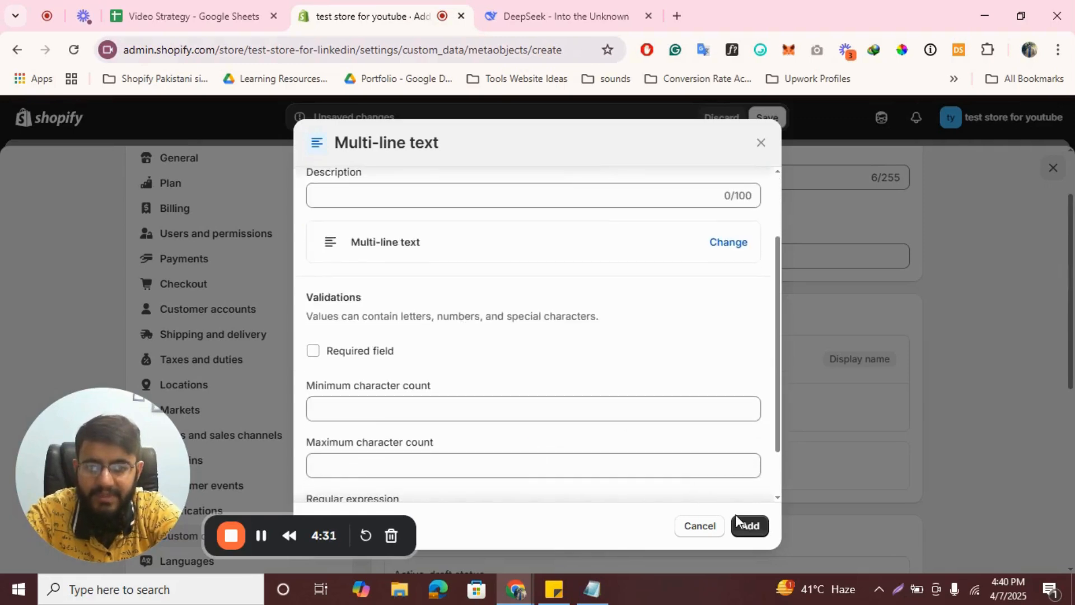
left_click(749, 528)
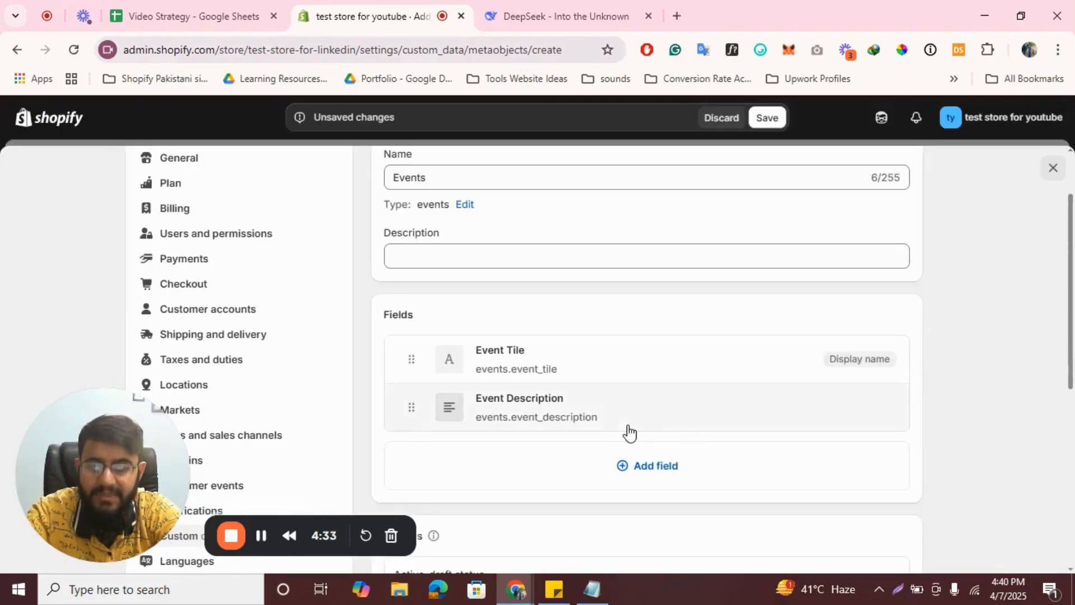
Add a file field named Event Image.
left_click(670, 474)
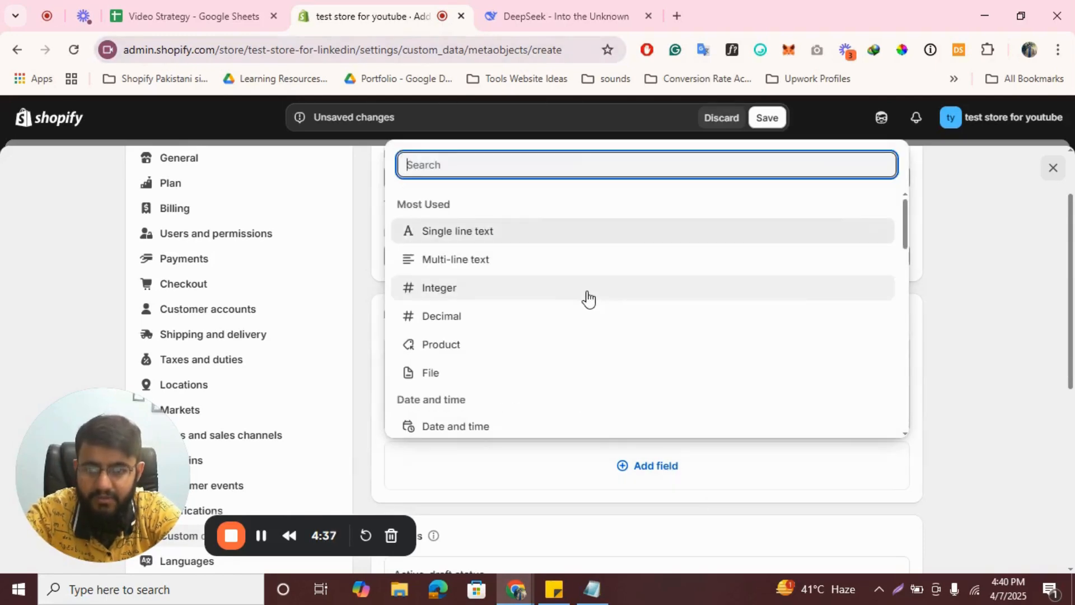
scroll(591, 302, "down", 8)
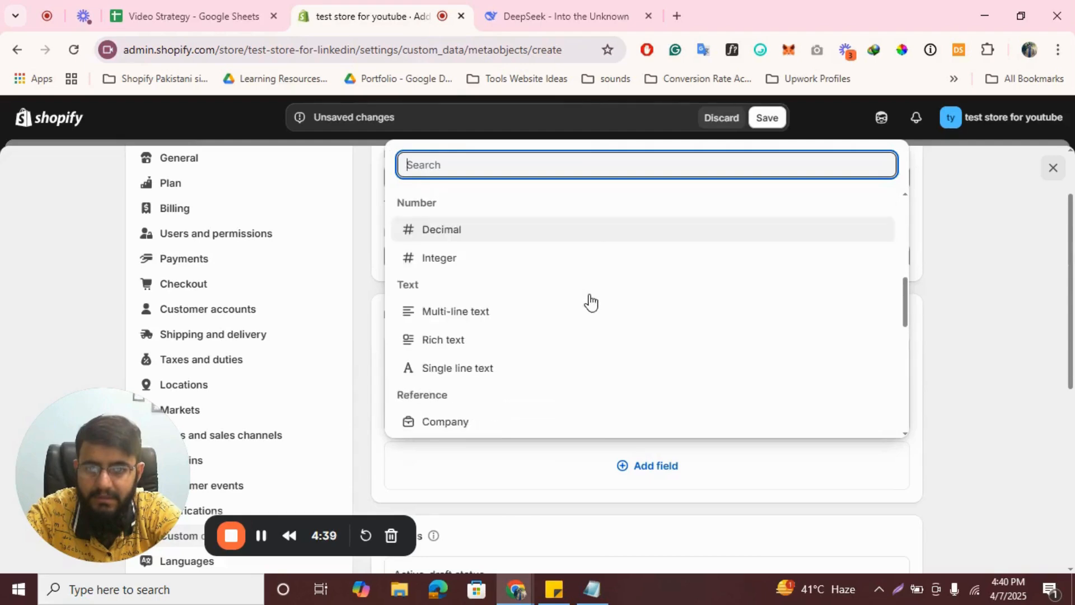
scroll(590, 302, "down", 5)
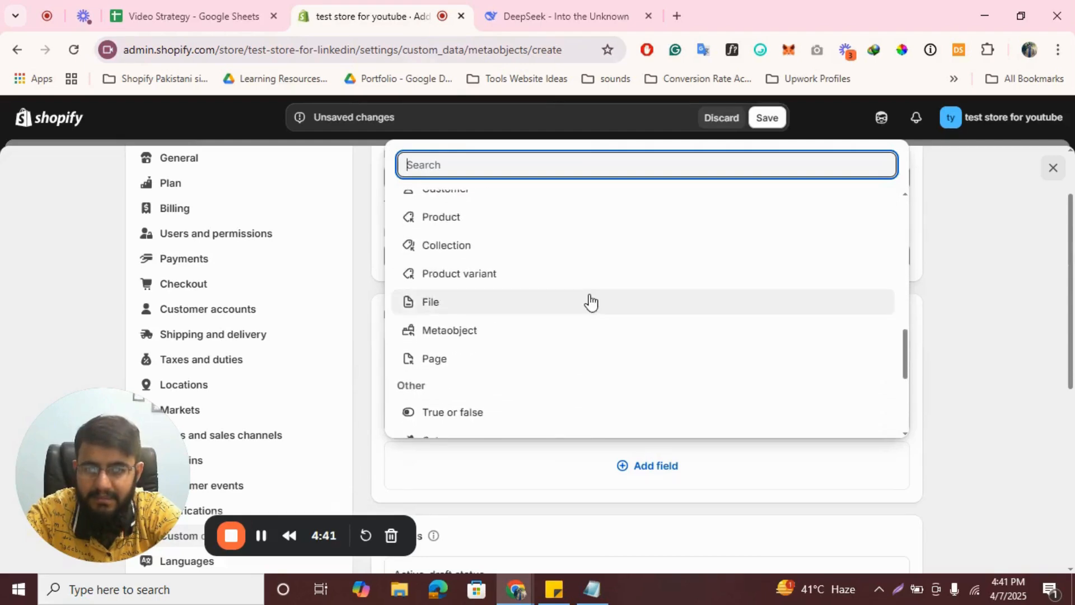
scroll(590, 302, "down", 5)
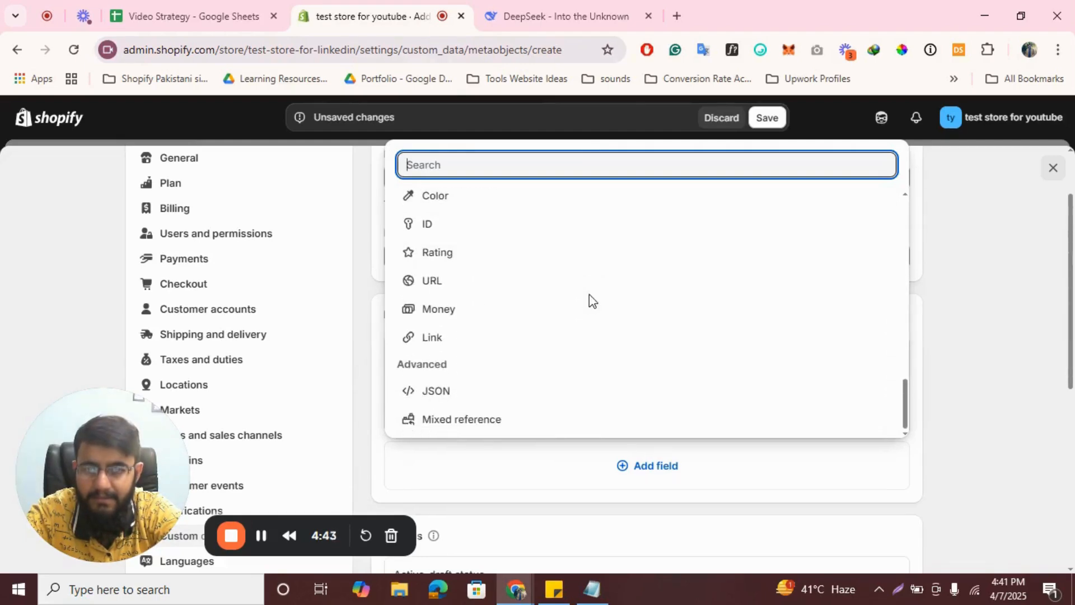
scroll(591, 302, "up", 8)
scroll(589, 301, "up", 8)
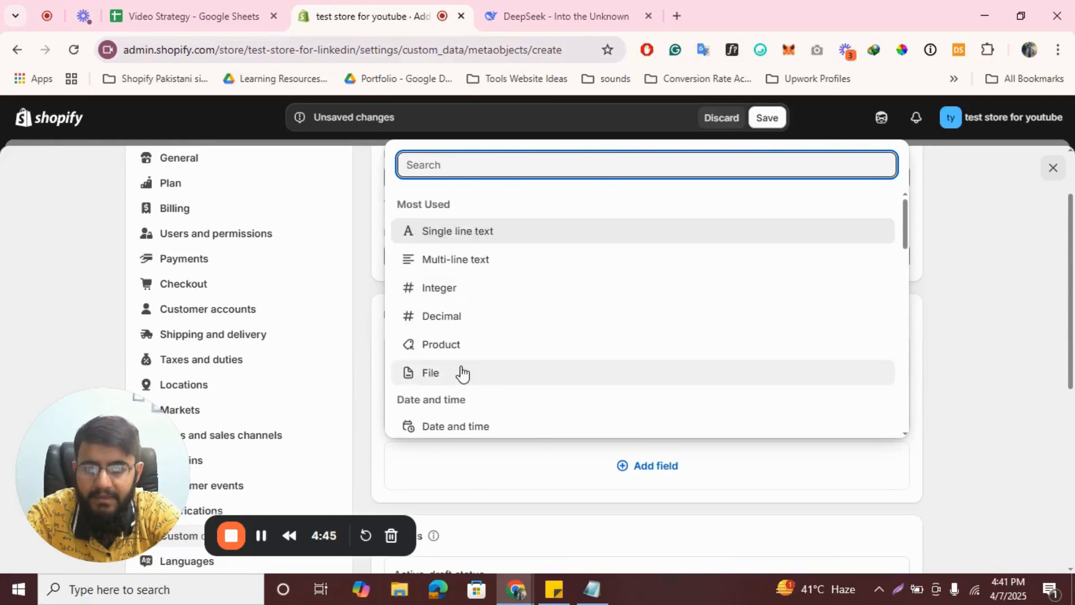
left_click(432, 373)
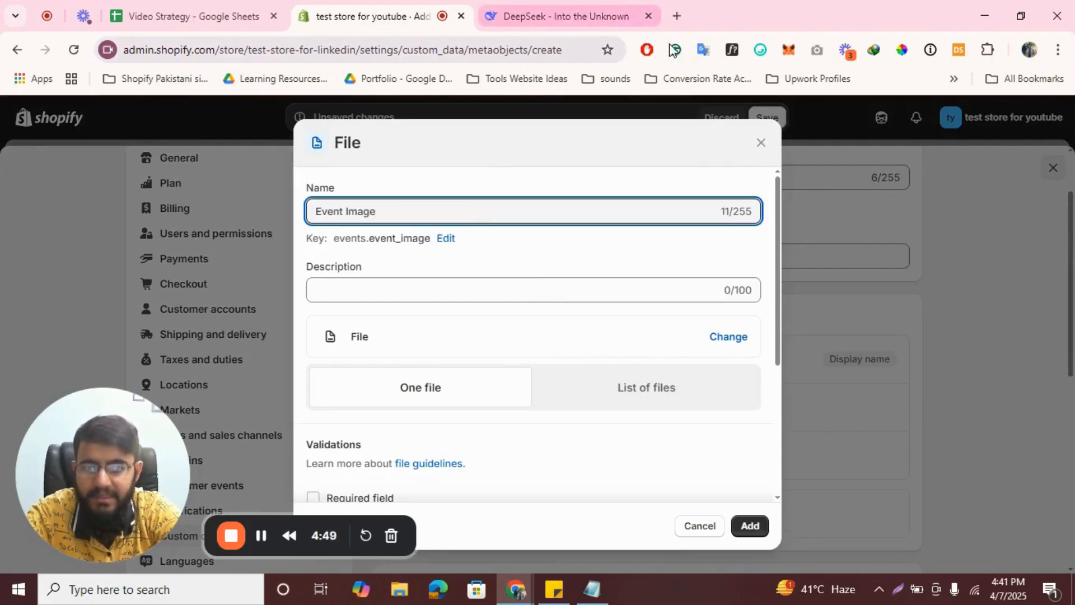
scroll(493, 314, "down", 4)
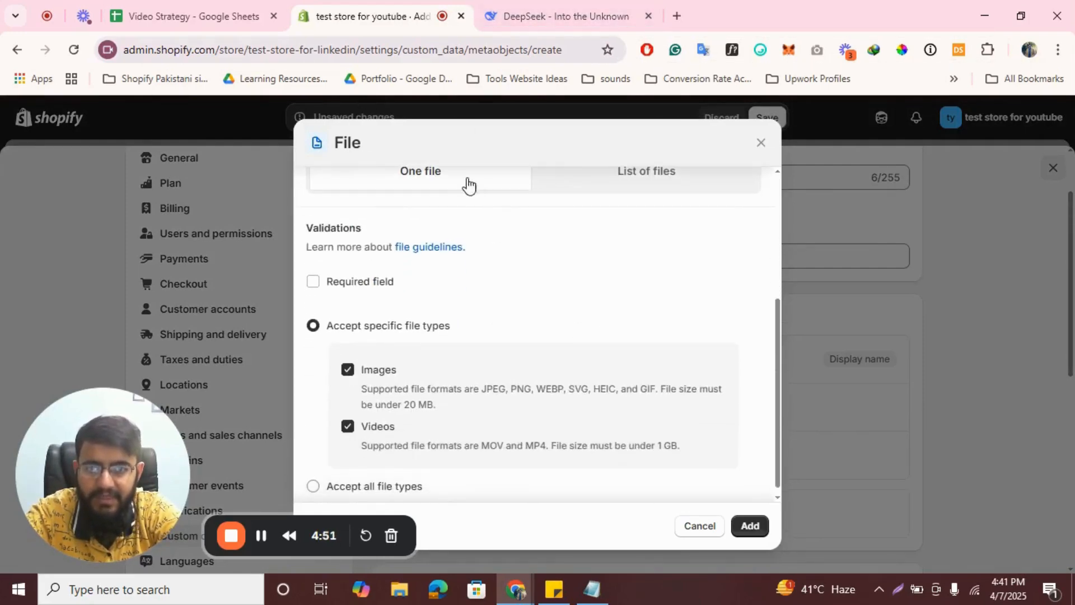
scroll(498, 456, "down", 1)
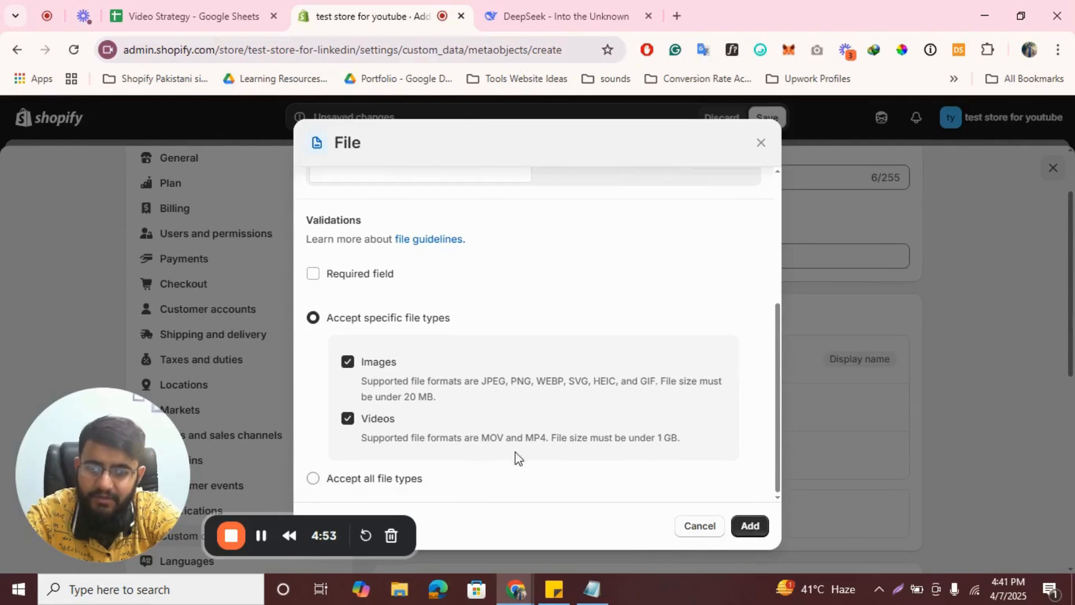
left_click(750, 526)
scroll(721, 426, "down", 2)
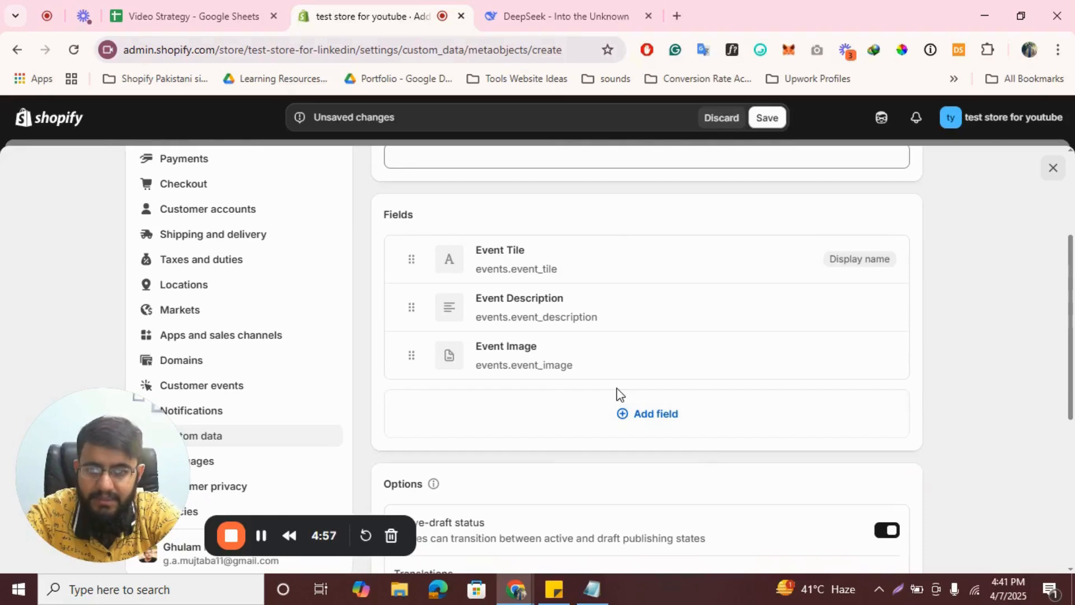
Start a fourth field as single line text, then close it without adding.
left_click(657, 415)
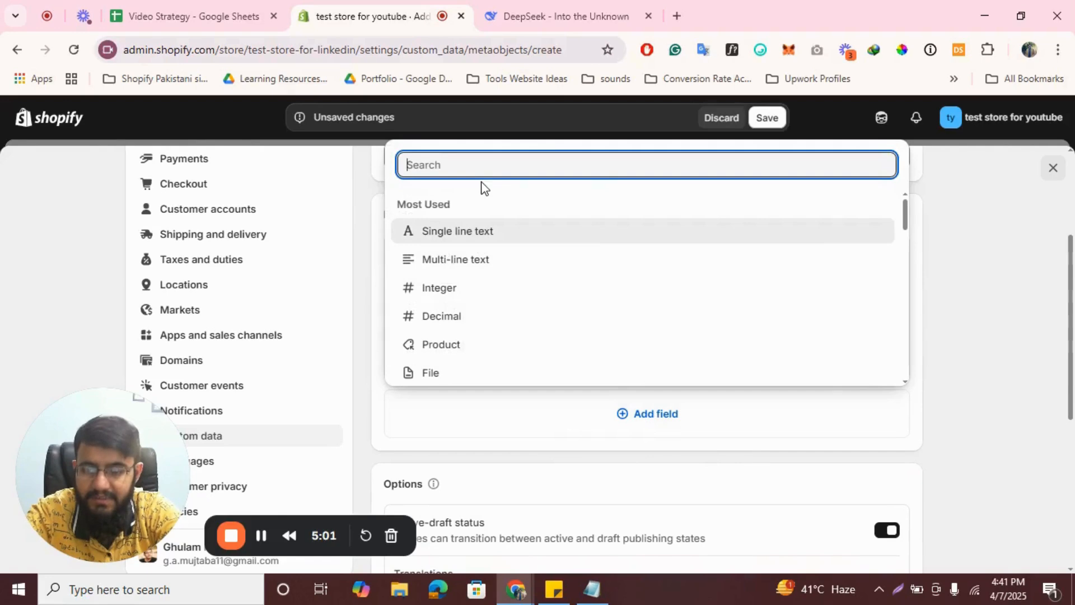
type("Event")
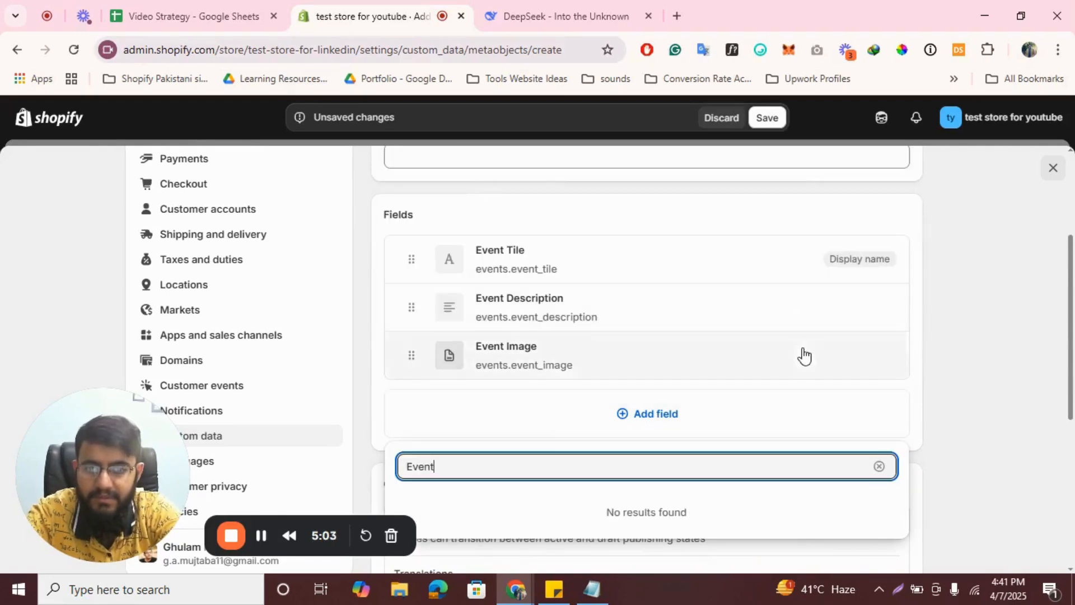
key("BackSpace")
key("BackSpace")
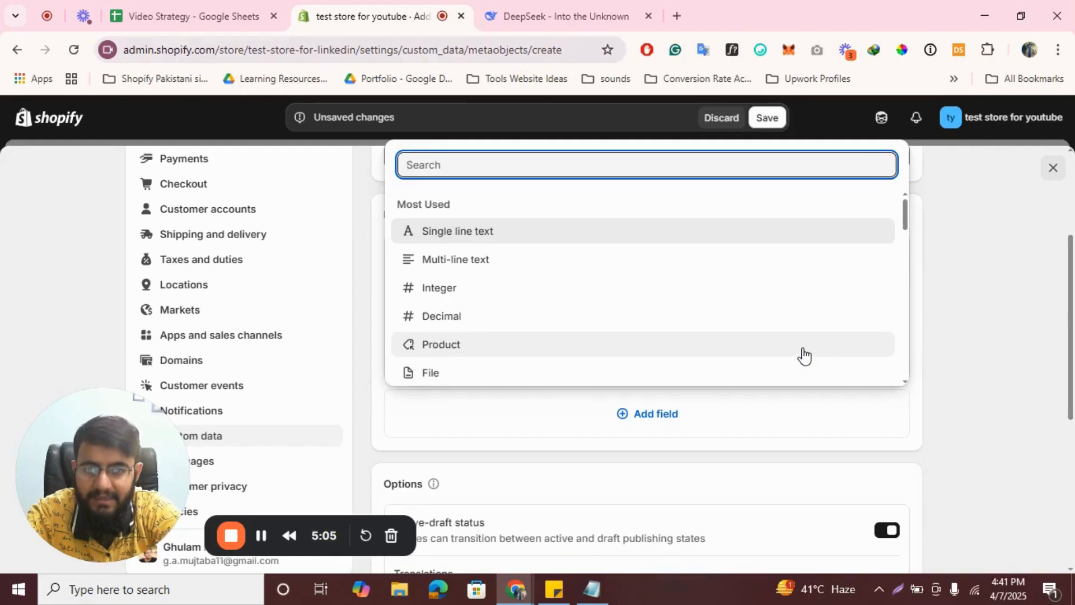
left_click(992, 406)
left_click(640, 418)
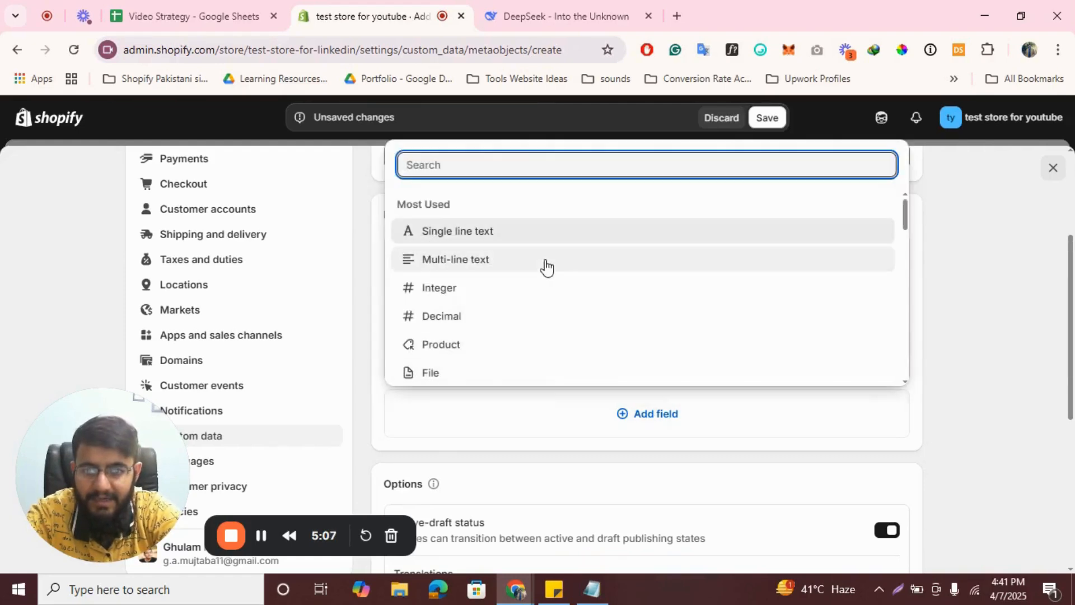
scroll(545, 267, "down", 1)
scroll(546, 267, "down", 3)
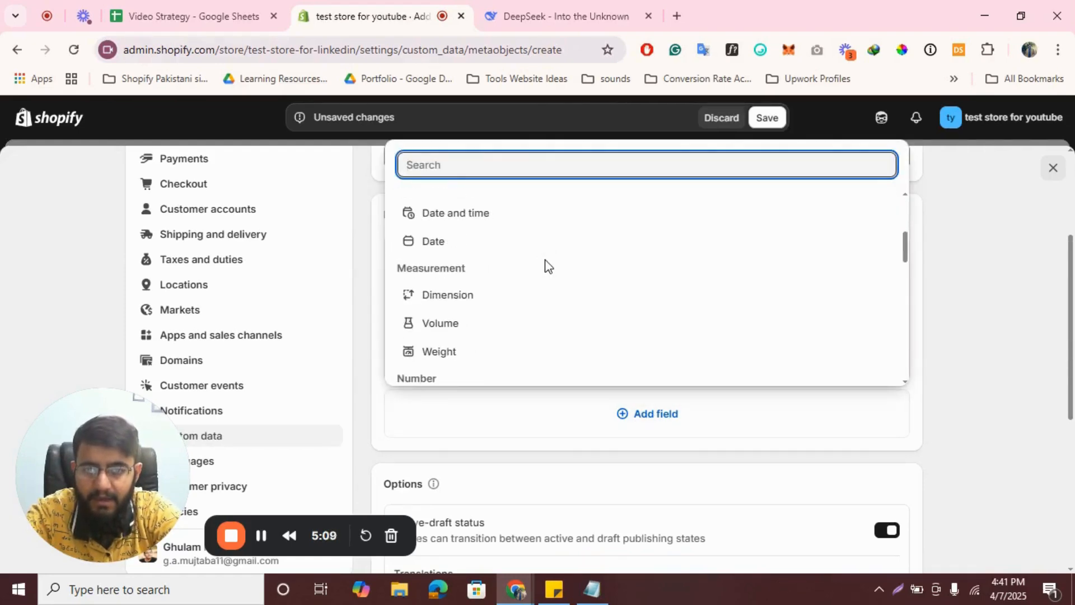
scroll(548, 265, "up", 4)
left_click(474, 241)
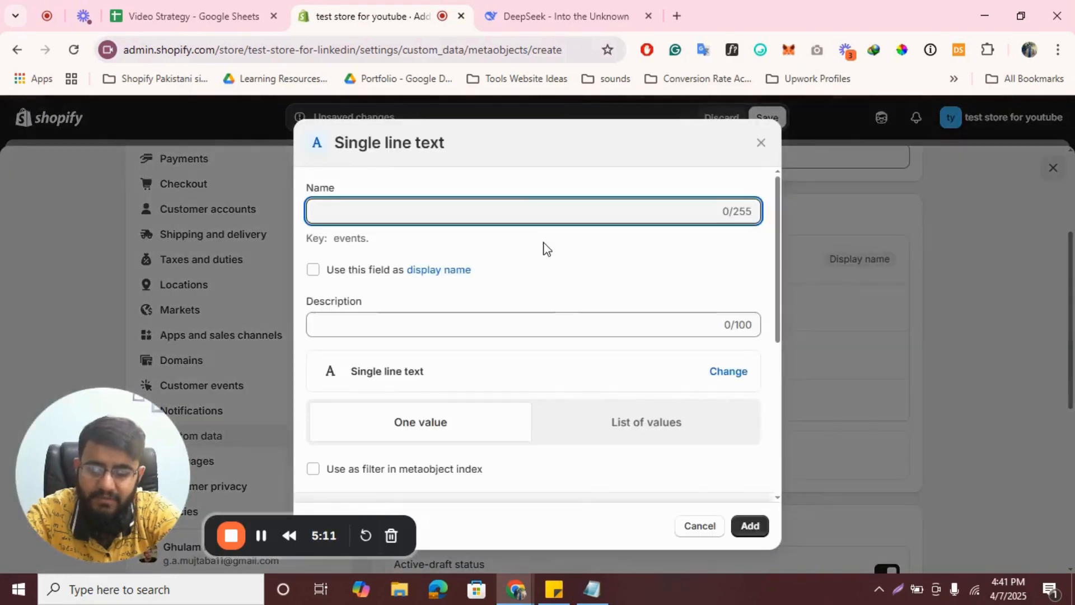
type("Event")
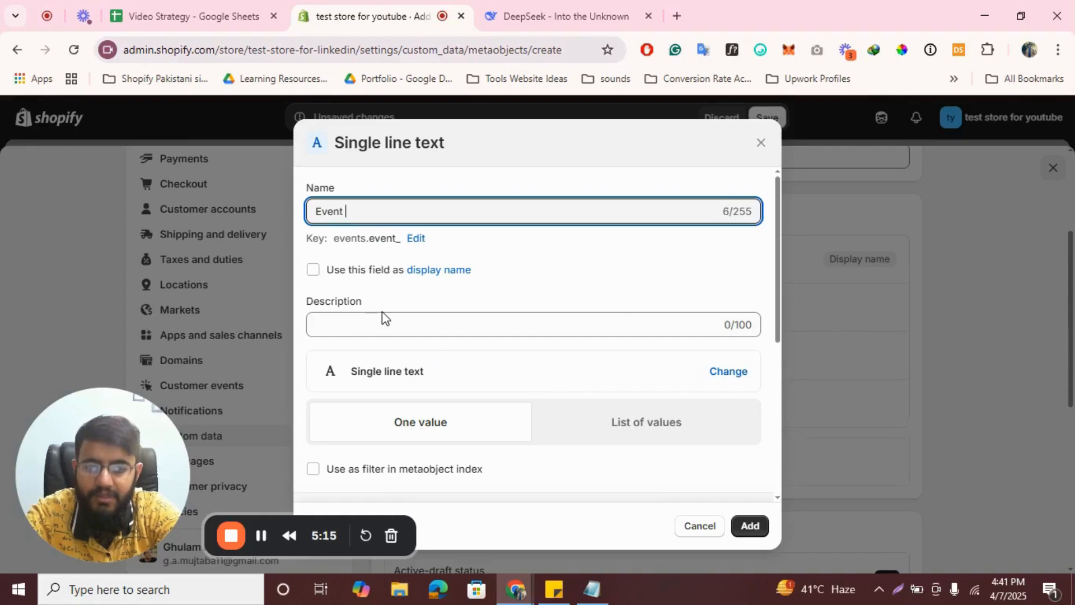
key("BackSpace")
key("BackSpace")
key("BackSpace")
key("BackSpace")
key("BackSpace")
key("BackSpace")
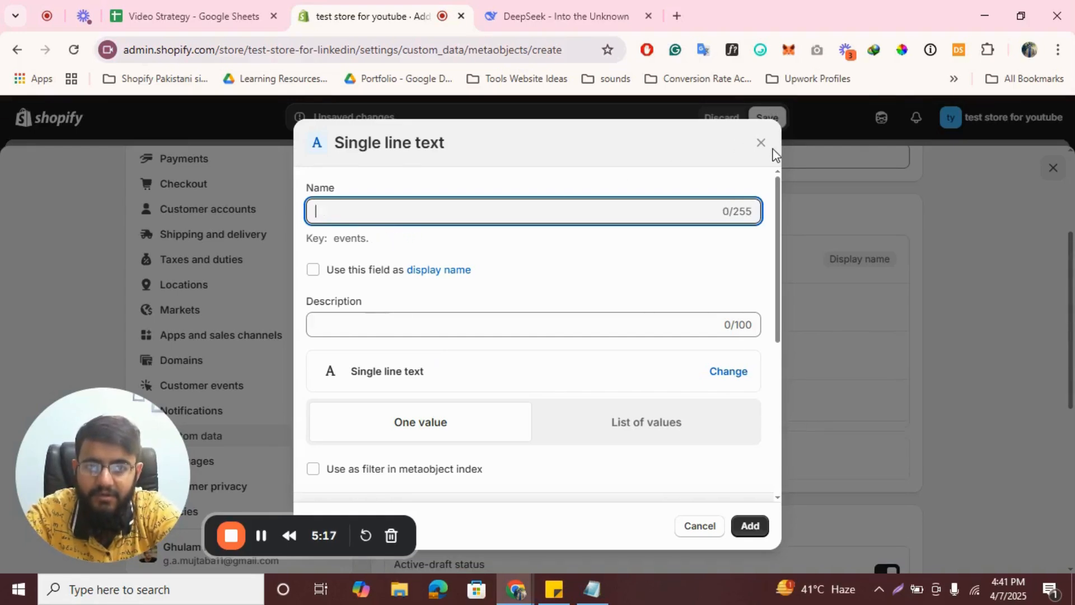
left_click(760, 143)
Add a date and time field named Event Date (key events.event_date).
left_click(650, 408)
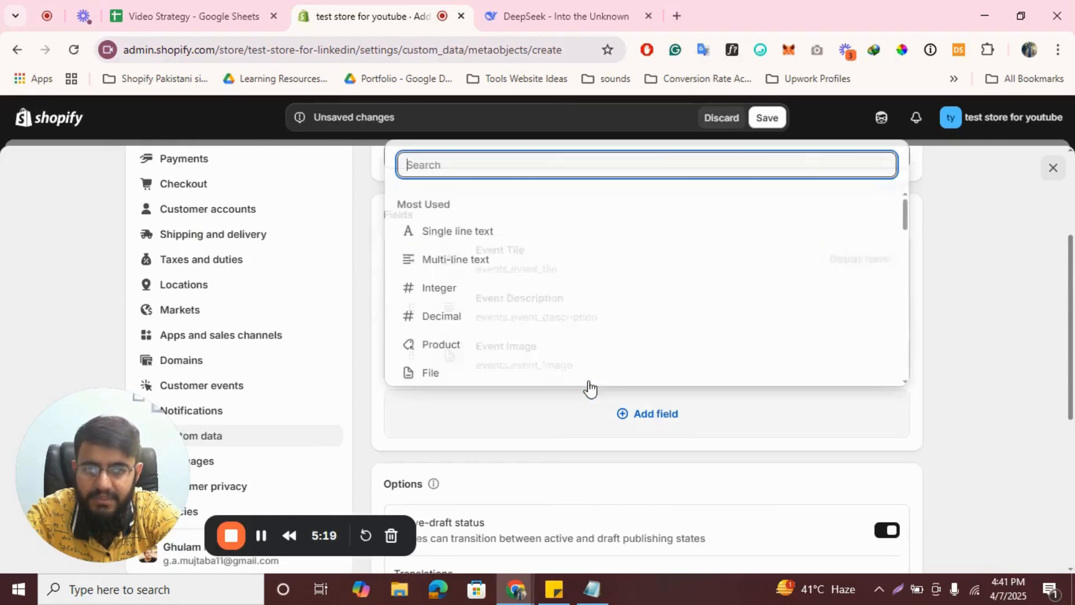
scroll(480, 326, "down", 3)
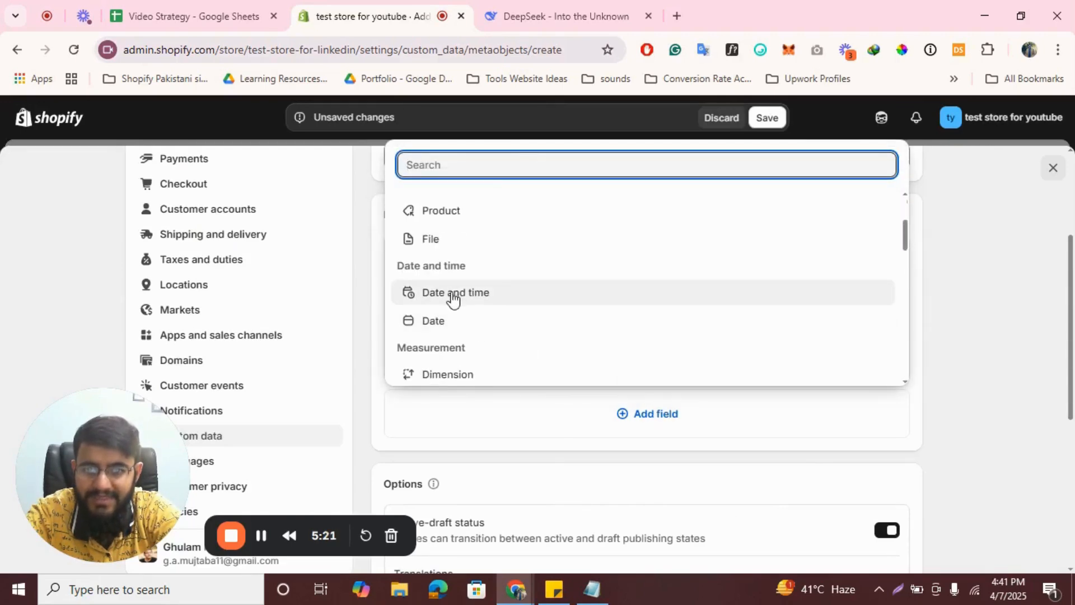
left_click(453, 294)
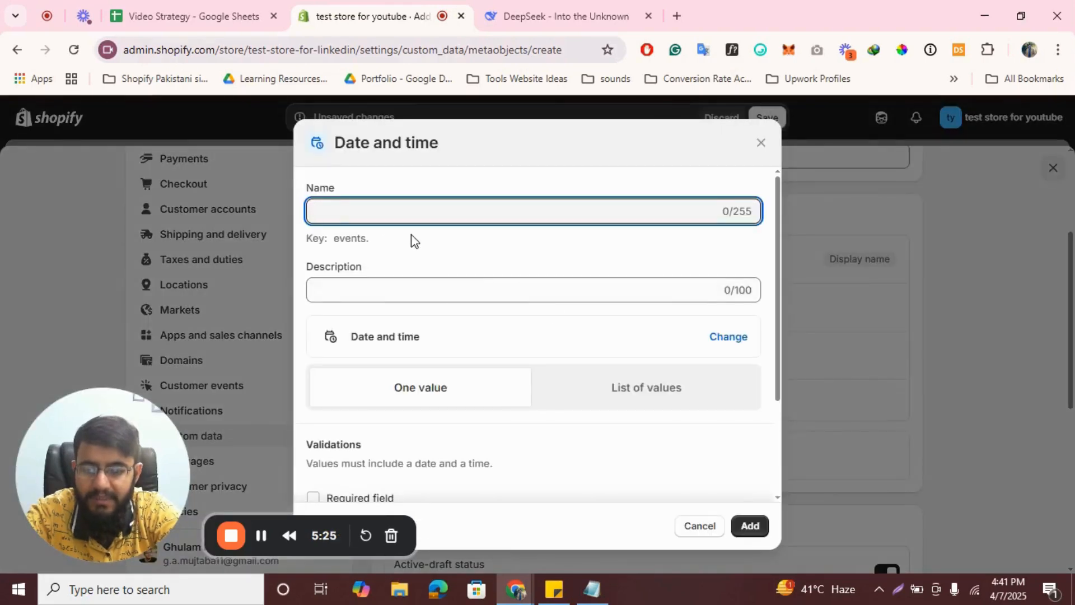
type("Event Date")
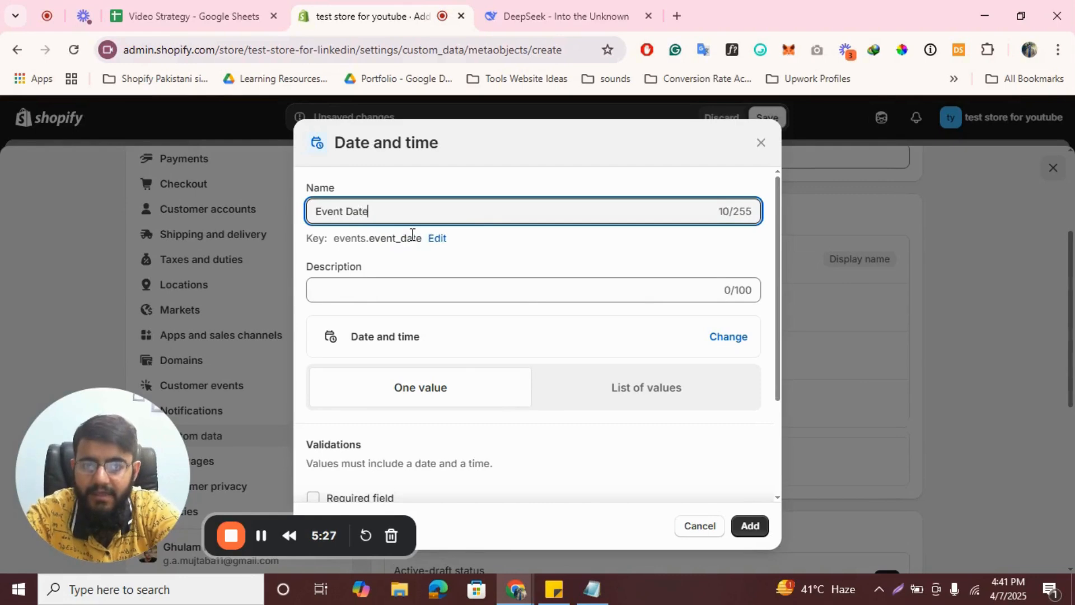
scroll(520, 329, "down", 3)
left_click(751, 525)
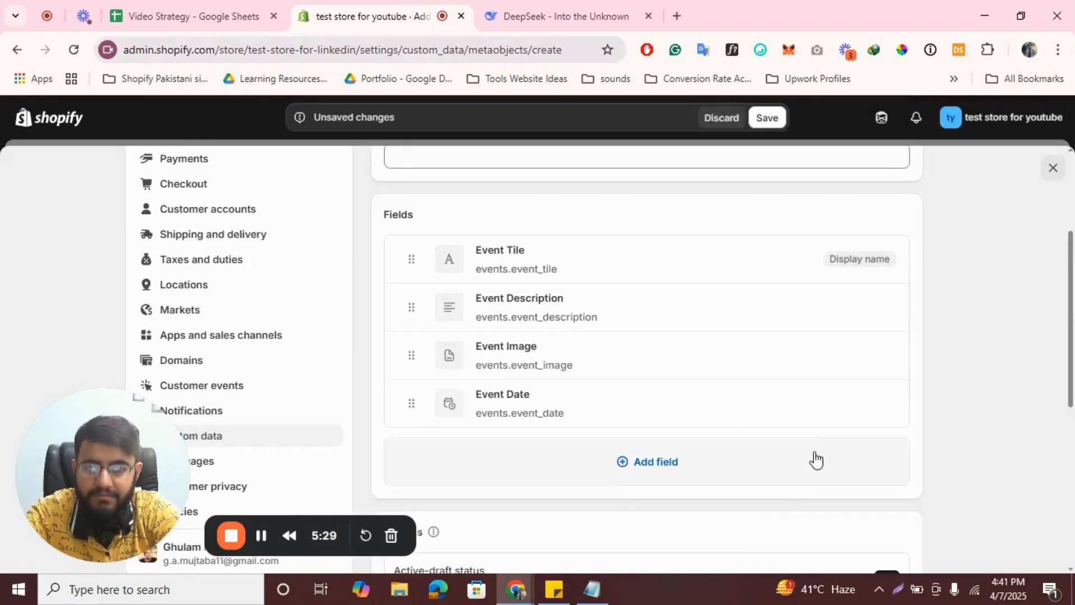
scroll(703, 387, "down", 2)
Add a URL field named Event URL (key events.event_url) as the fifth field.
left_click(643, 386)
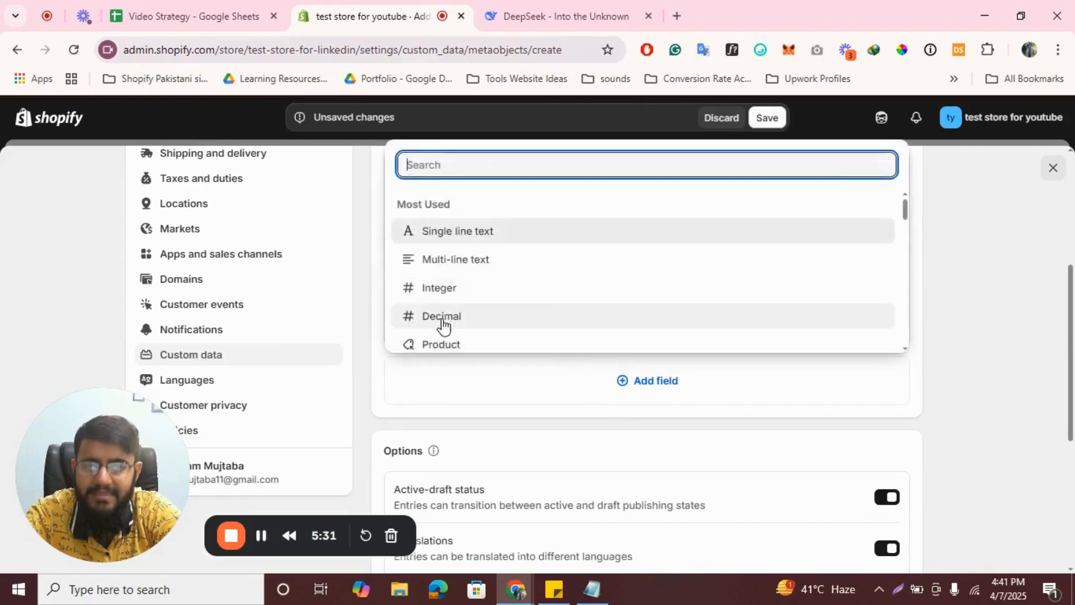
scroll(506, 278, "down", 8)
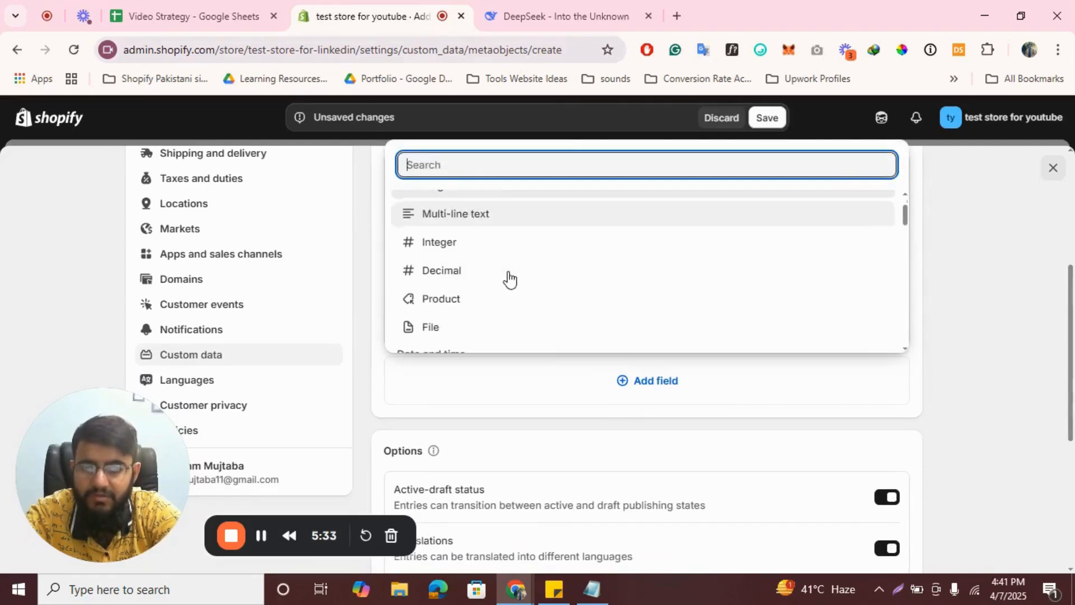
scroll(509, 277, "down", 10)
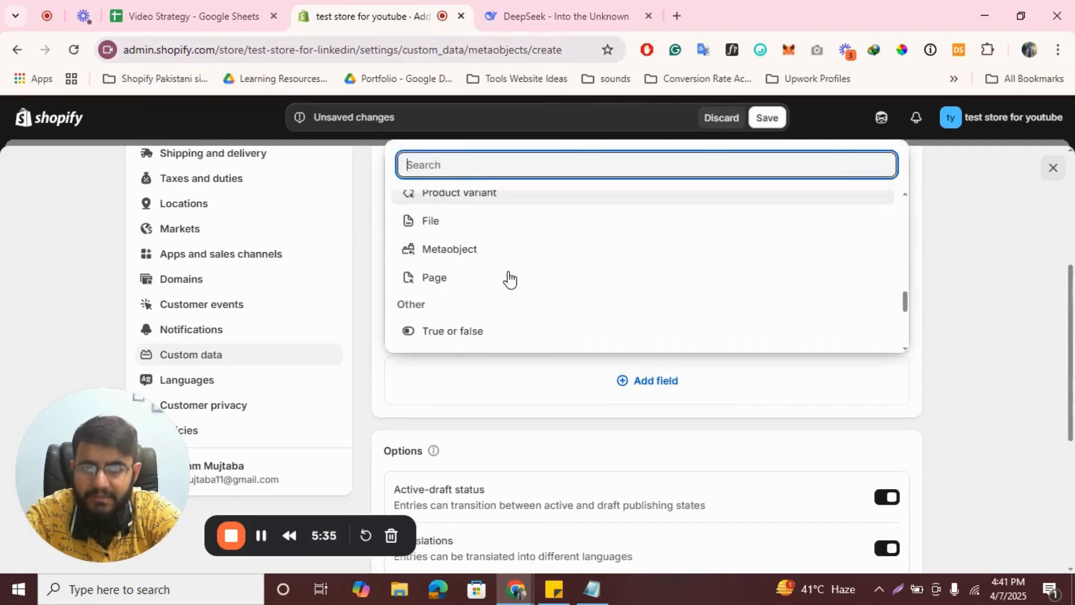
left_click(448, 260)
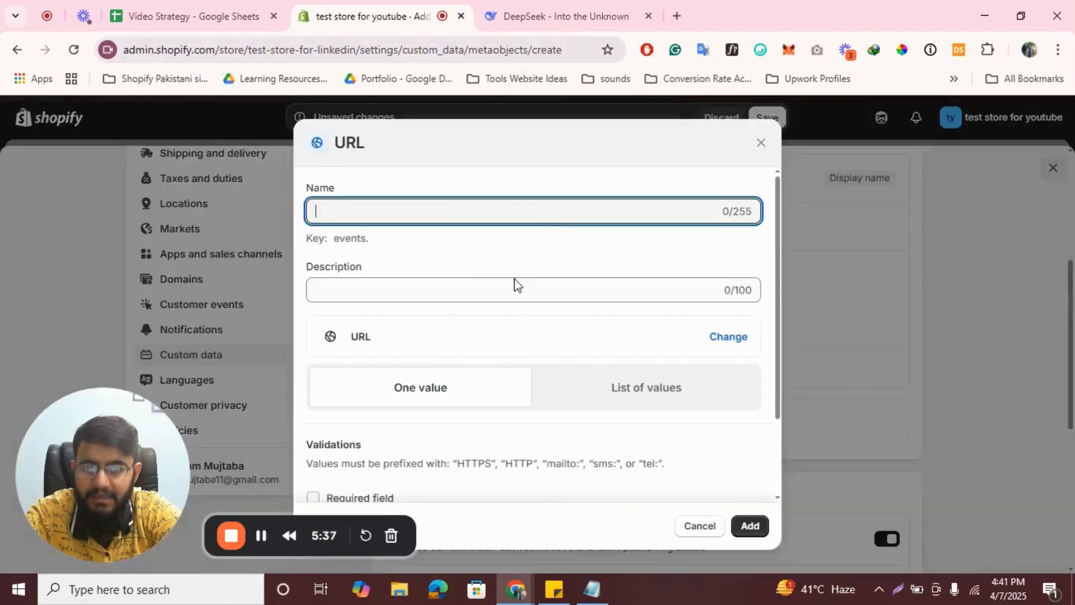
type("Event URL")
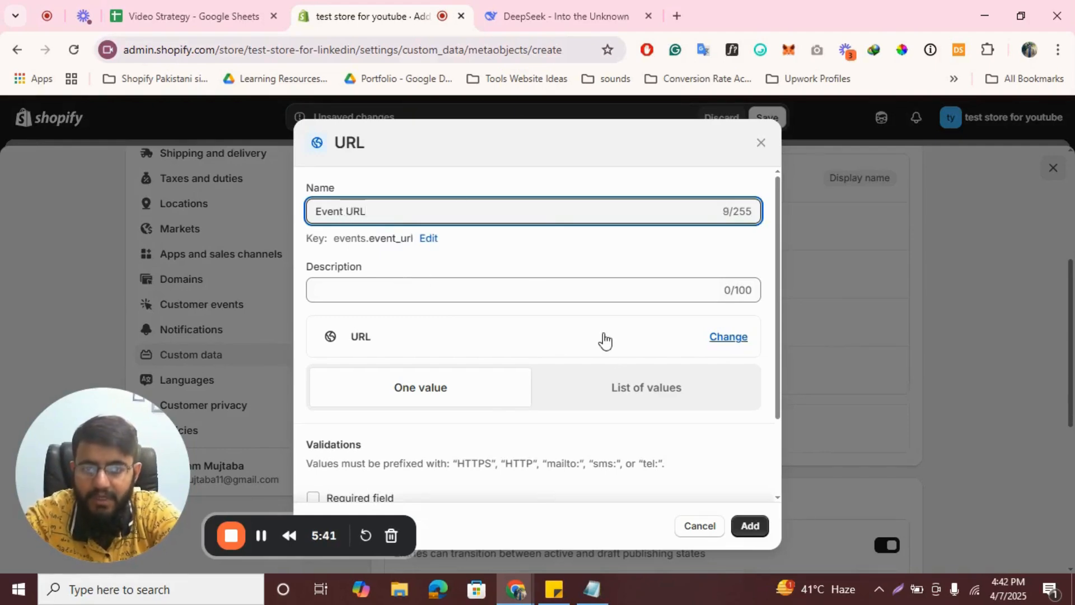
scroll(753, 479, "down", 2)
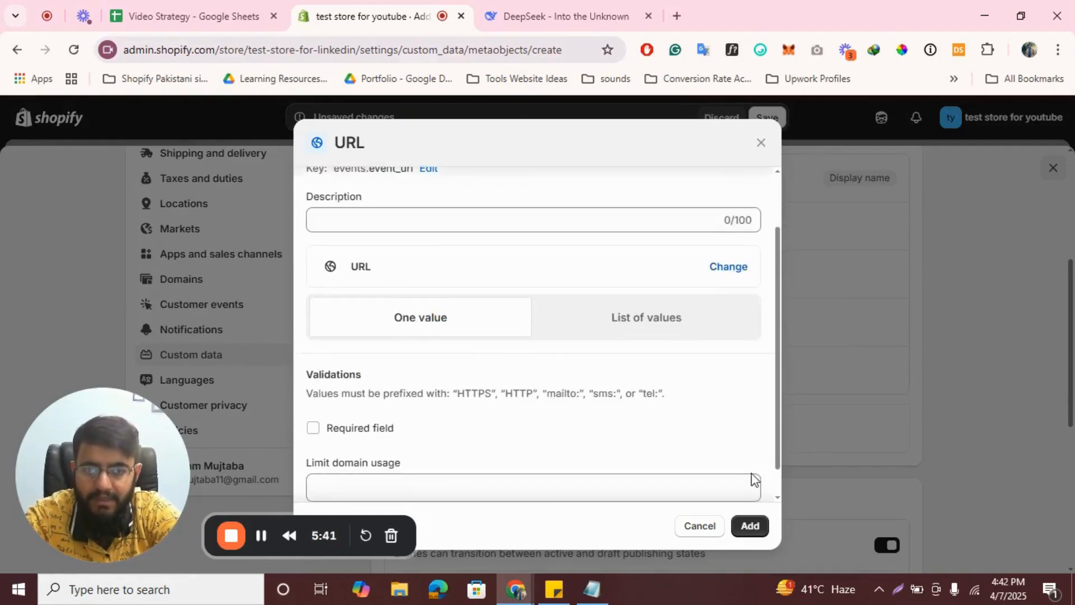
left_click(750, 526)
Save the Events definition, reloading past the not-found page back to the admin home.
scroll(750, 302, "down", 6)
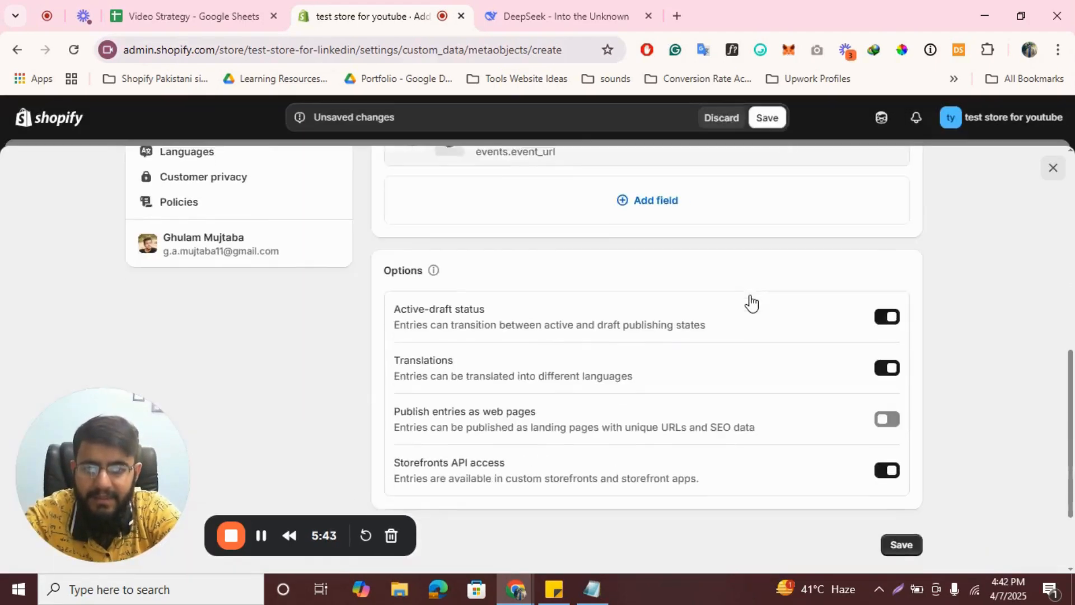
left_click(760, 119)
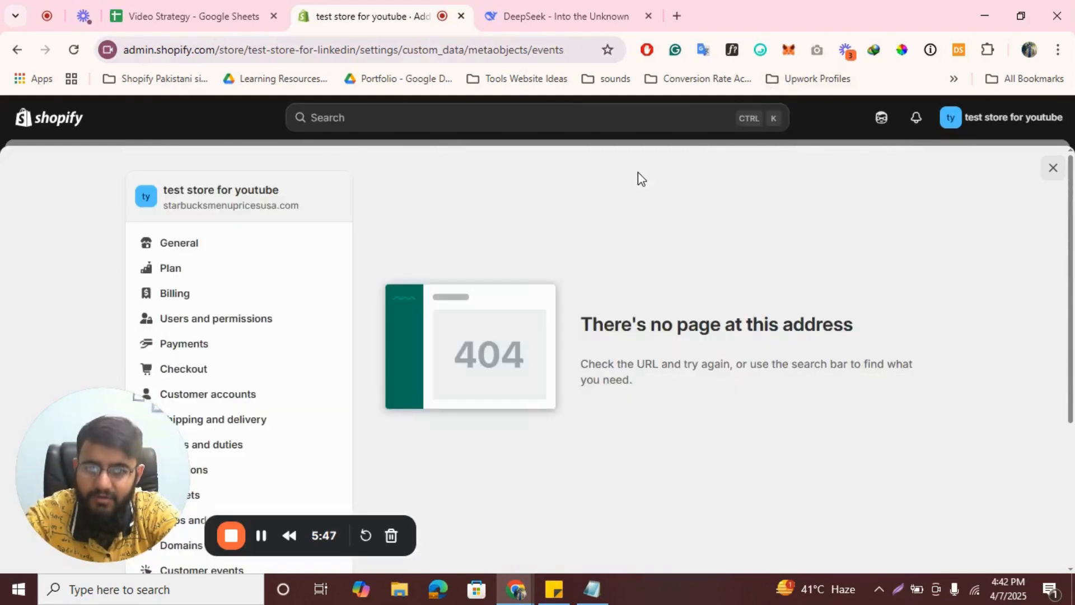
left_click(496, 48)
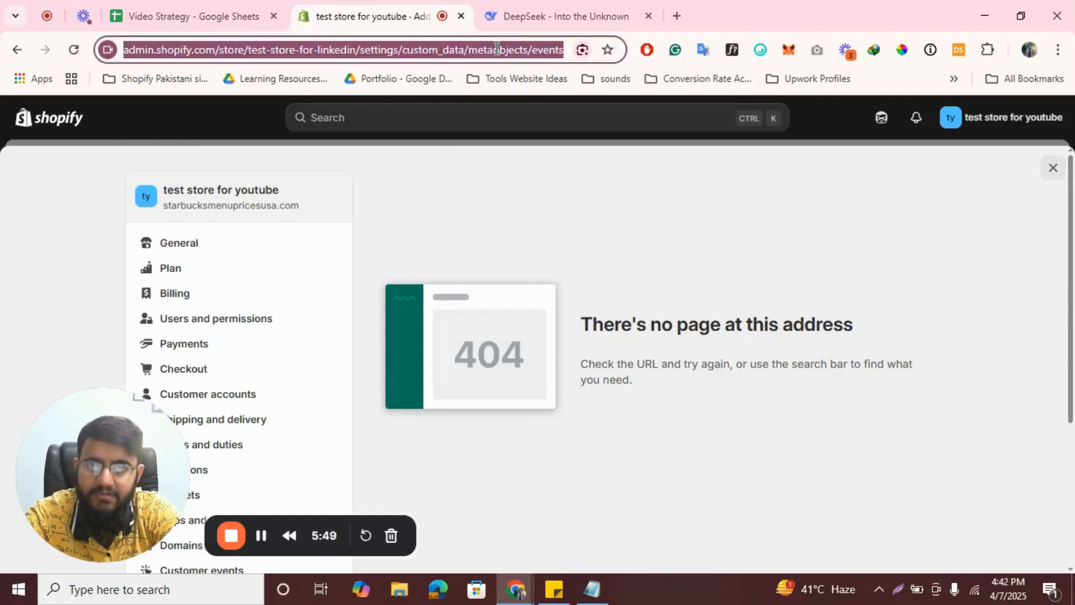
key("Return")
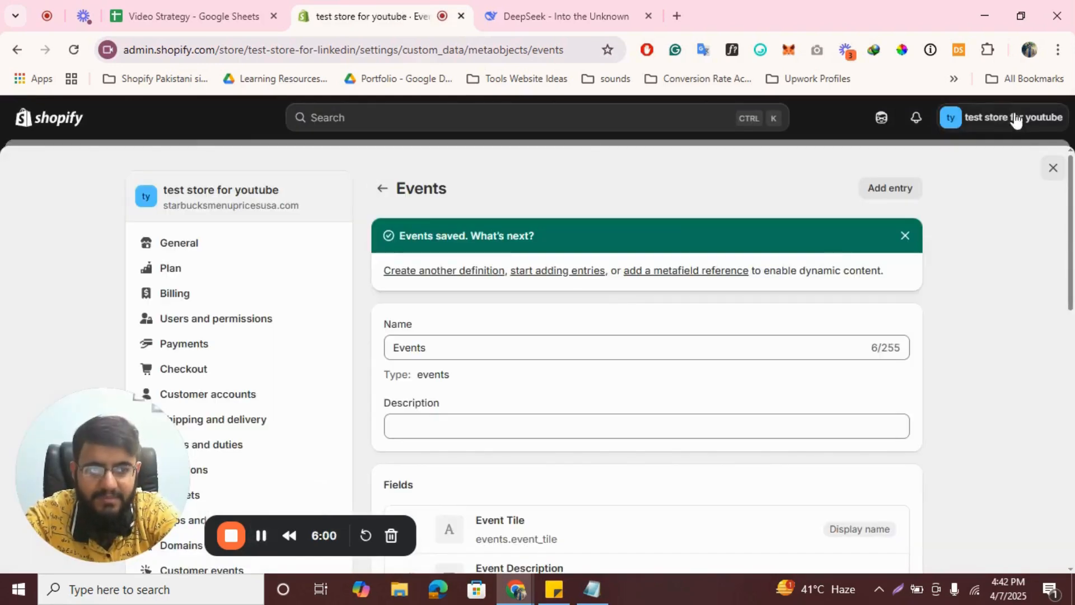
left_click(1051, 169)
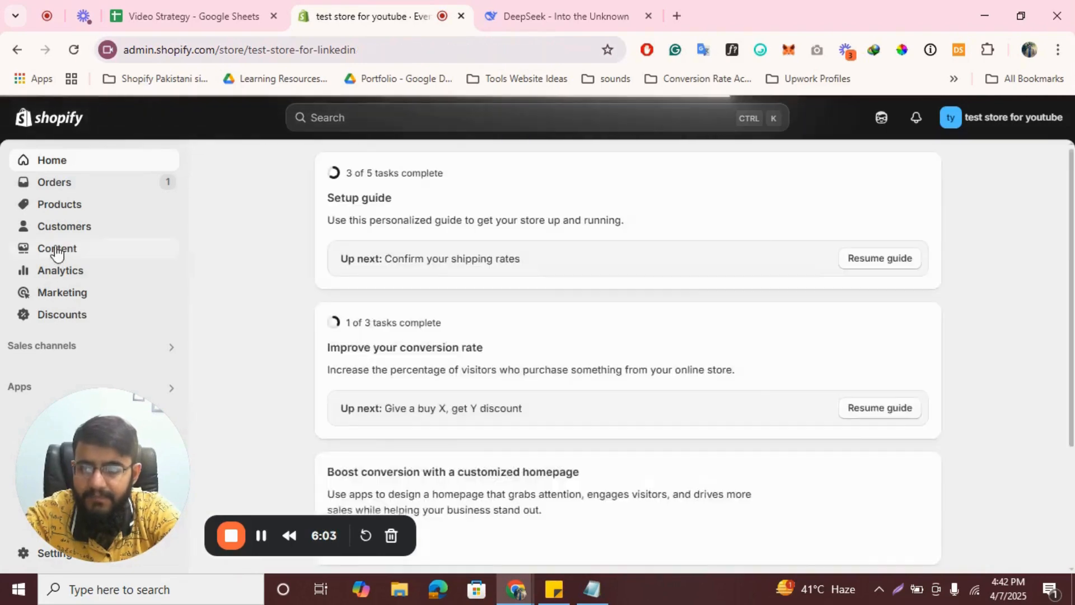
Open the Events definition under Content › Metaobjects and begin a new entry.
left_click(57, 252)
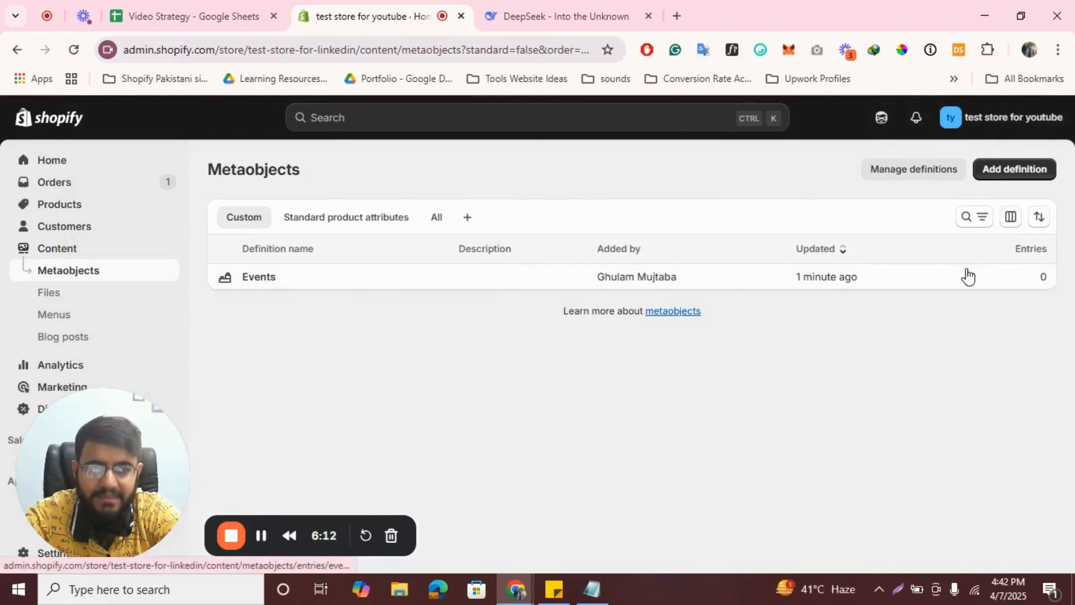
left_click(257, 278)
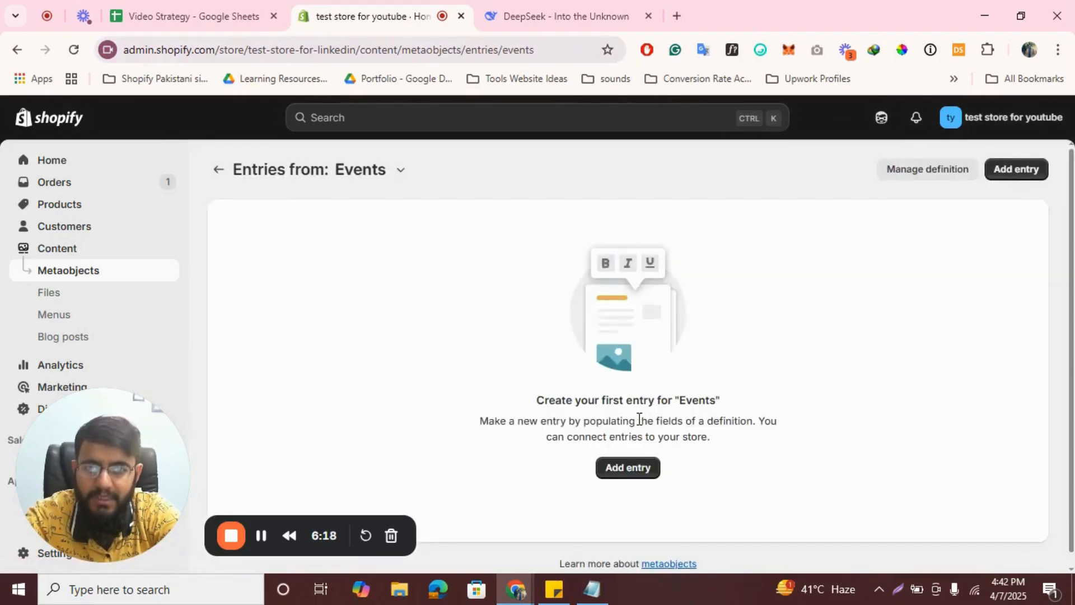
left_click(627, 469)
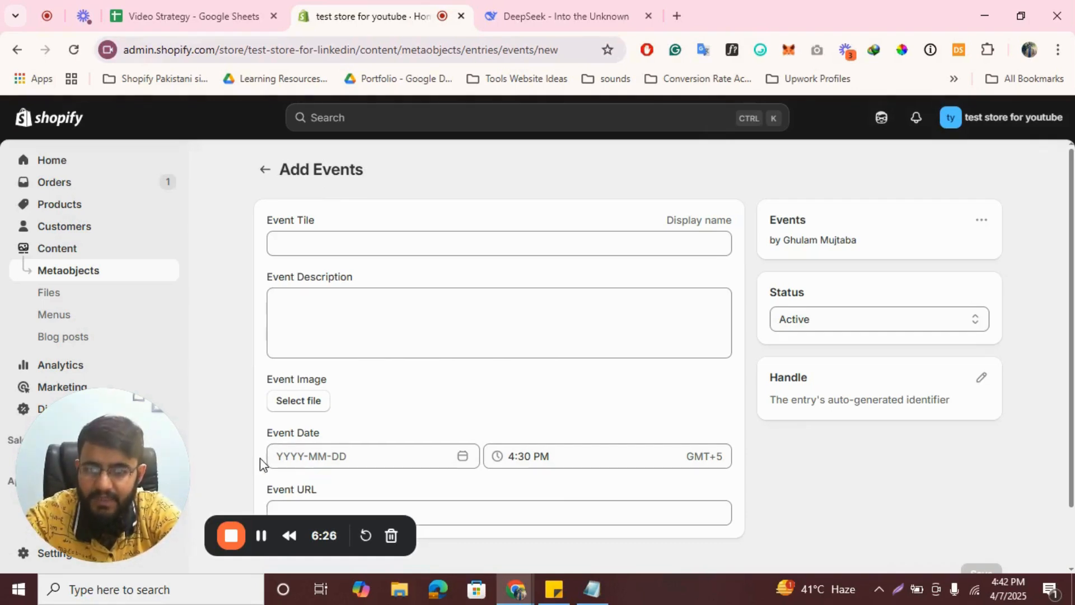
Enter 'Tomato Festival' as the Event Tile.
left_click(359, 239)
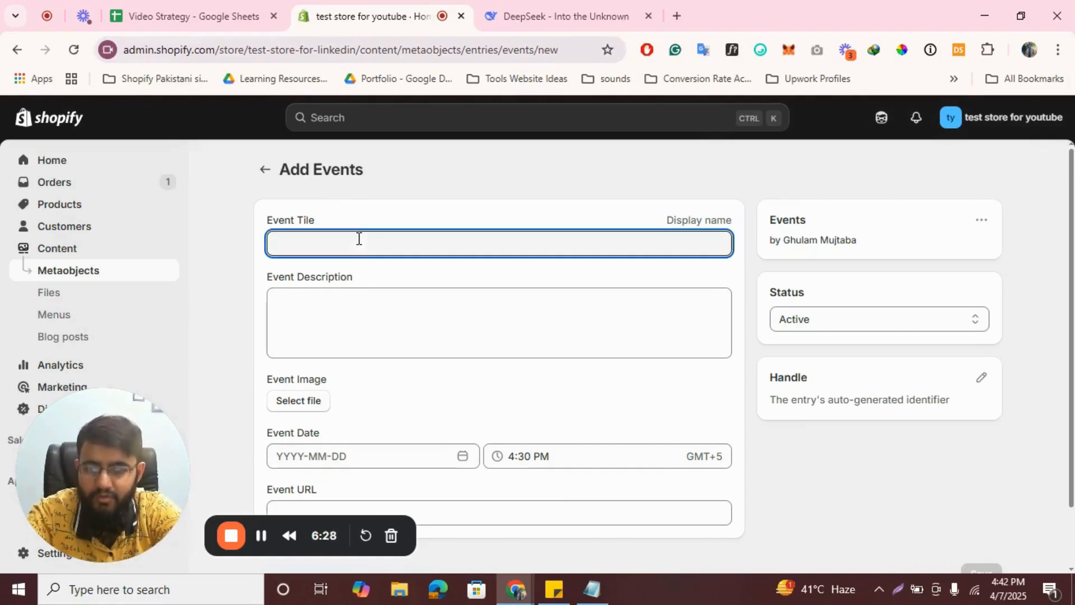
type("d")
key("BackSpace")
type("Tom")
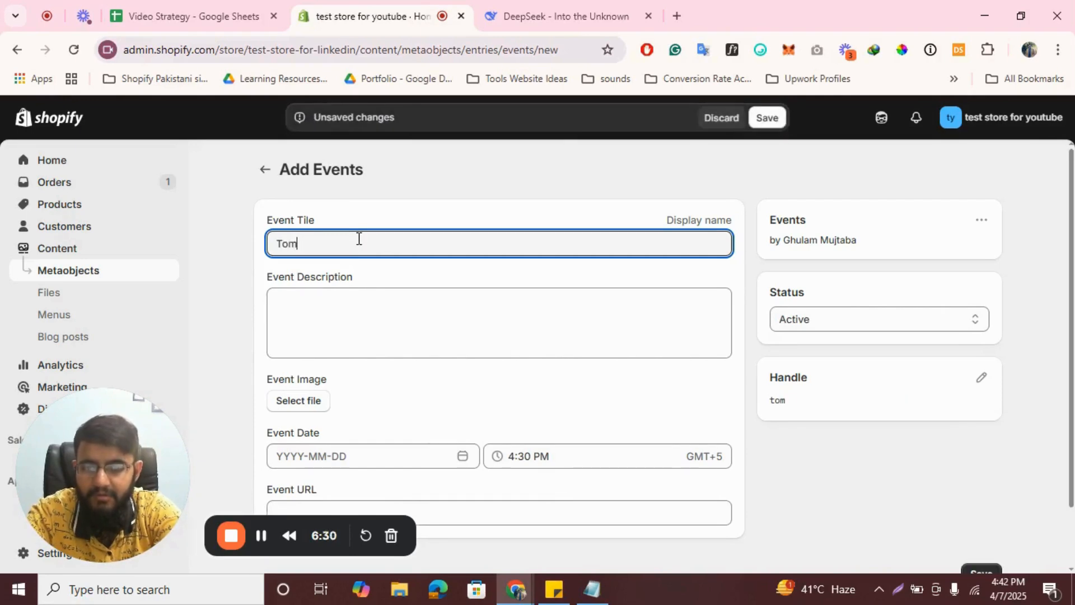
type("ato Festival")
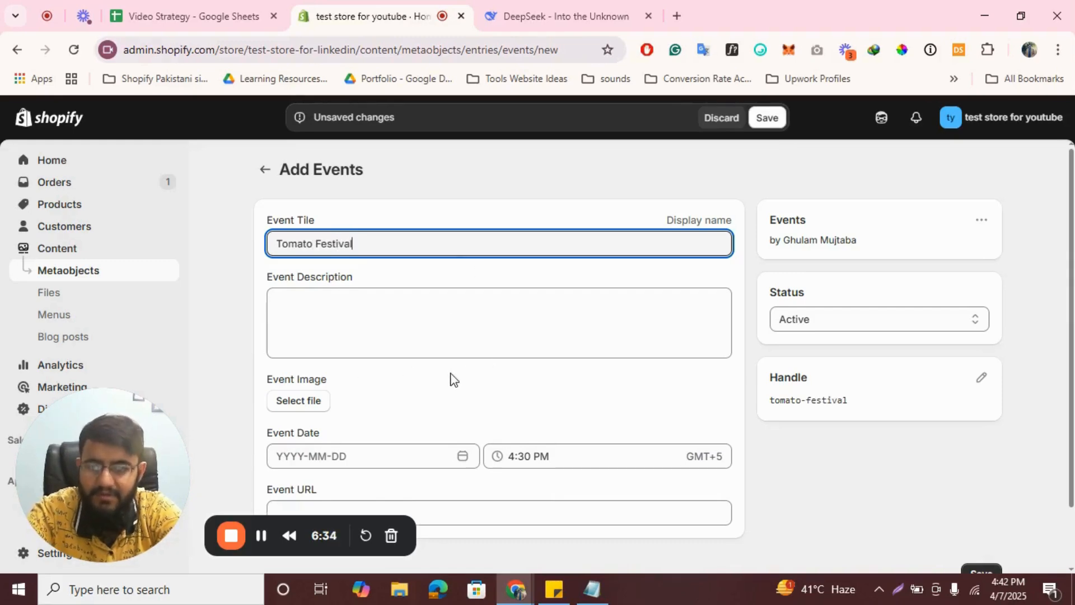
Set the Event Date to April 16, 2025.
left_click(342, 456)
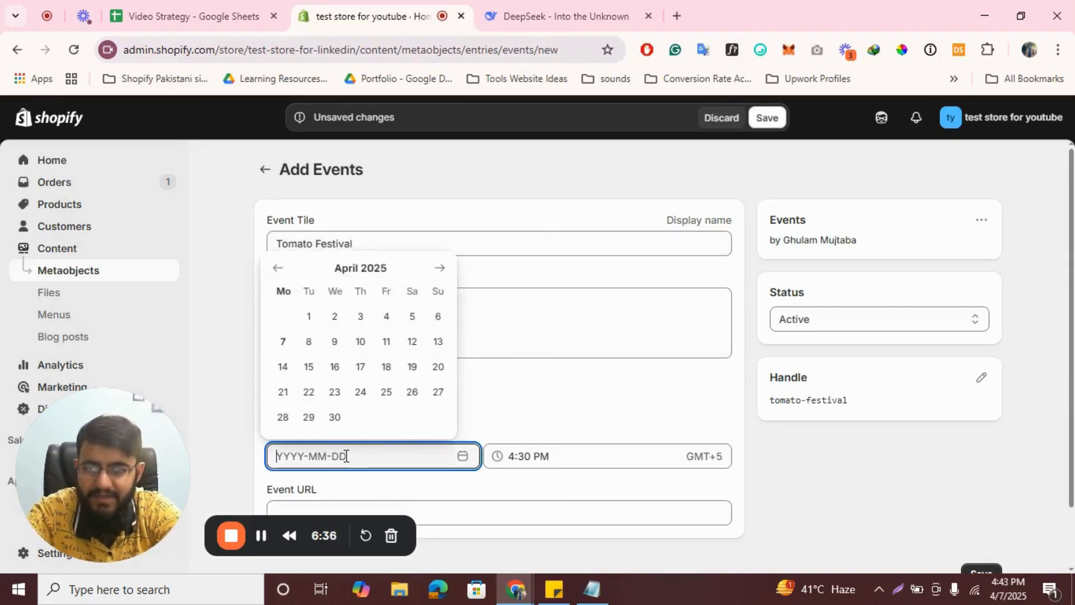
left_click(338, 370)
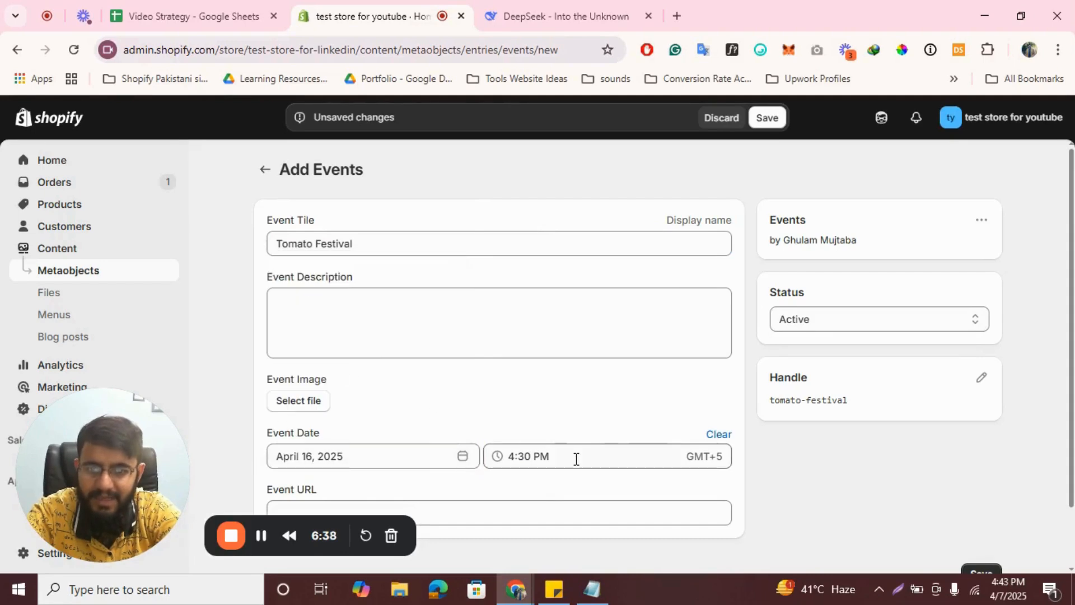
scroll(593, 444, "down", 2)
left_click(420, 441)
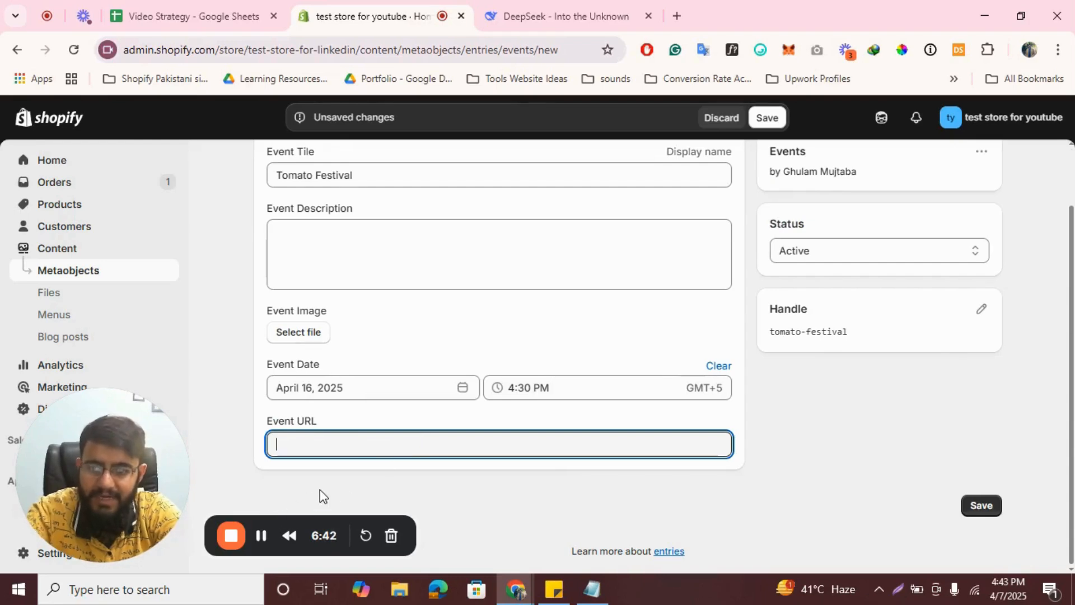
left_click(257, 541)
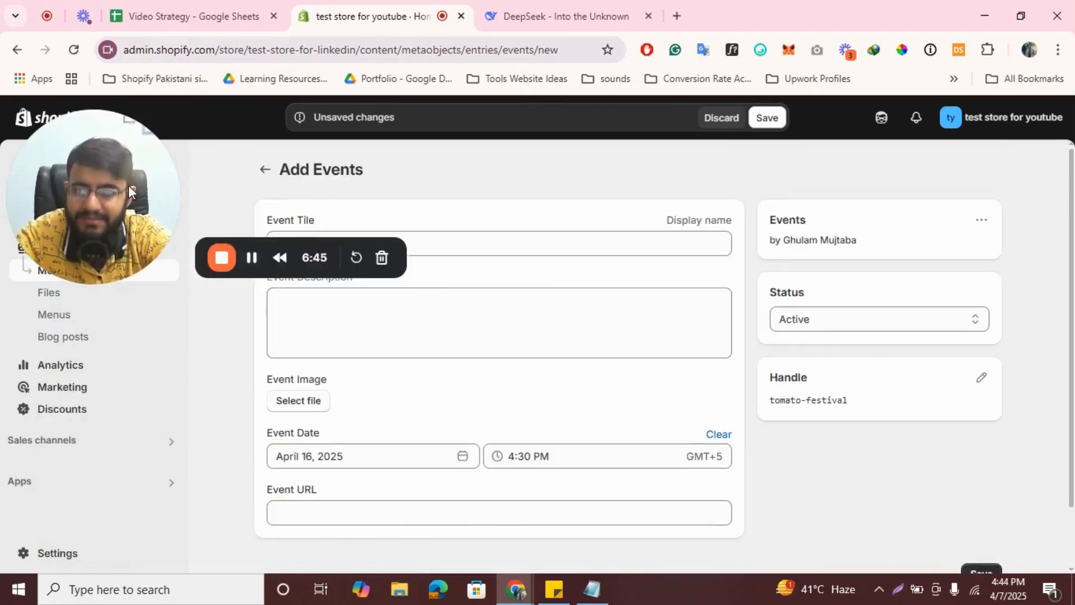
left_click_drag(115, 203, 98, 452)
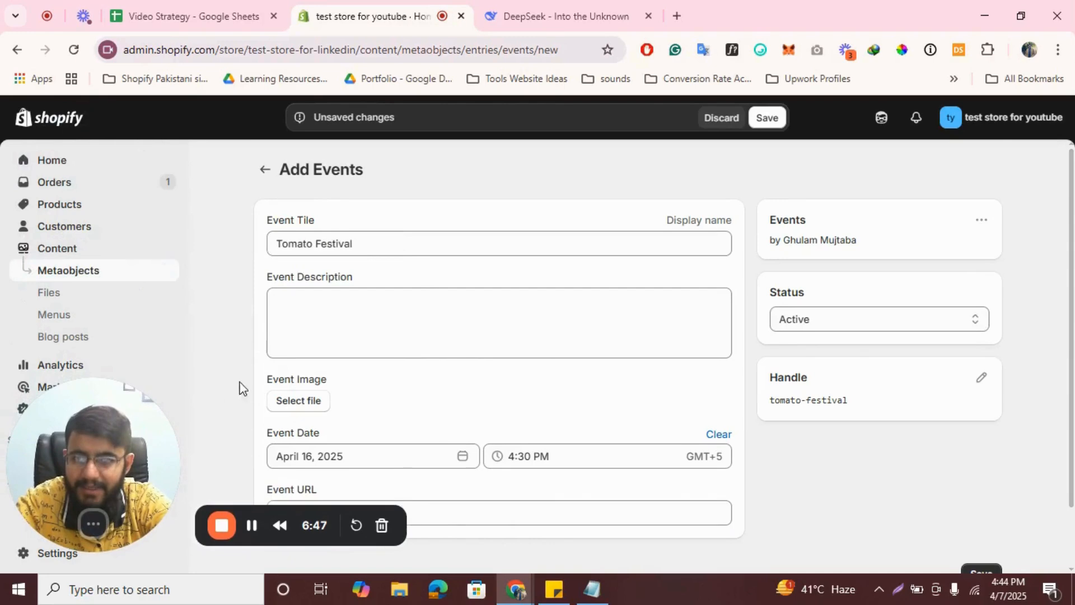
Paste the Tomato Festival description and tomato-festival page URL from clipboard history.
left_click(337, 336)
key("super+v")
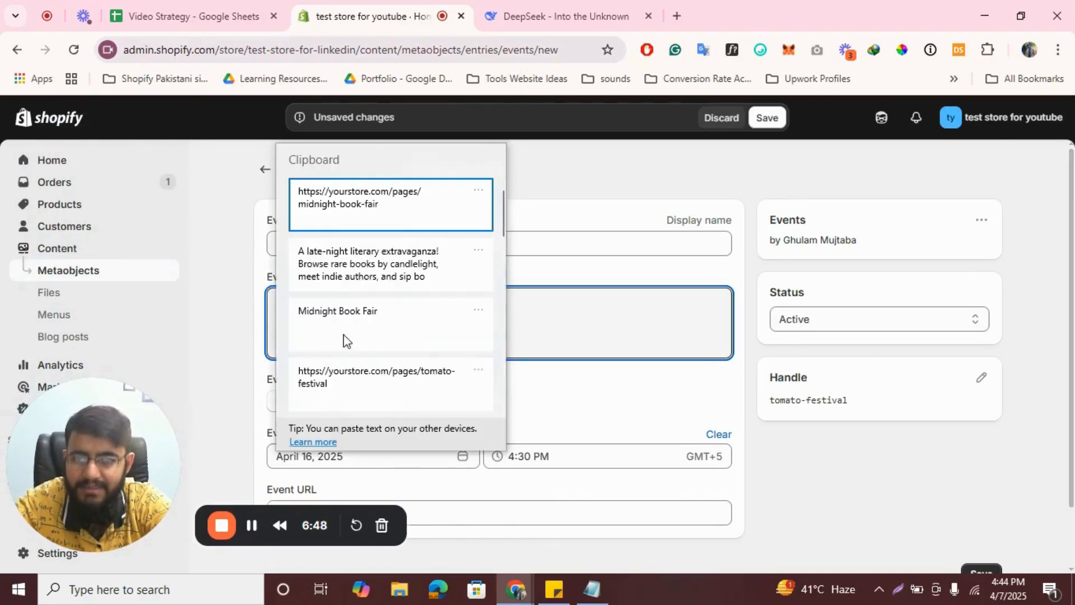
scroll(424, 334, "down", 2)
scroll(422, 327, "down", 2)
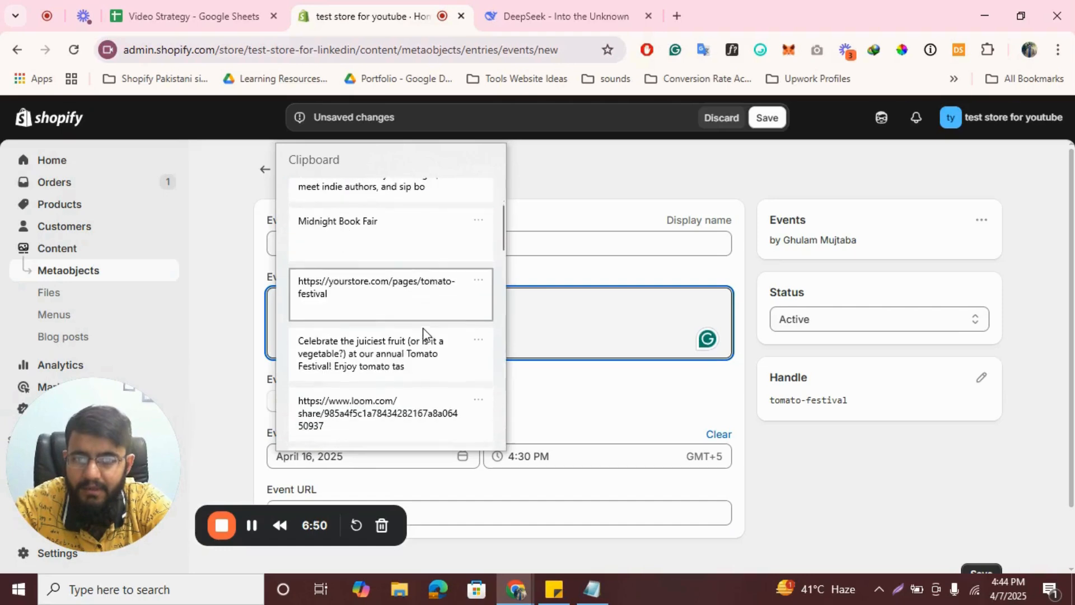
left_click(403, 379)
scroll(552, 321, "down", 1)
left_click(441, 446)
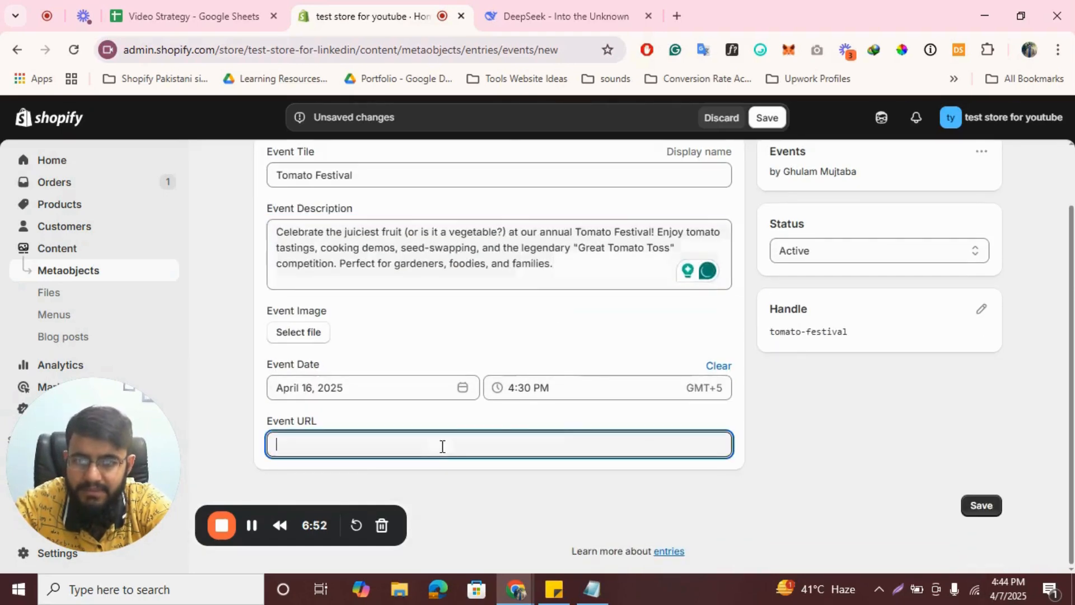
key("super+v")
scroll(429, 318, "down", 2)
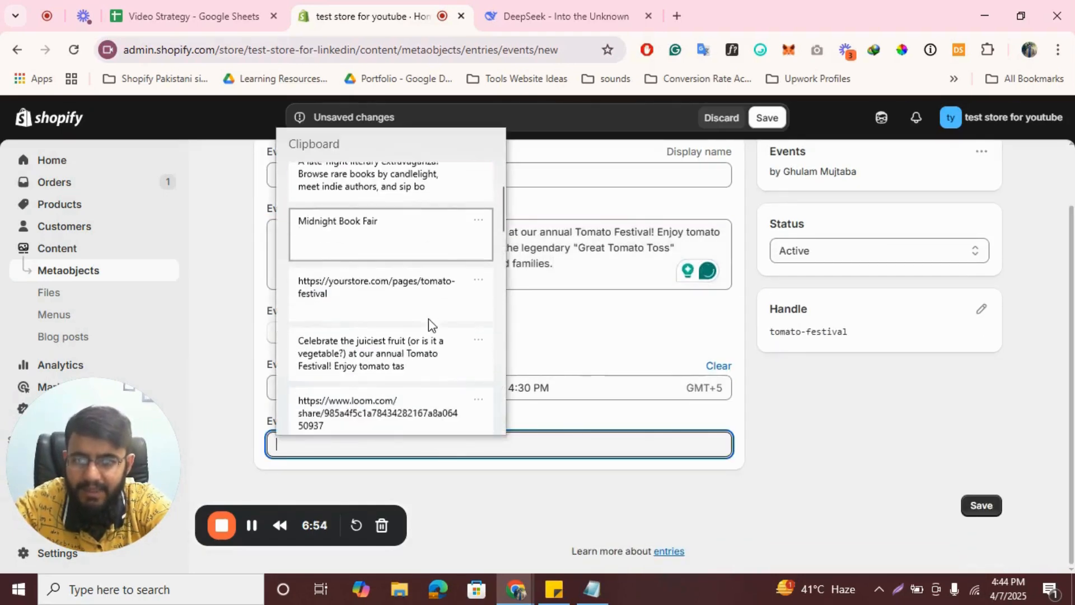
left_click(352, 290)
Attach ruby-red-heirloom-tomato.jpg as the Event Image and return to the definitions list.
left_click(315, 335)
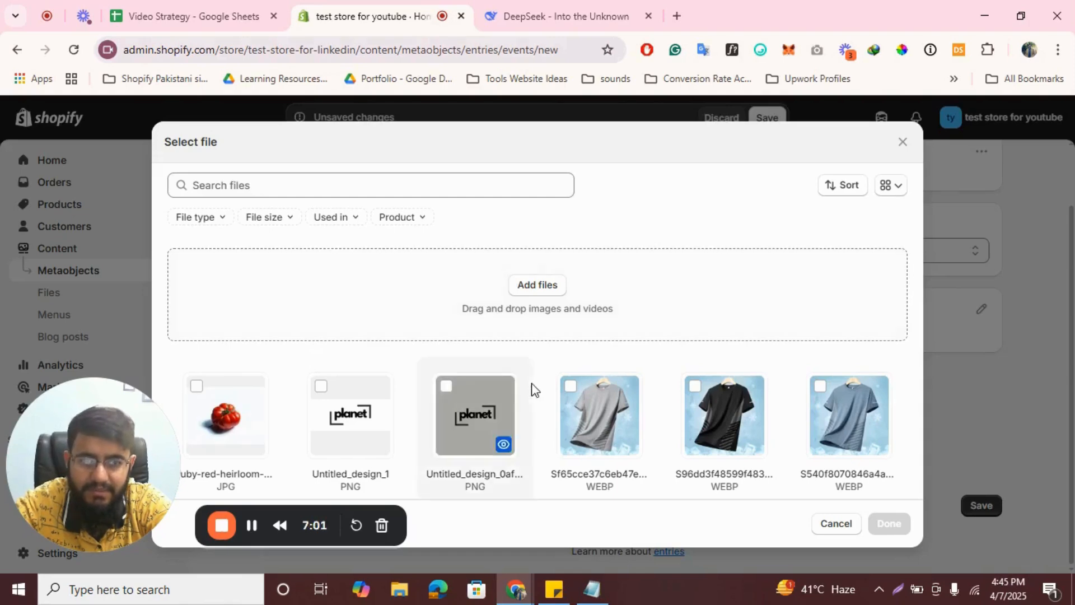
scroll(532, 389, "down", 4)
left_click_drag(531, 389, 384, 363)
scroll(384, 363, "up", 5)
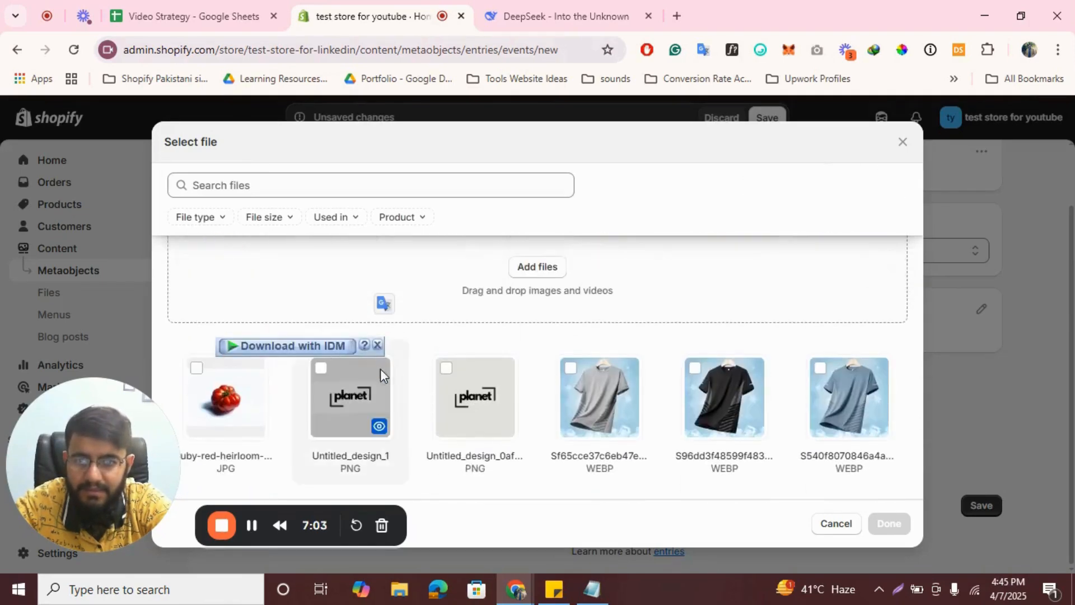
left_click(217, 445)
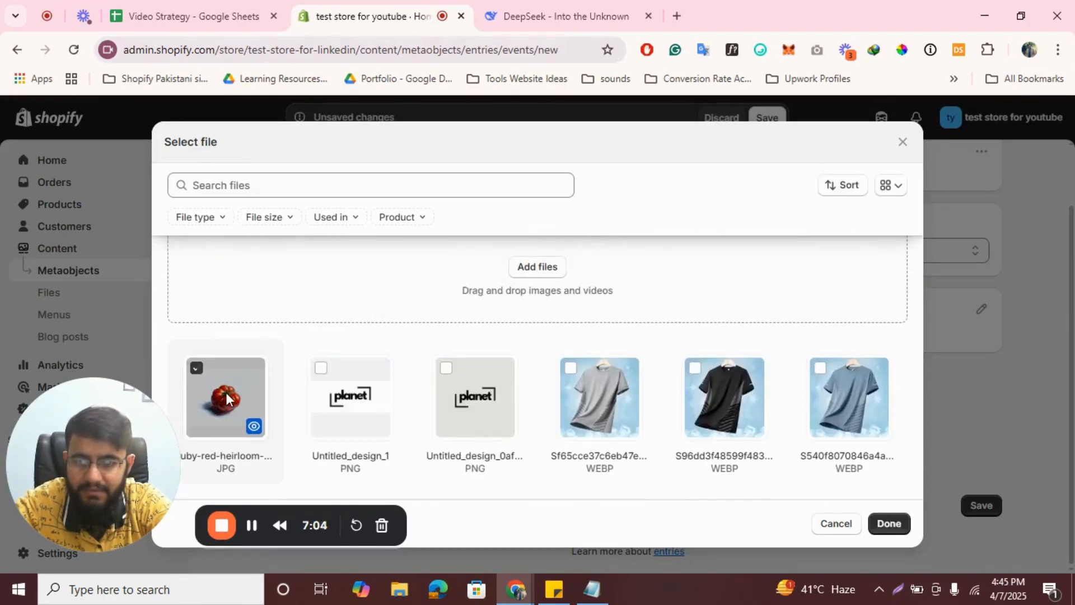
left_click(877, 523)
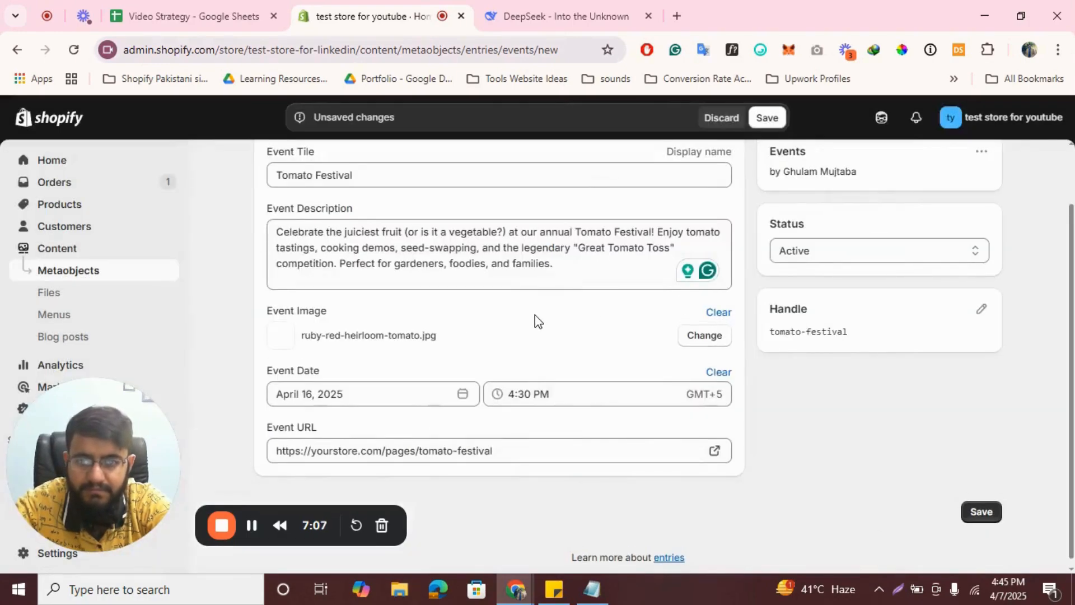
scroll(614, 365, "up", 2)
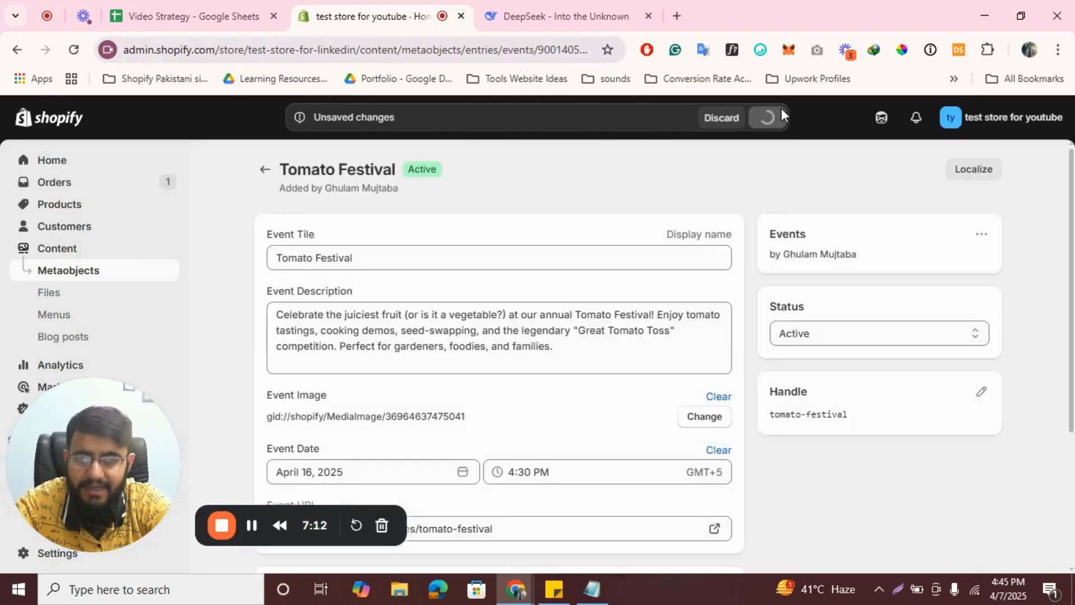
left_click(265, 171)
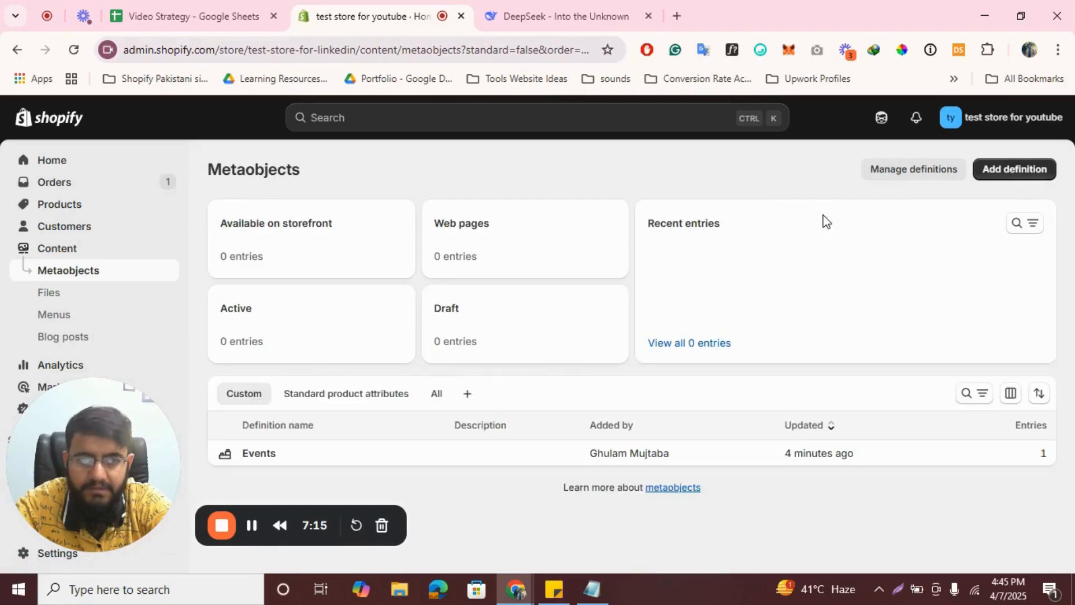
Start a new Events entry titled 'Midnight Book Fair', pasted from clipboard history.
left_click(259, 454)
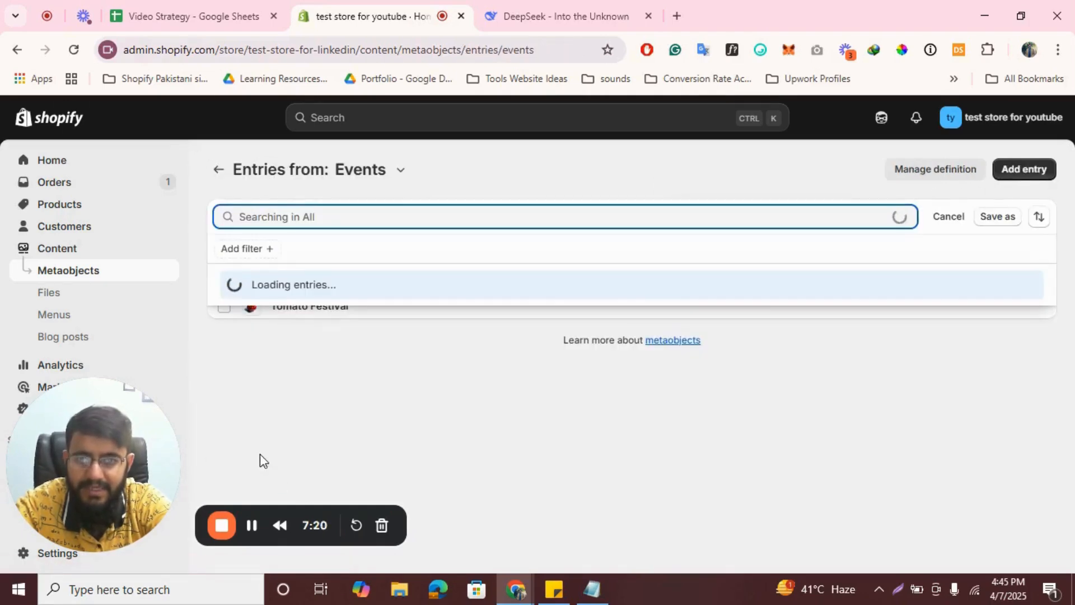
left_click(1020, 170)
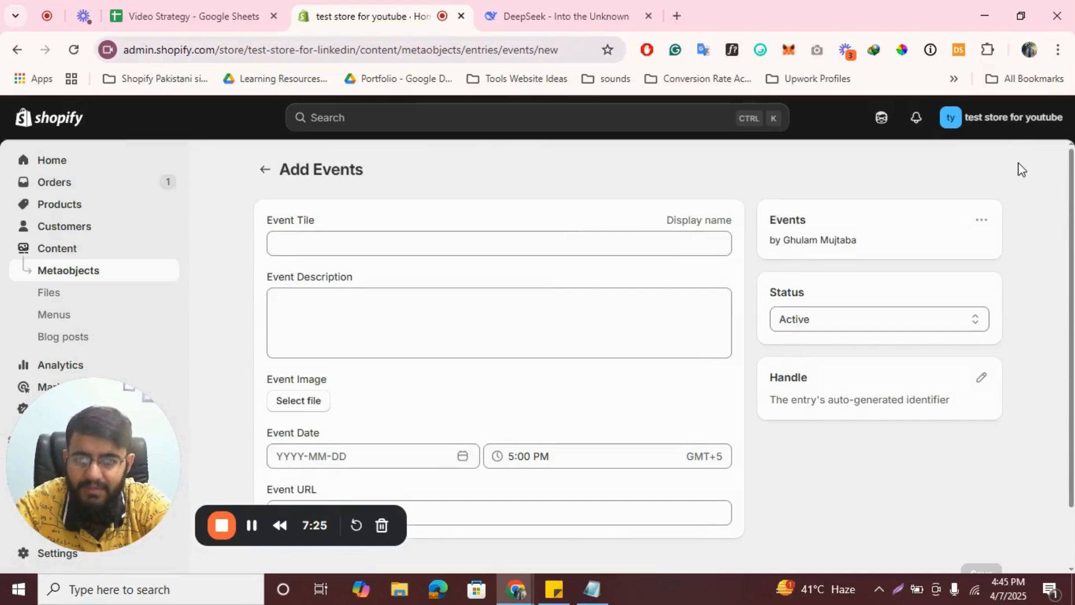
left_click(388, 242)
key("super+v")
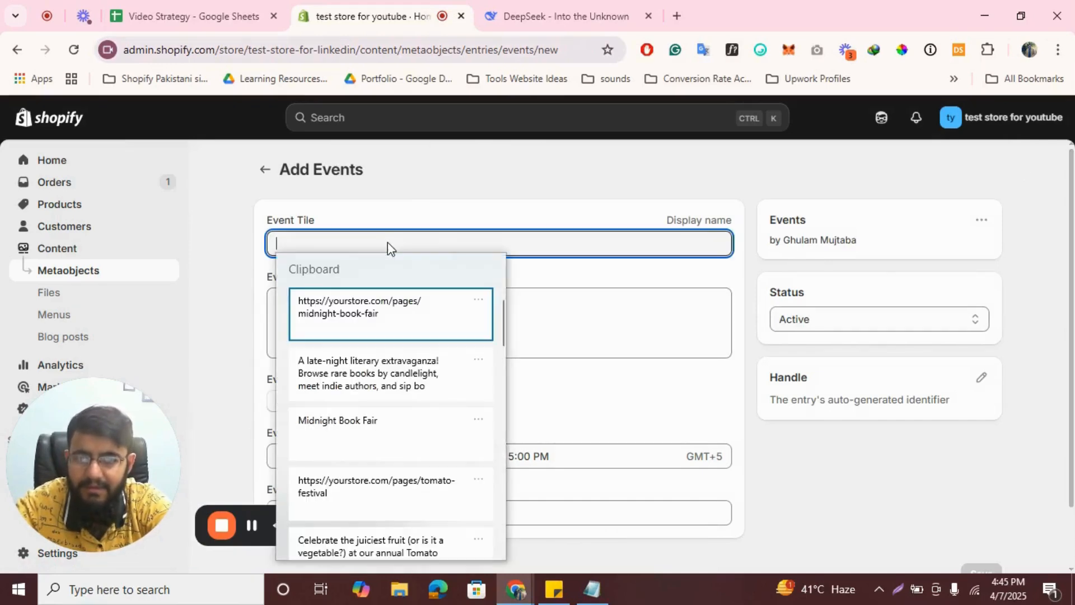
left_click(395, 421)
Paste the Midnight Book Fair description into Event Description.
left_click(362, 347)
key("super+v")
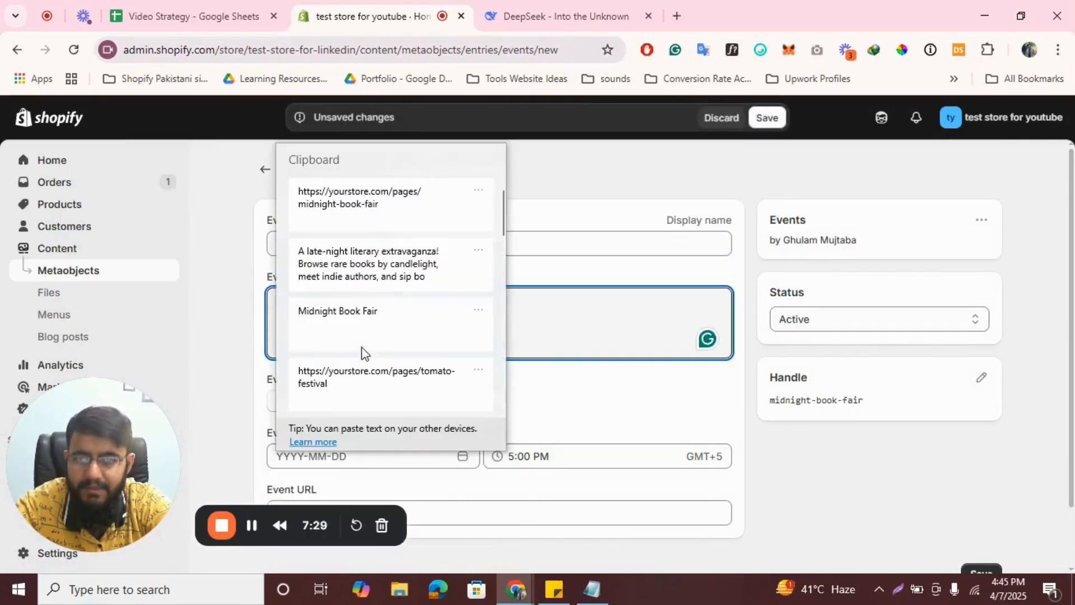
left_click(374, 264)
scroll(380, 336, "down", 1)
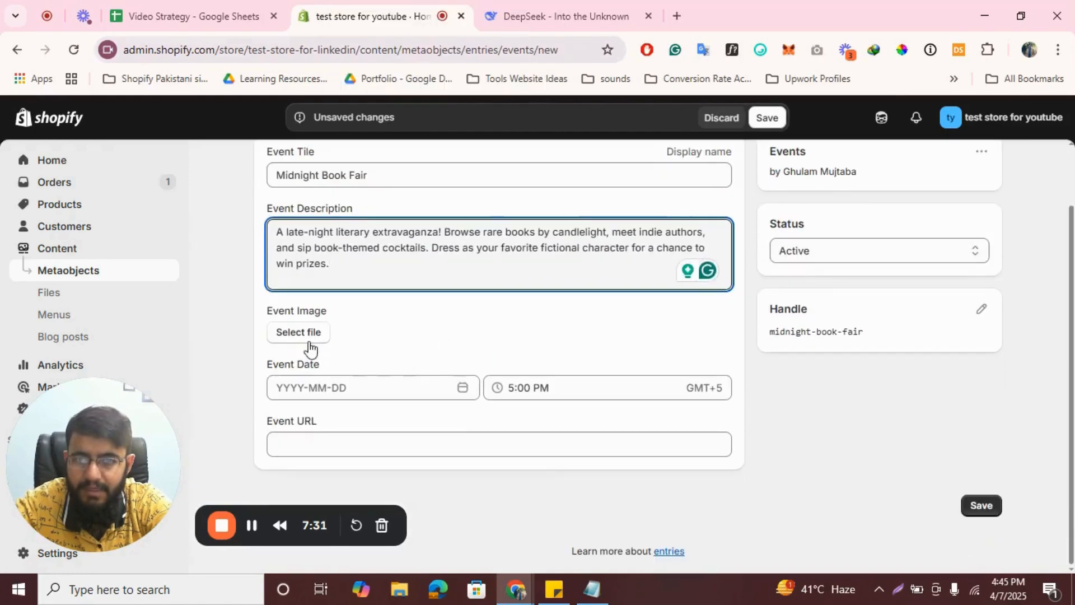
Choose Untitled_design_1 as the Event Image.
left_click(309, 332)
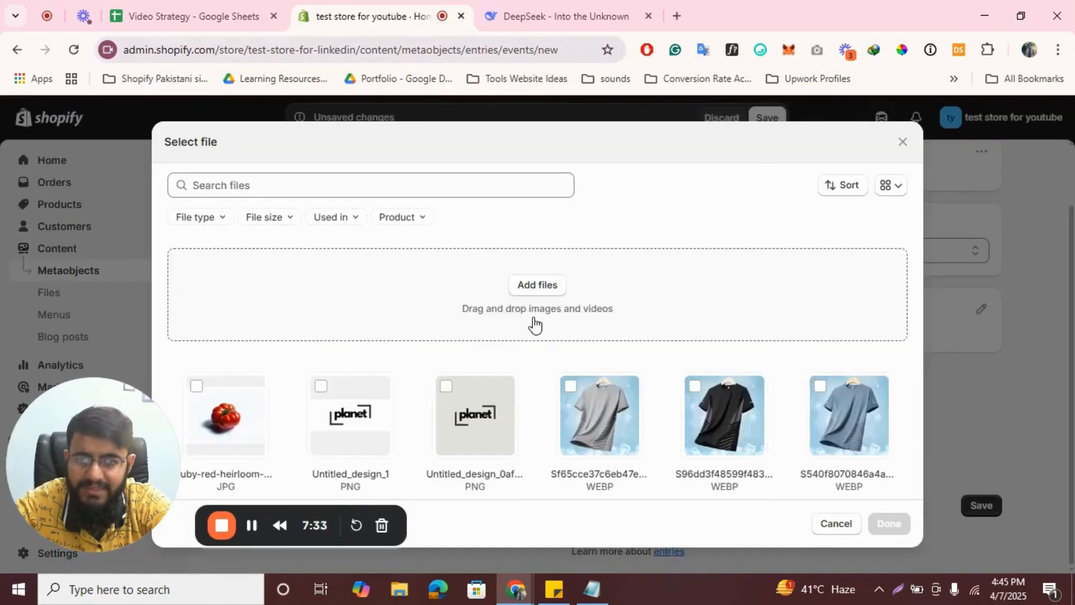
scroll(533, 322, "down", 5)
scroll(499, 333, "down", 1)
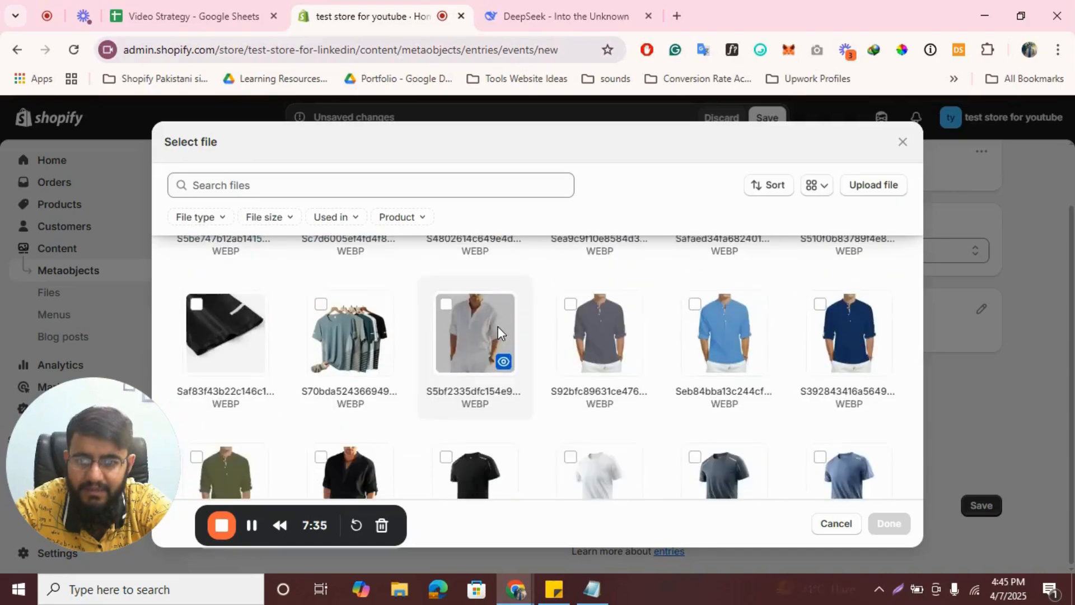
scroll(500, 329, "up", 4)
left_click(374, 311)
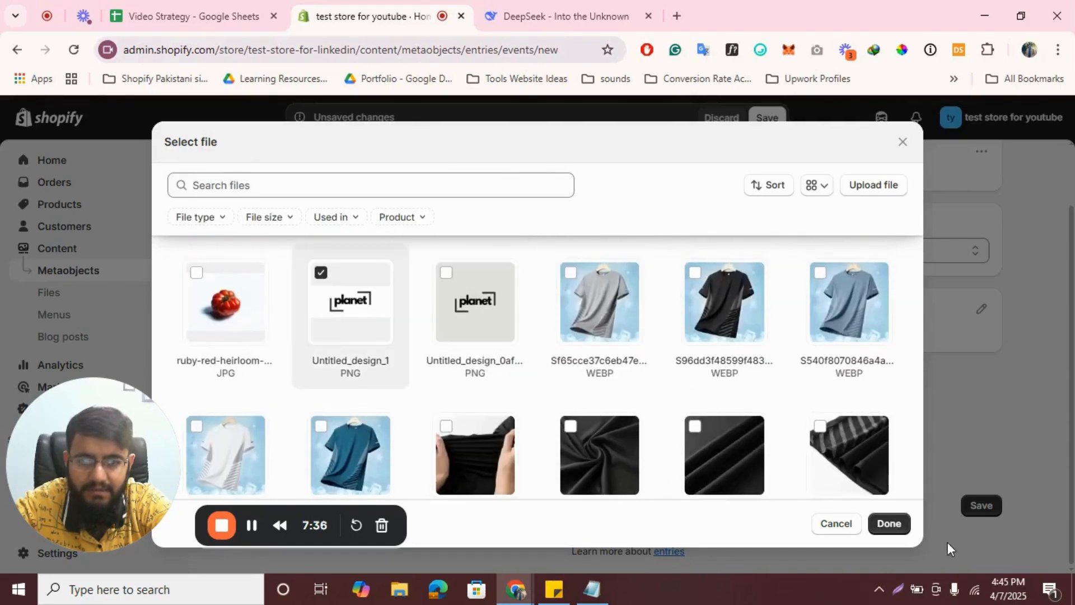
left_click(887, 524)
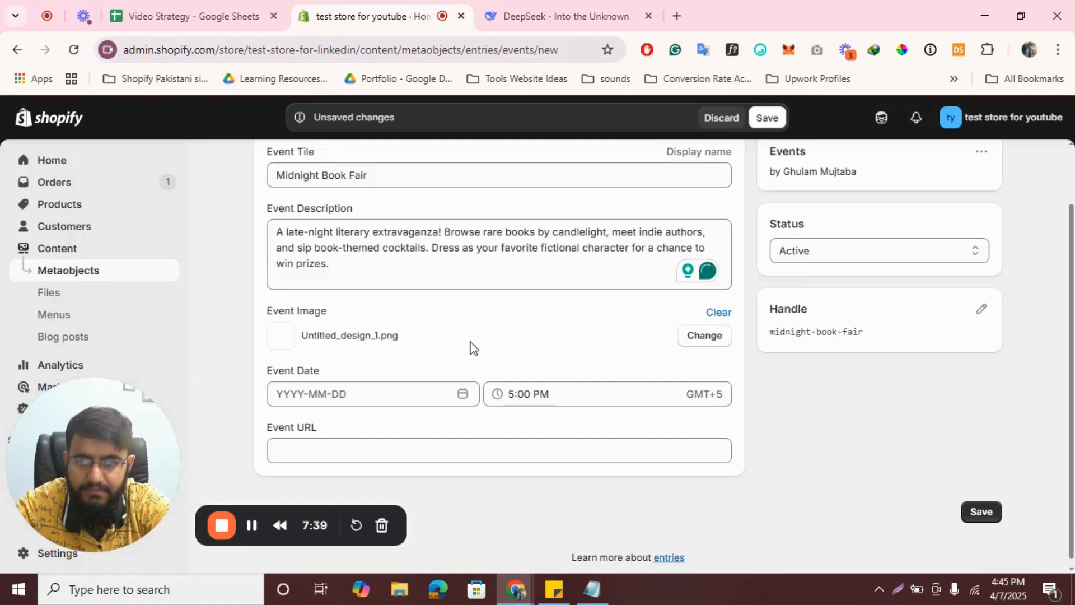
Set the Event Date to April 17, 2025 at 2:30 AM.
left_click(321, 392)
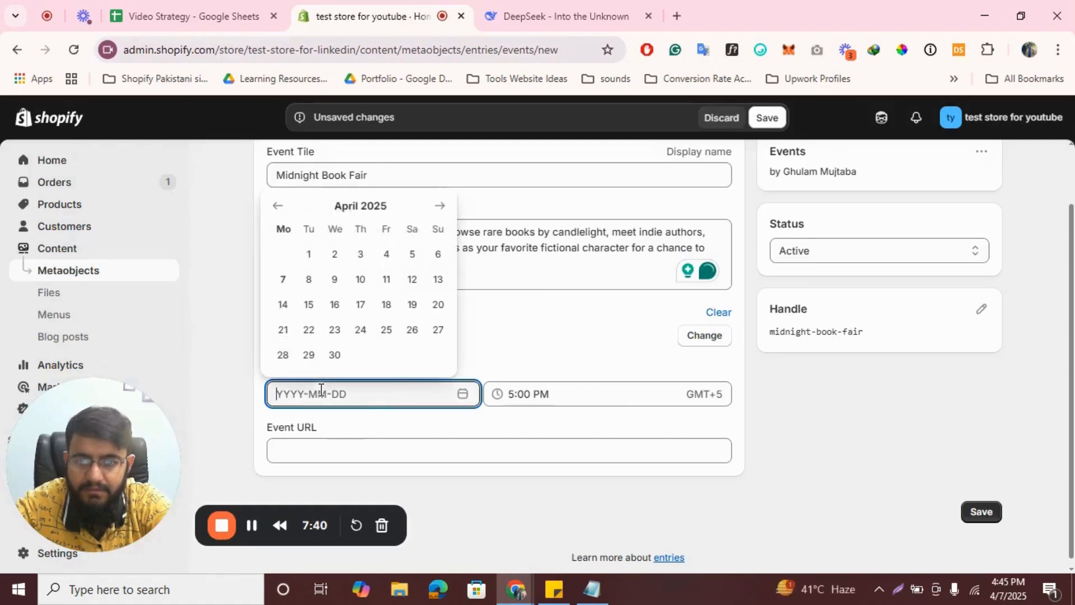
left_click(360, 304)
left_click(529, 394)
left_click(515, 295)
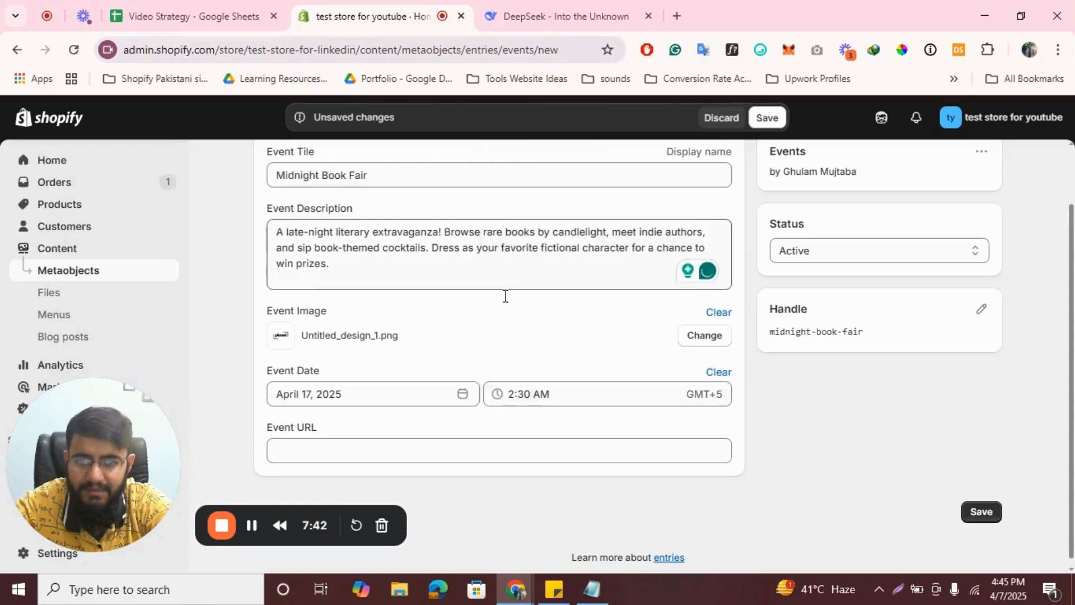
Paste the midnight-book-fair page URL and save the entry.
left_click(465, 451)
key("super+v")
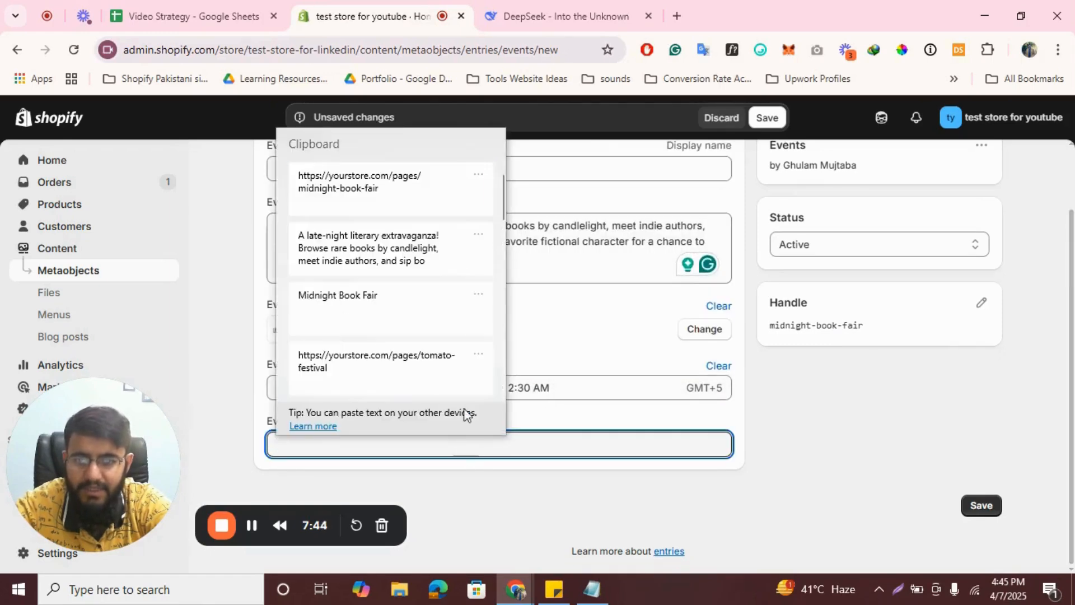
left_click(364, 211)
left_click(767, 119)
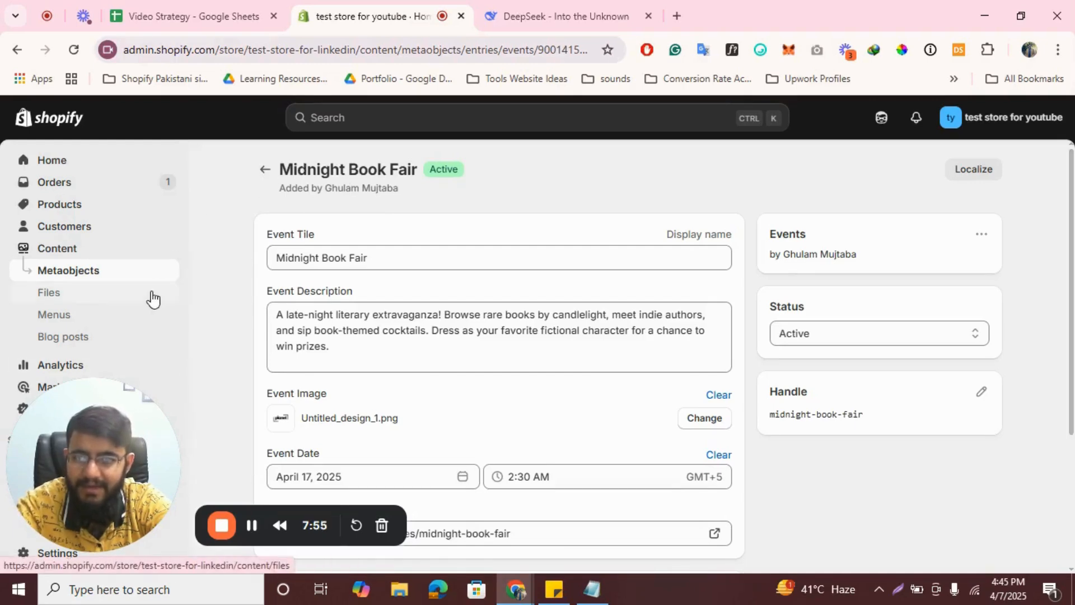
left_click_drag(75, 451, 689, 432)
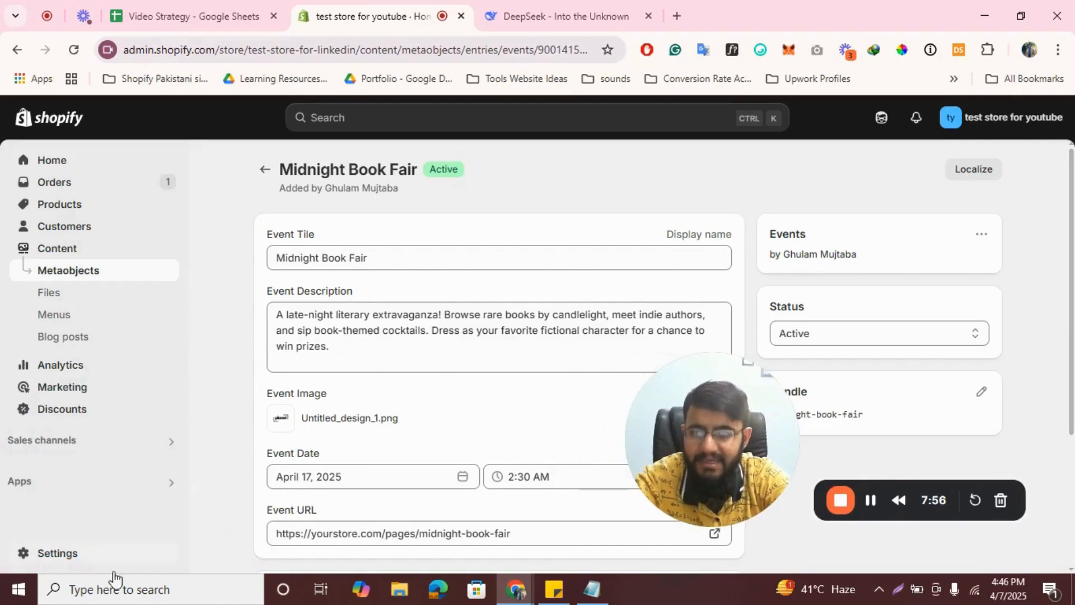
Go to Settings › Custom data and open the Pages metafield definitions.
left_click(76, 557)
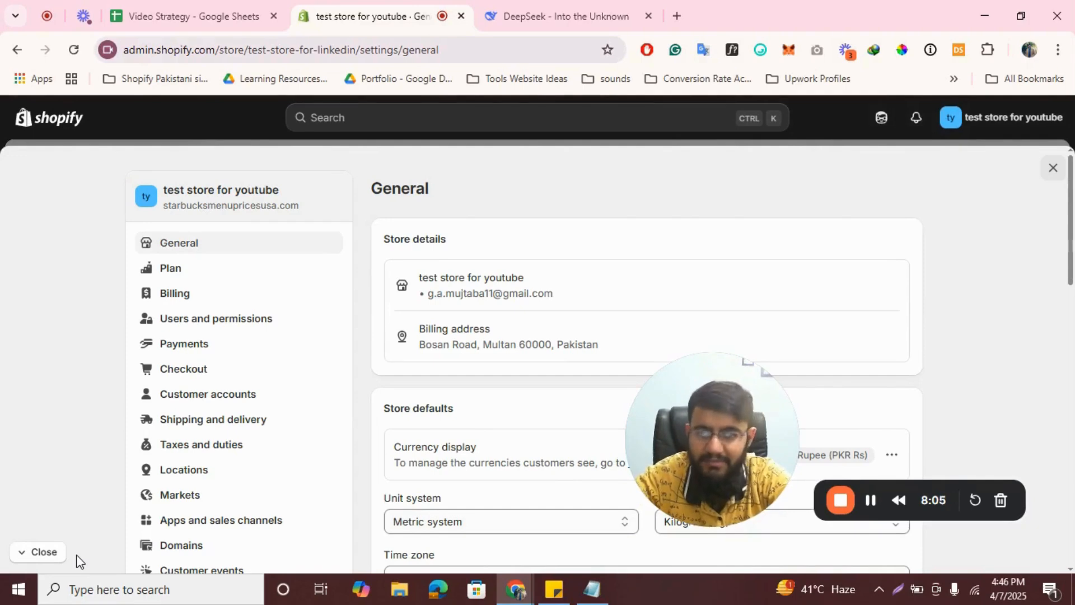
scroll(145, 459, "down", 4)
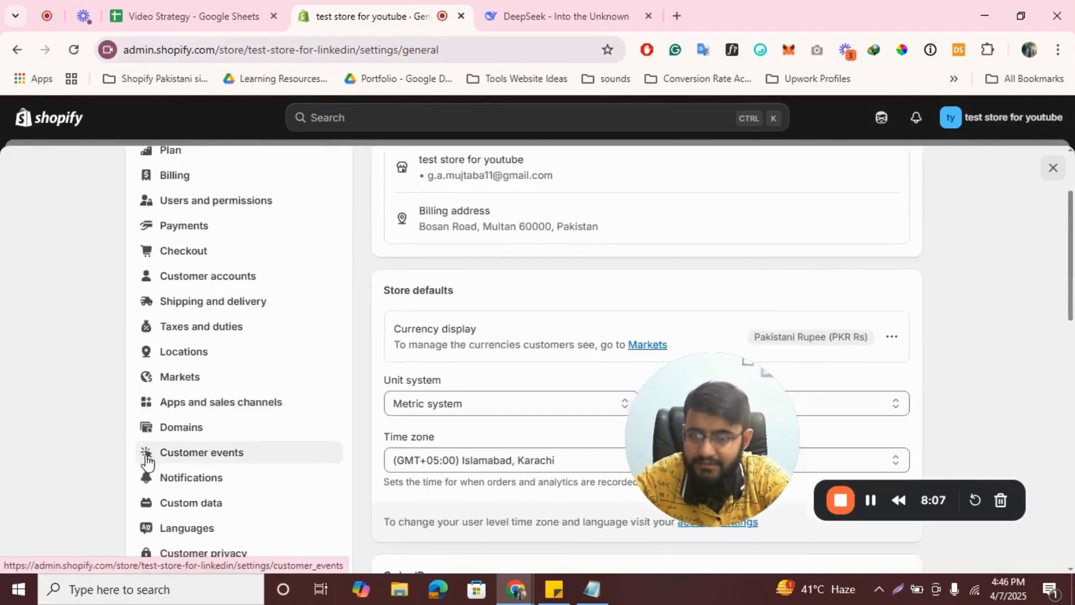
left_click(208, 415)
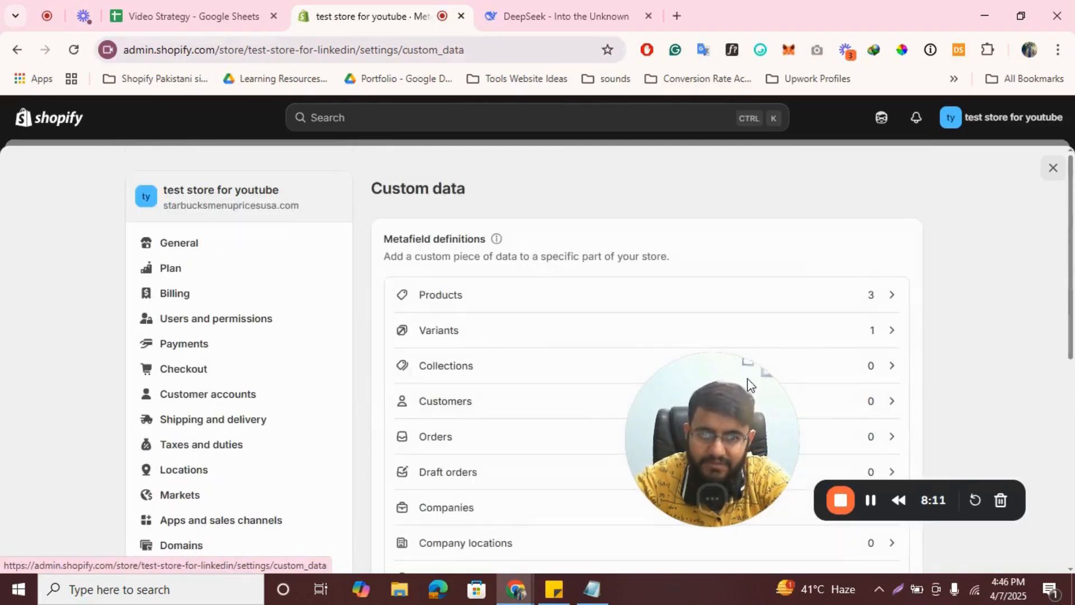
left_click_drag(719, 384, 119, 395)
scroll(562, 377, "down", 3)
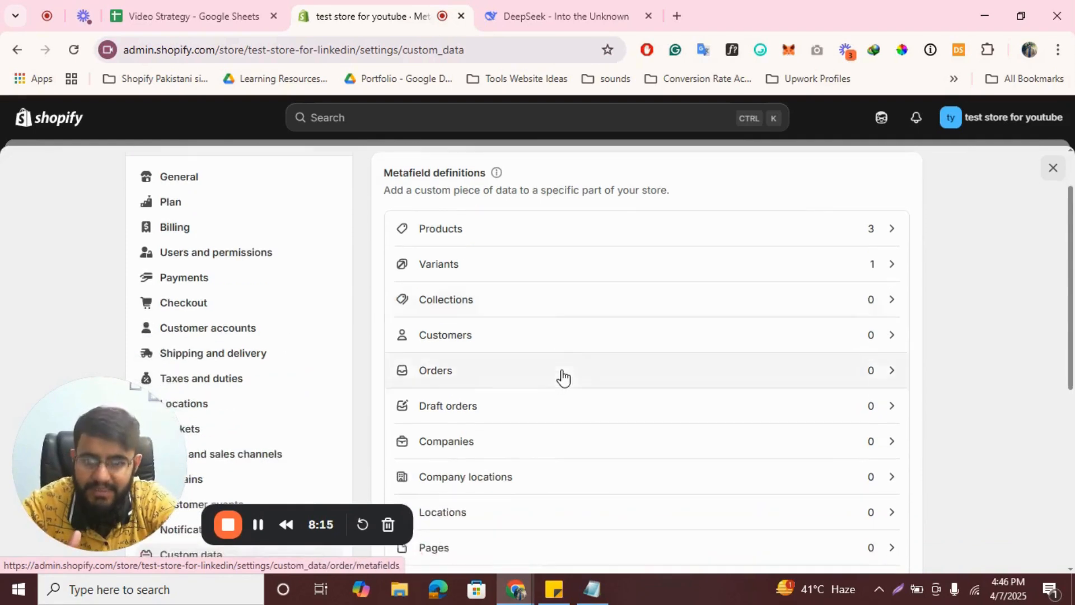
scroll(562, 378, "down", 2)
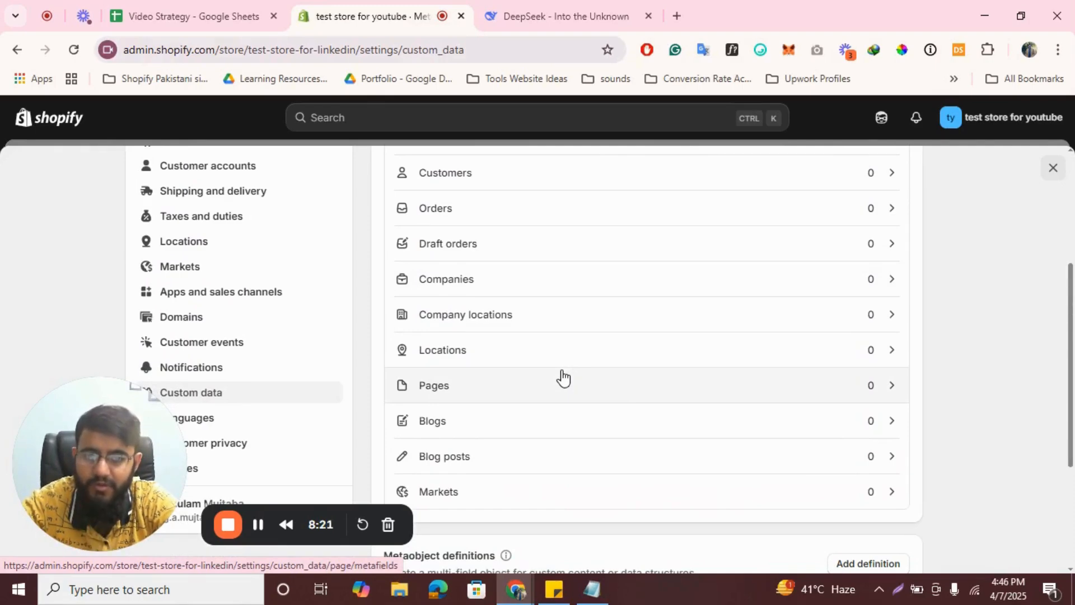
scroll(562, 378, "up", 2)
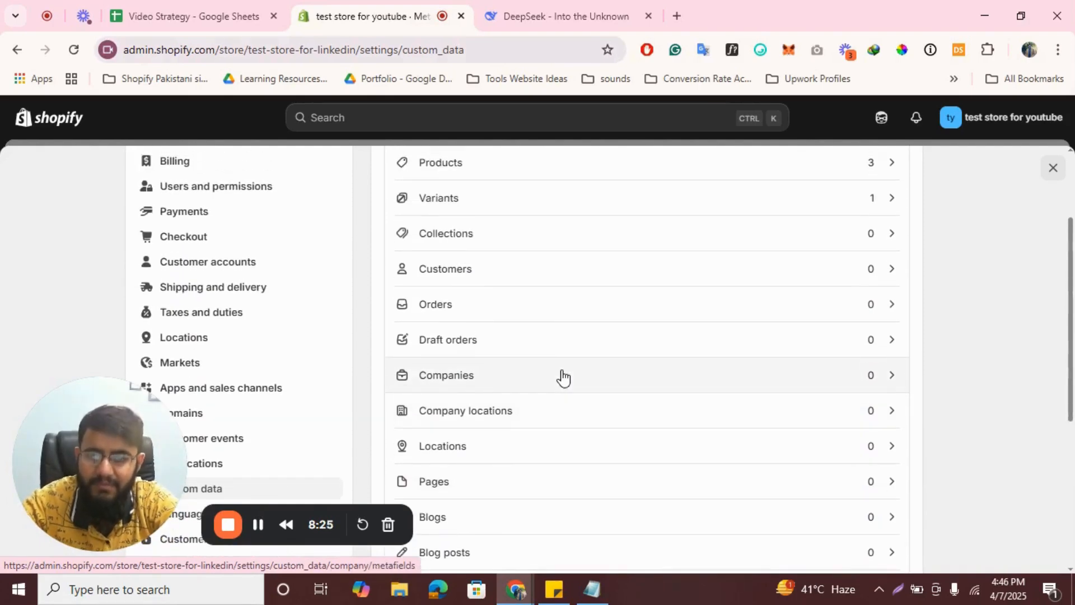
scroll(562, 378, "down", 3)
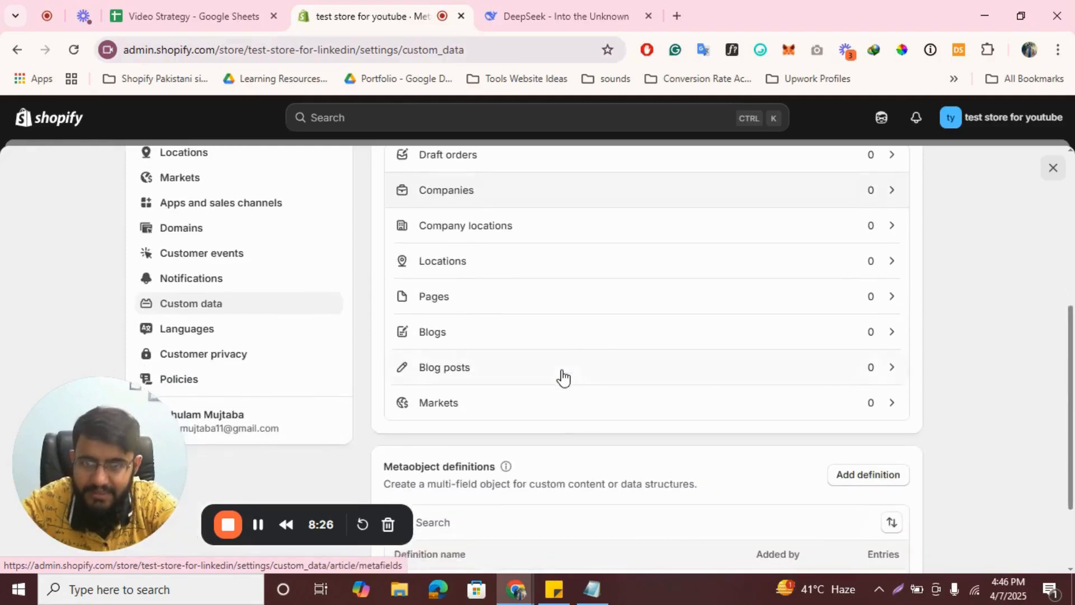
scroll(562, 377, "up", 5)
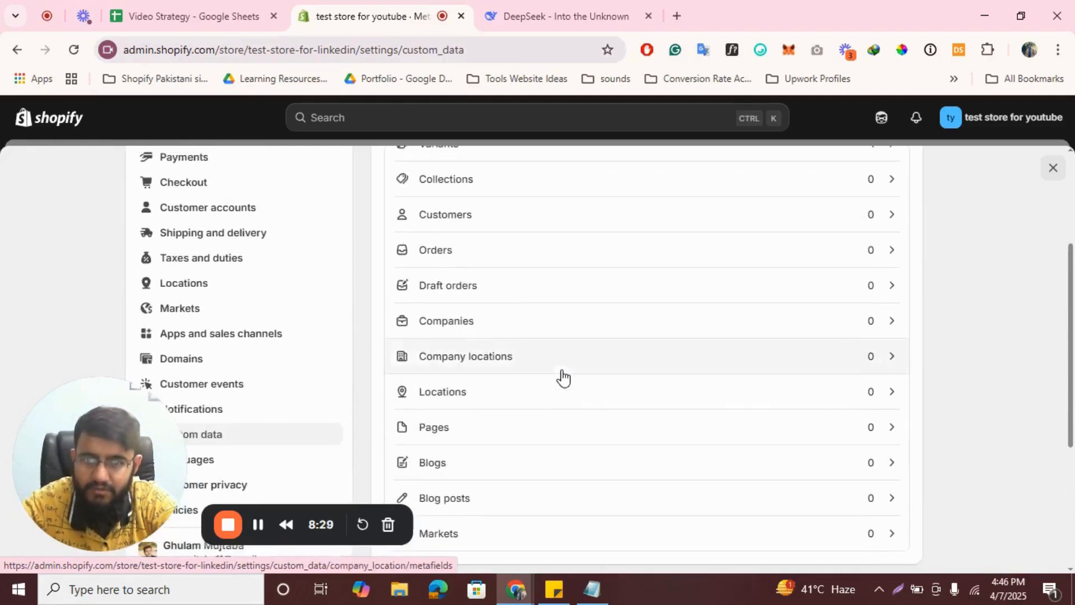
scroll(562, 378, "down", 1)
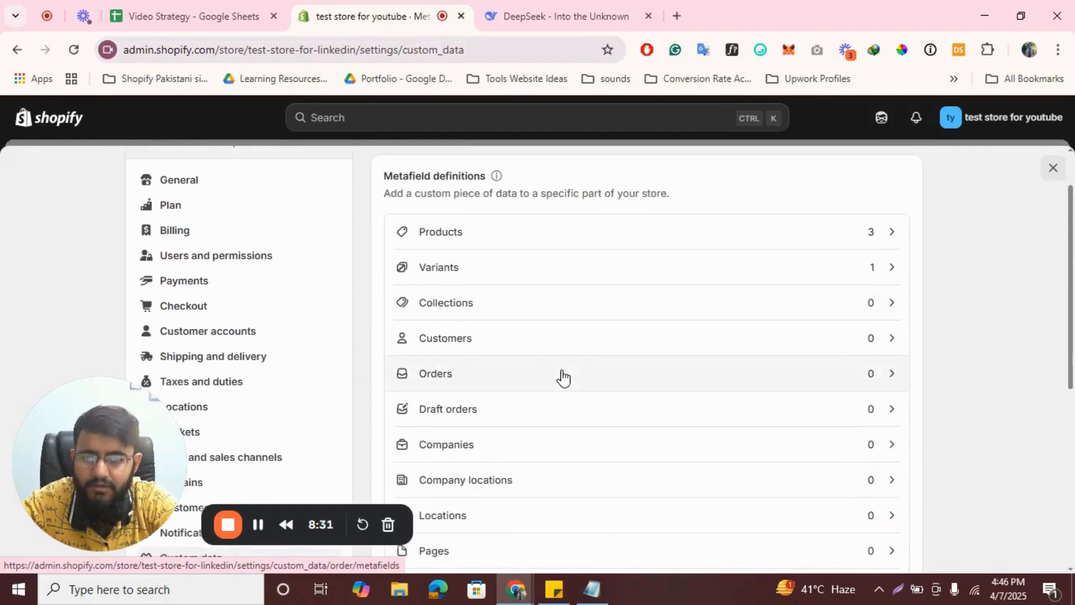
scroll(563, 377, "down", 4)
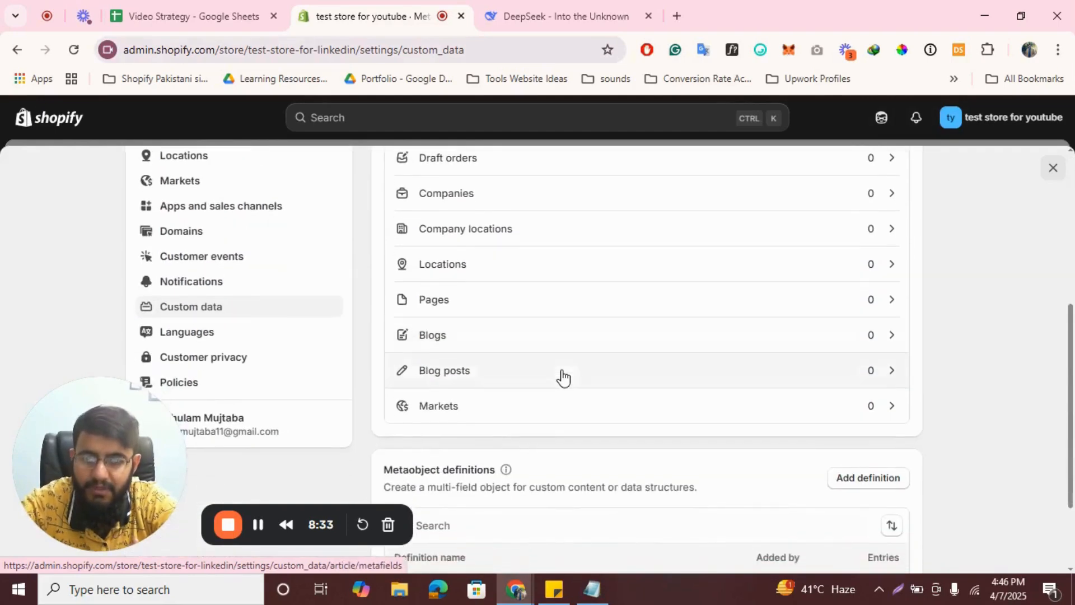
left_click(445, 305)
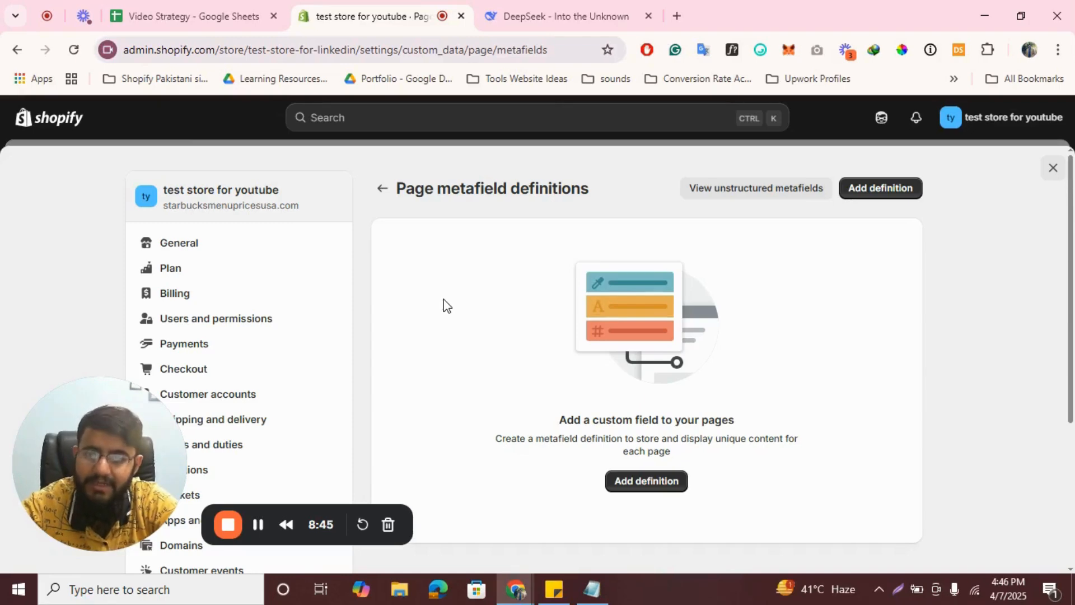
Start a new page metafield definition named Events.
left_click(659, 481)
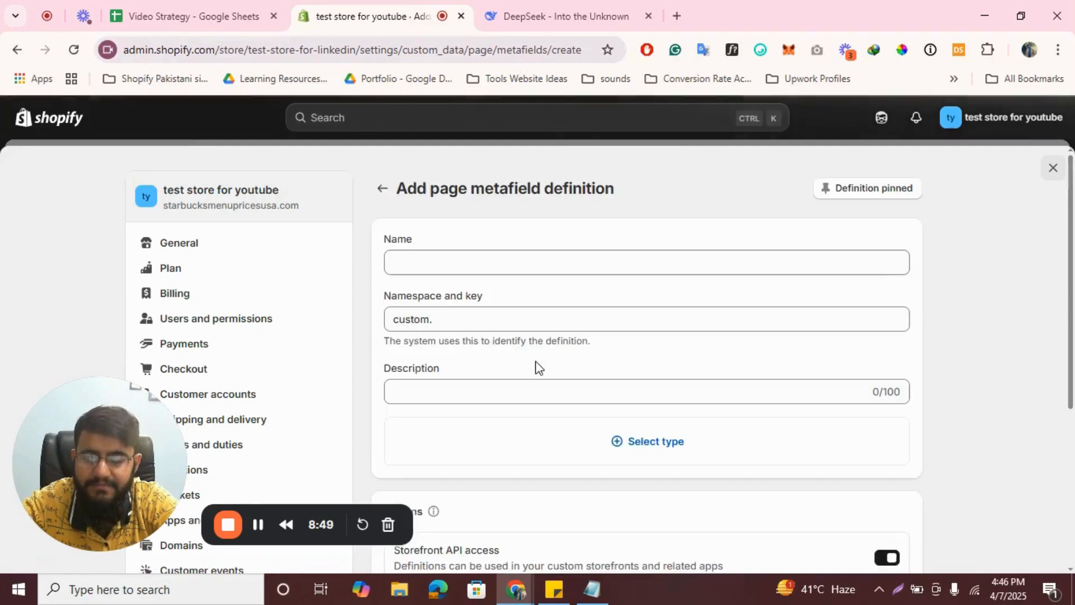
left_click(417, 262)
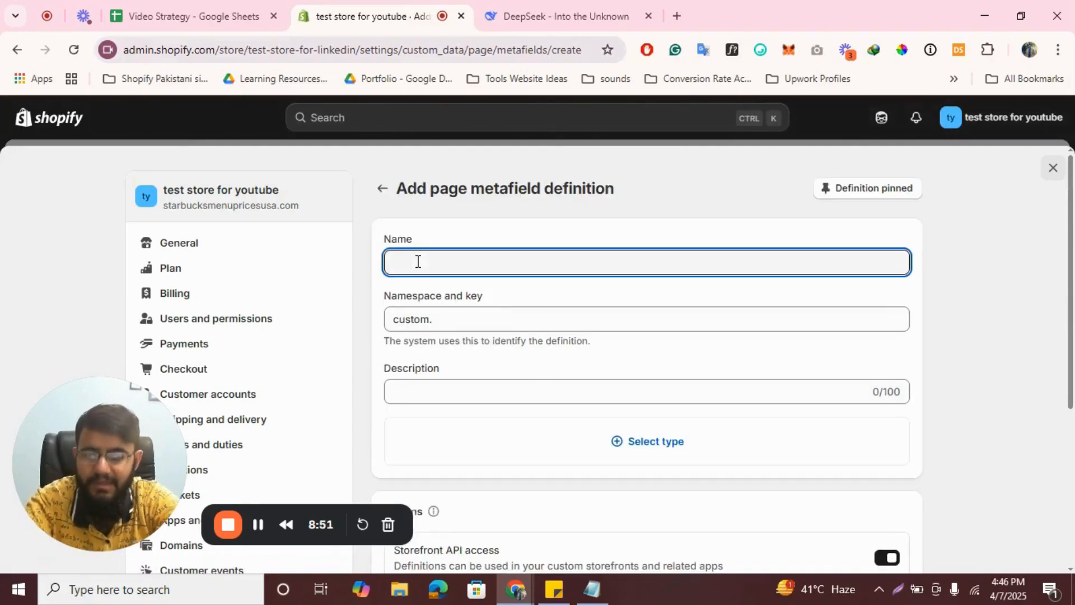
type("Events")
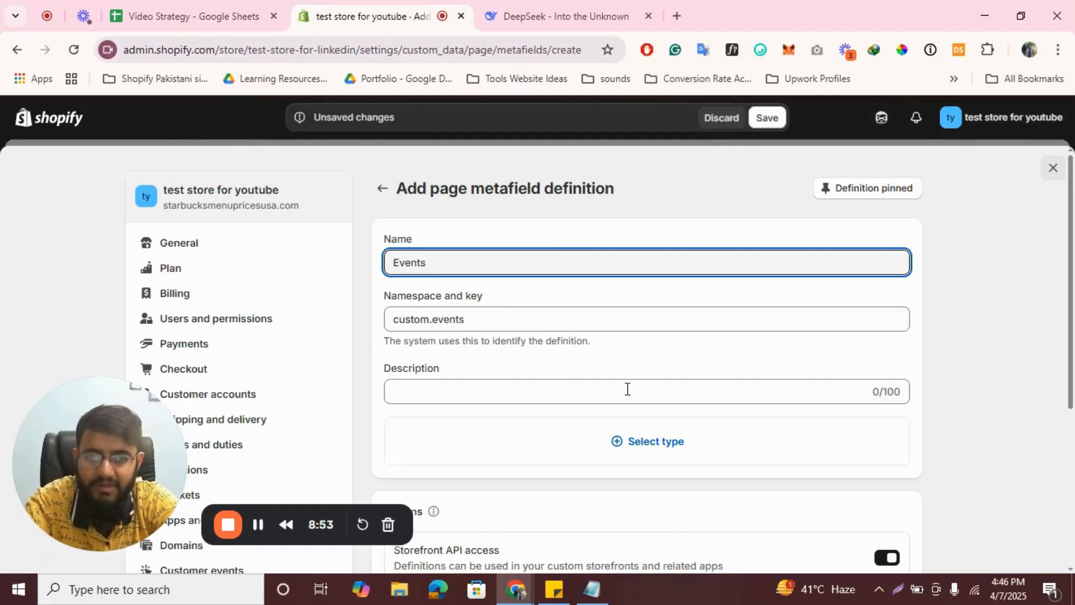
scroll(627, 388, "down", 4)
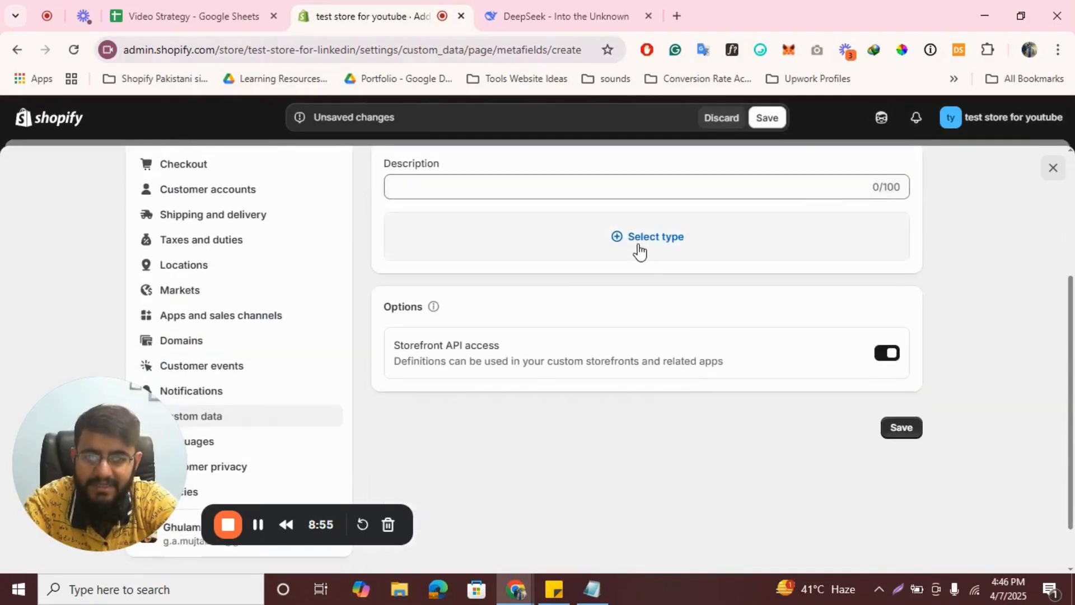
Make it a Metaobject type referencing one Events entry and save the definition.
left_click(640, 252)
scroll(580, 369, "down", 10)
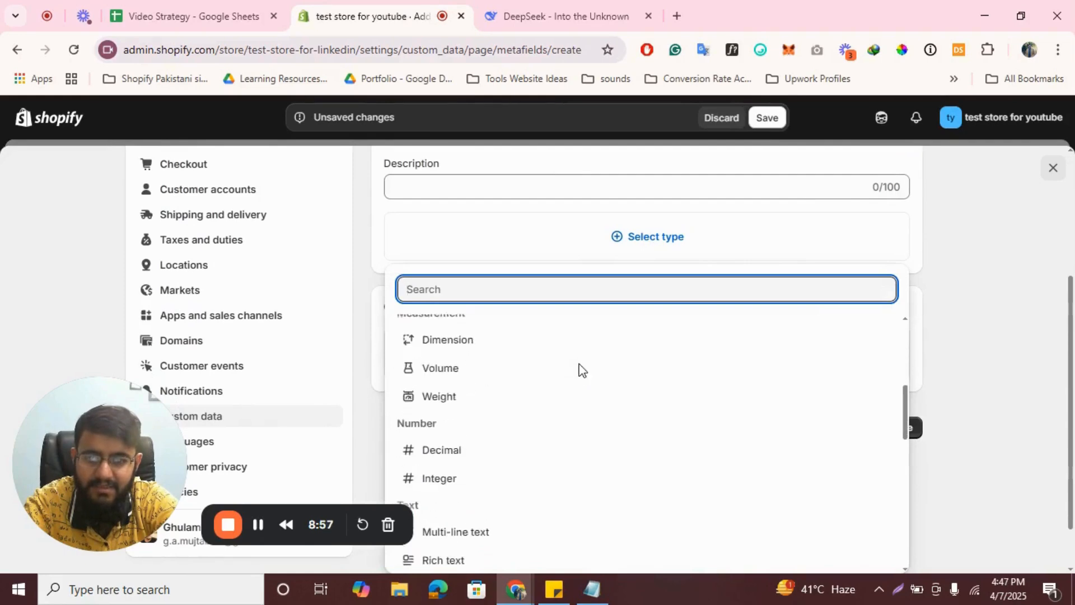
scroll(580, 369, "down", 3)
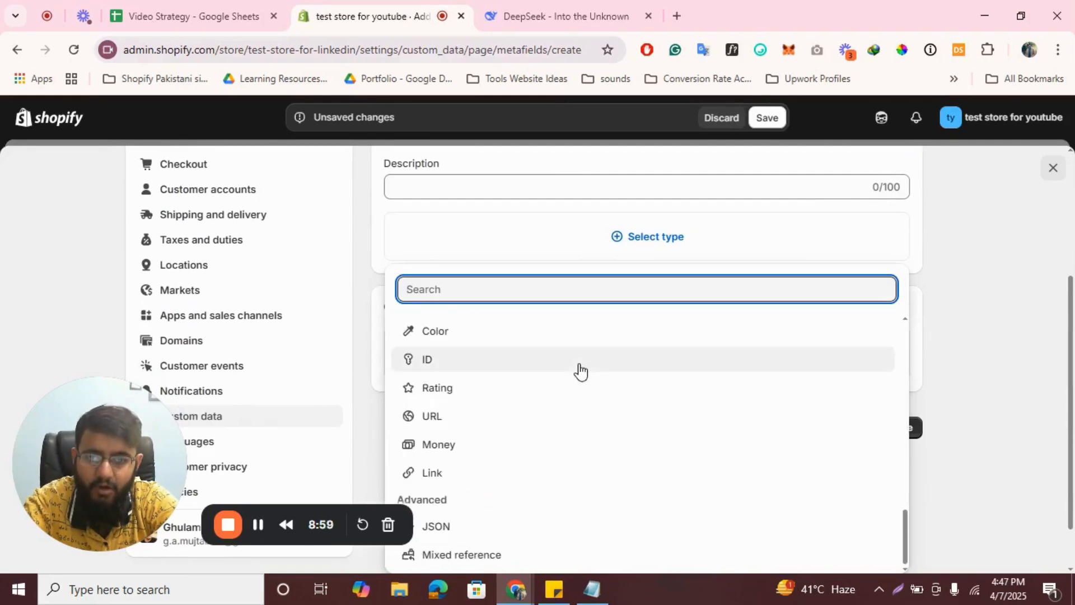
scroll(580, 370, "up", 4)
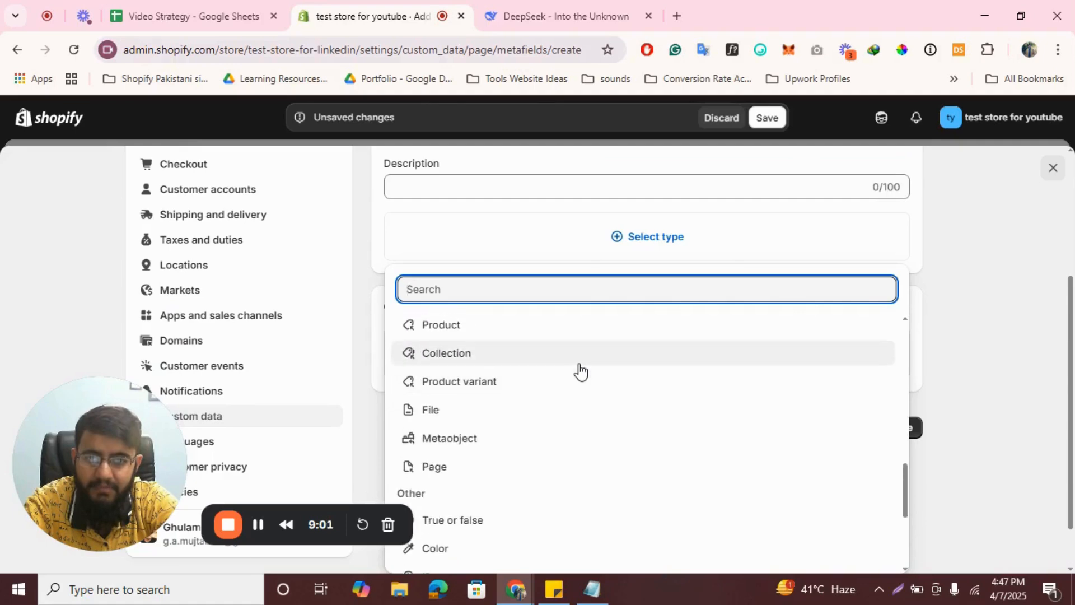
left_click(432, 439)
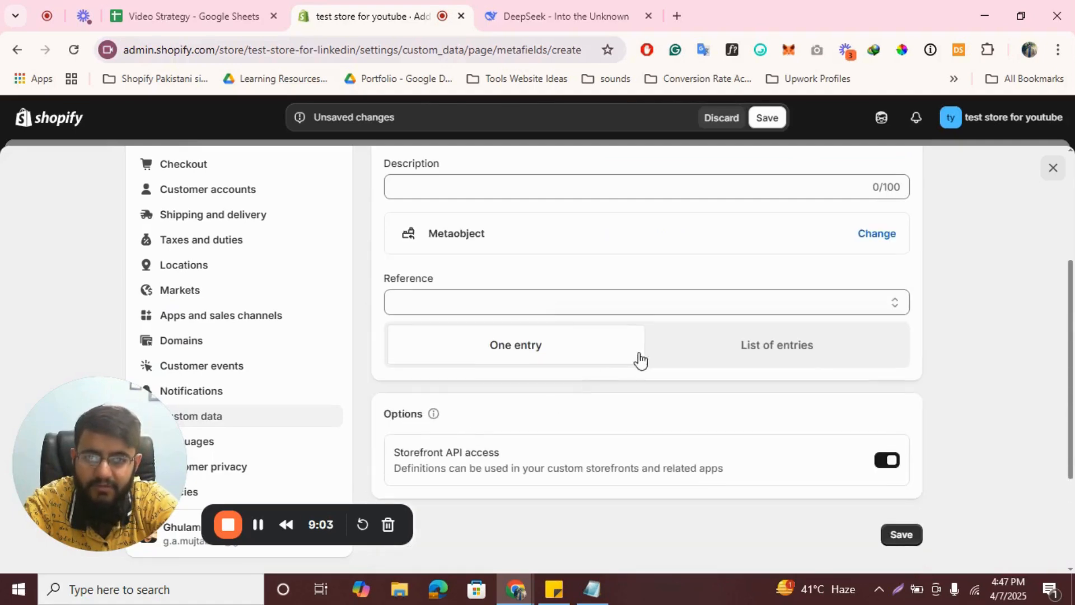
left_click(588, 308)
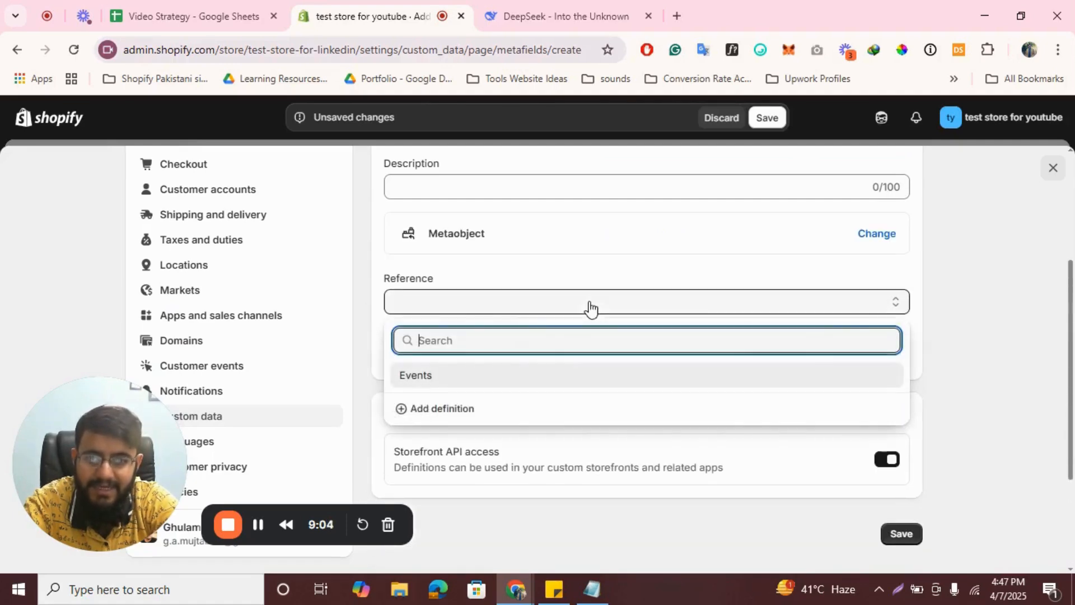
left_click(430, 377)
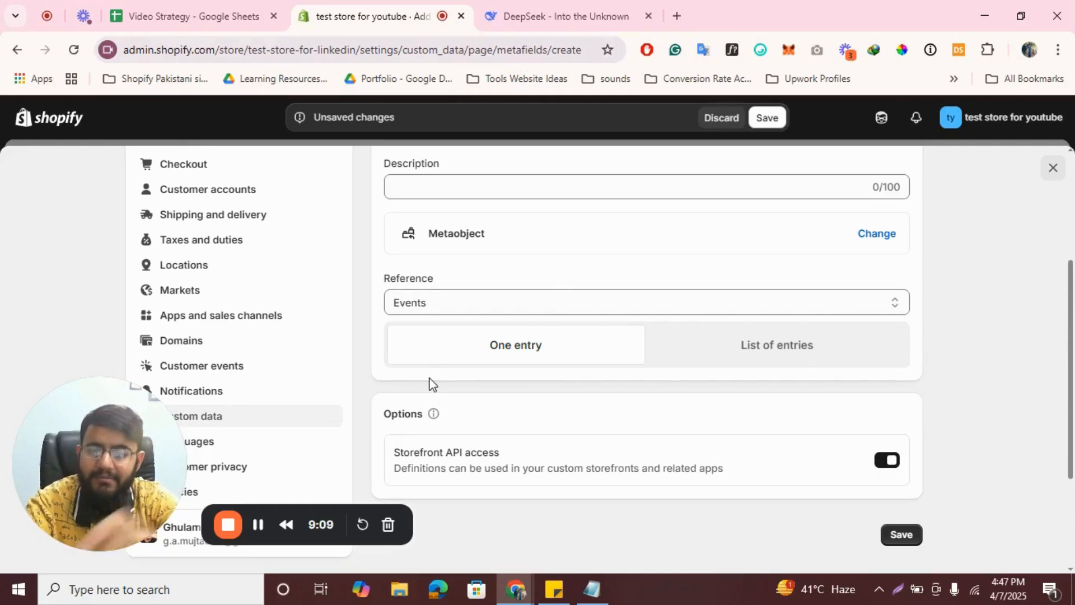
scroll(1019, 250, "up", 4)
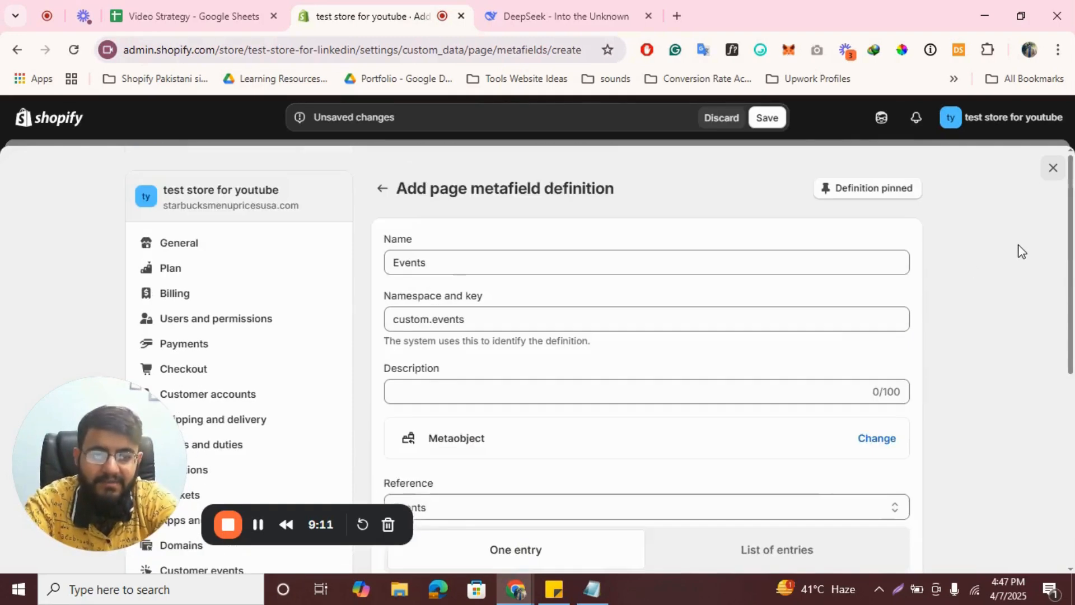
scroll(1021, 251, "down", 7)
left_click(903, 373)
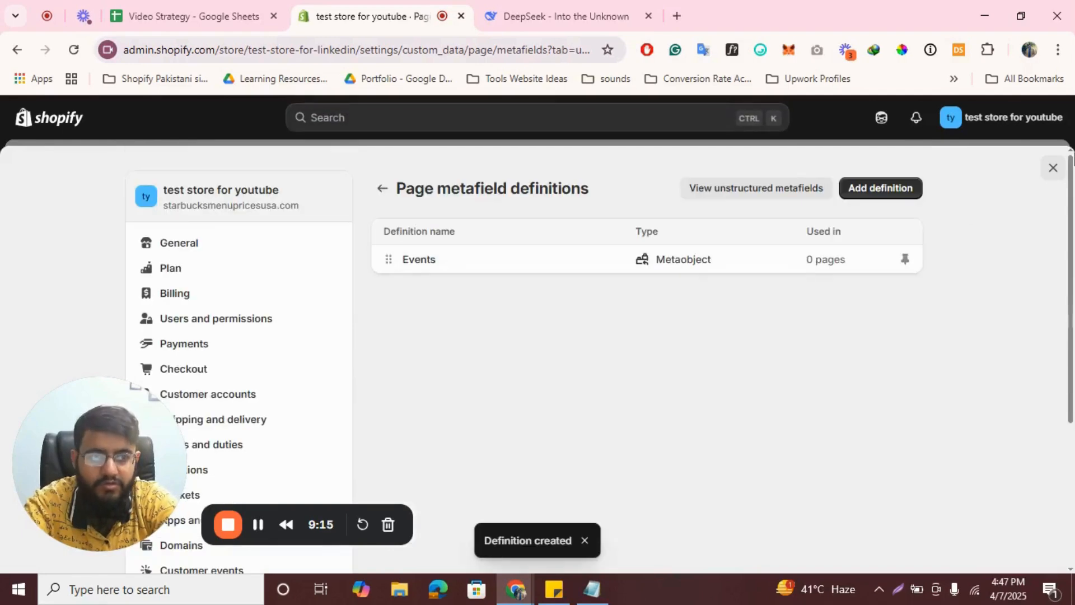
Close Settings and open Online Store › Pages to list About, Contact and the other pages.
left_click(1052, 167)
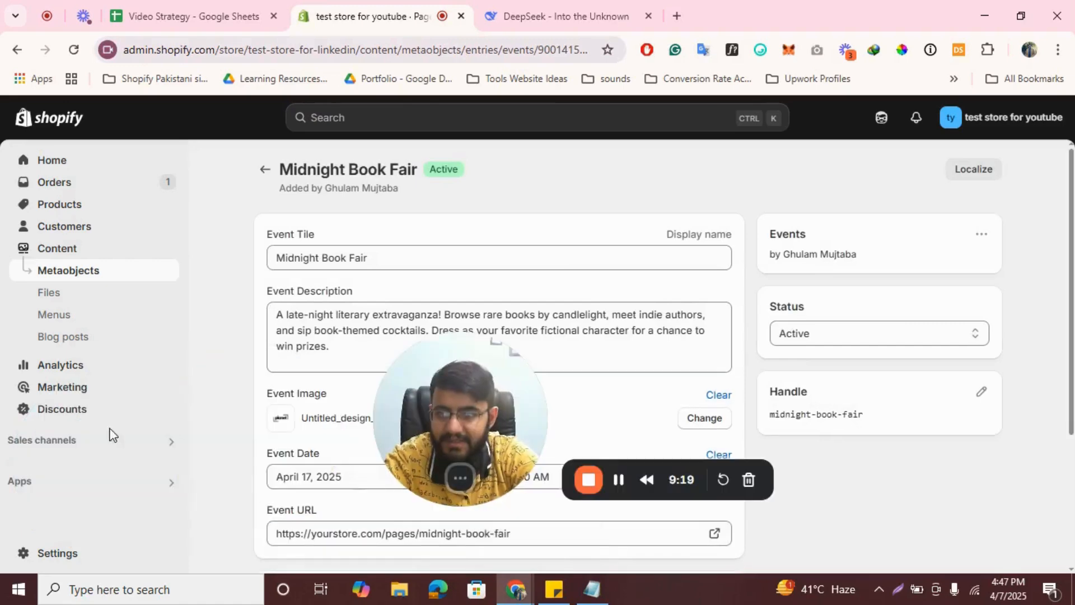
left_click(50, 438)
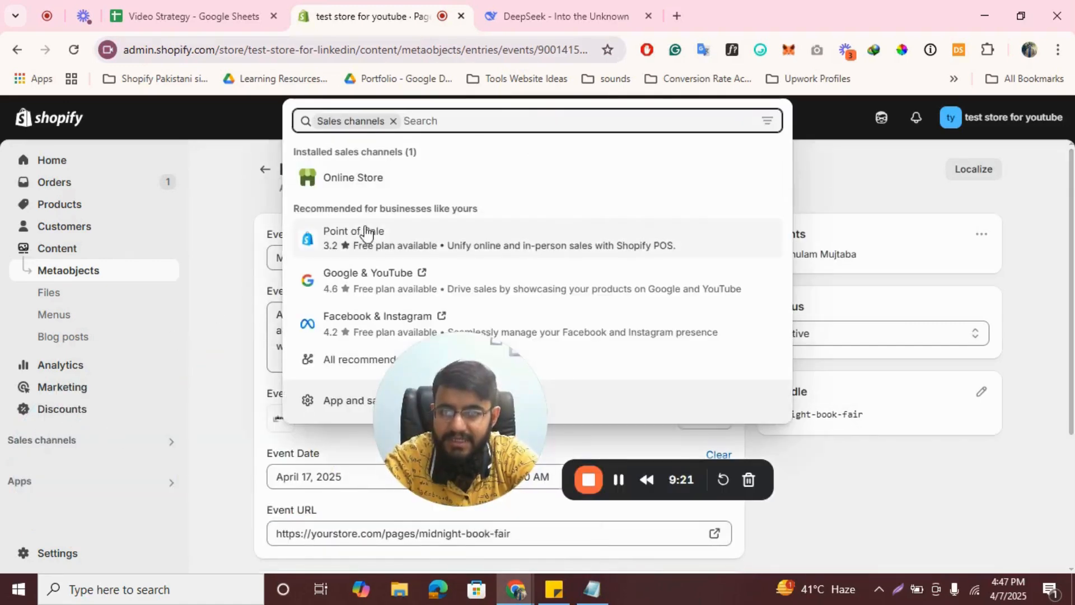
left_click(350, 178)
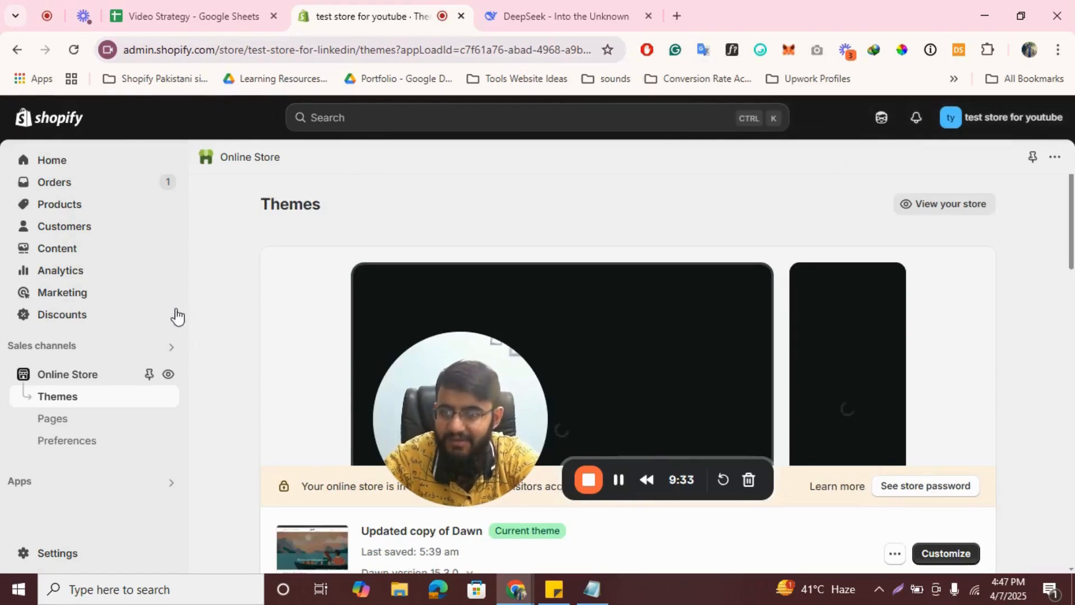
left_click(60, 424)
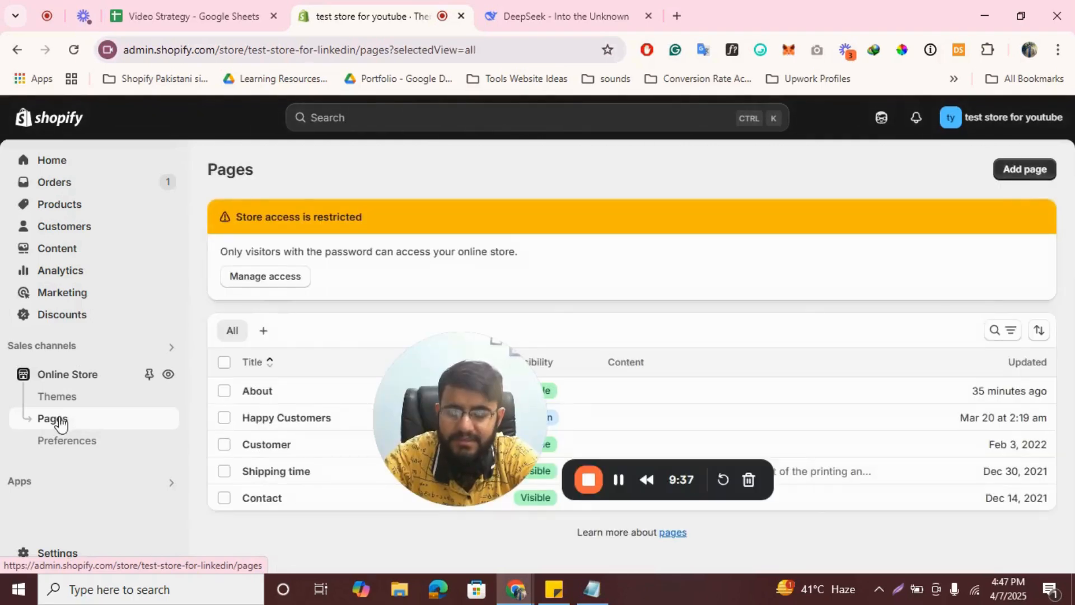
left_click_drag(459, 392, 19, 490)
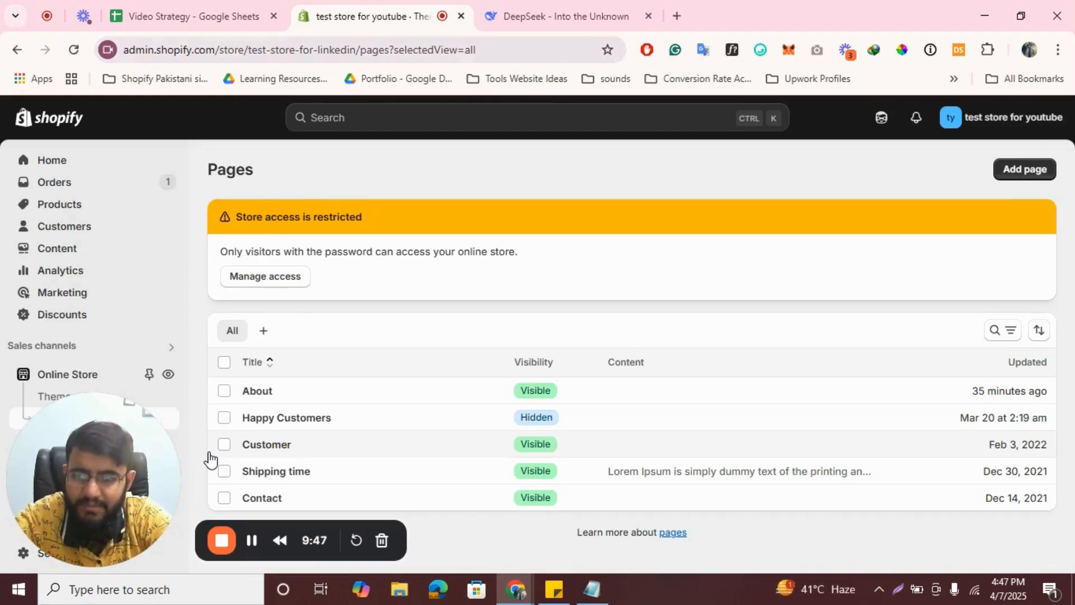
Set the About page's Events metafield to Midnight Book Fair, save, and return to Pages.
left_click(257, 390)
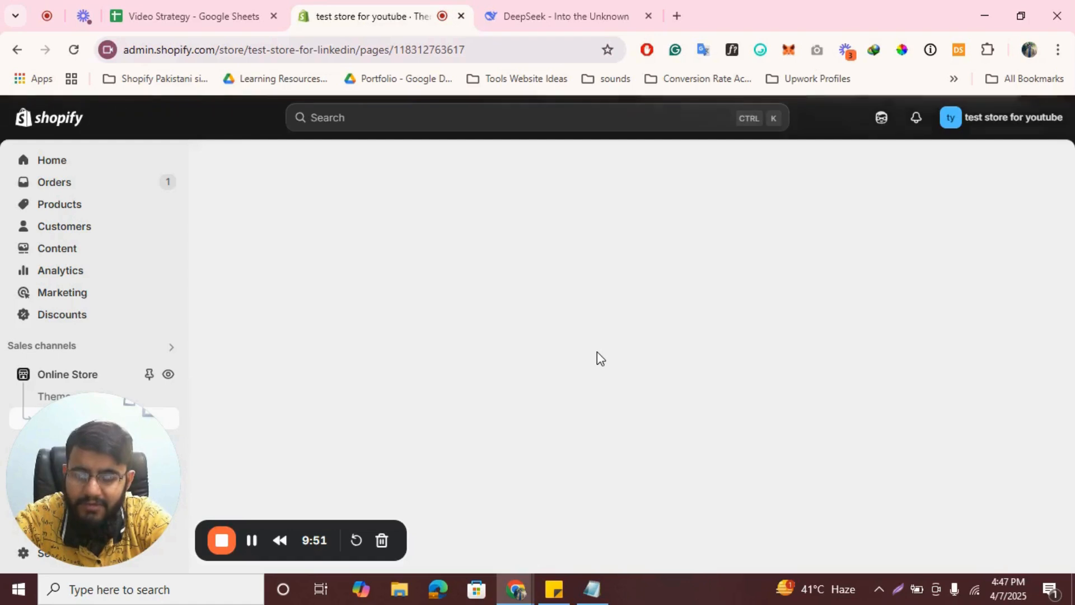
scroll(597, 351, "down", 3)
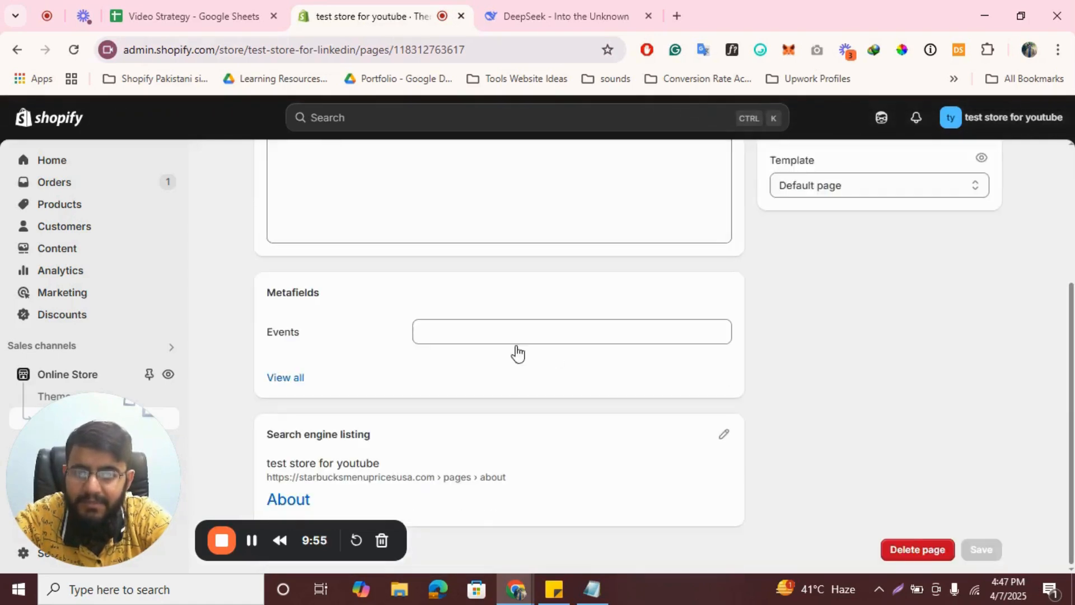
left_click(492, 332)
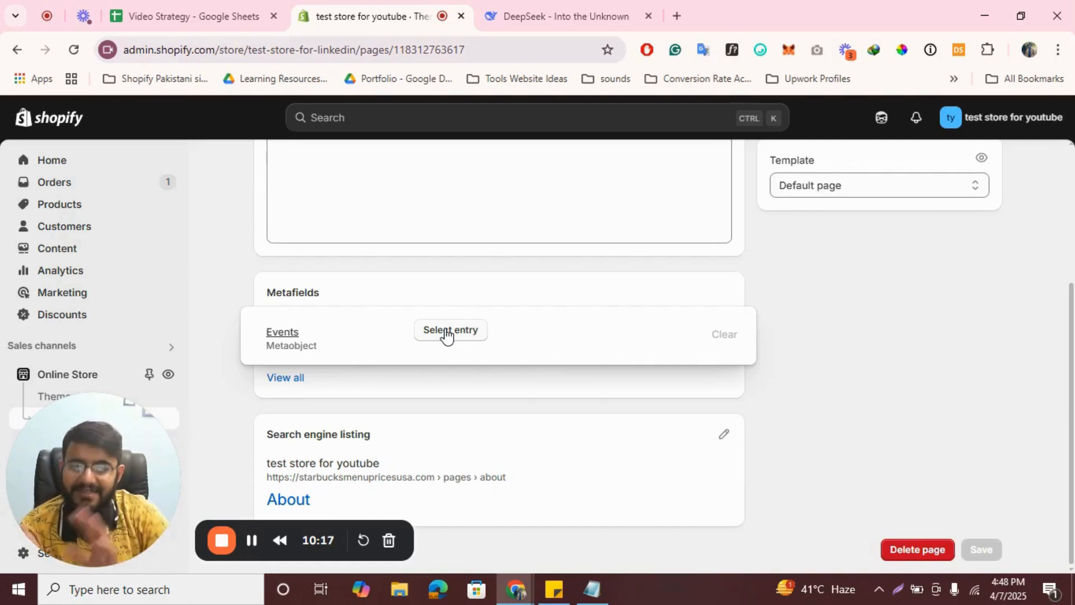
left_click(921, 332)
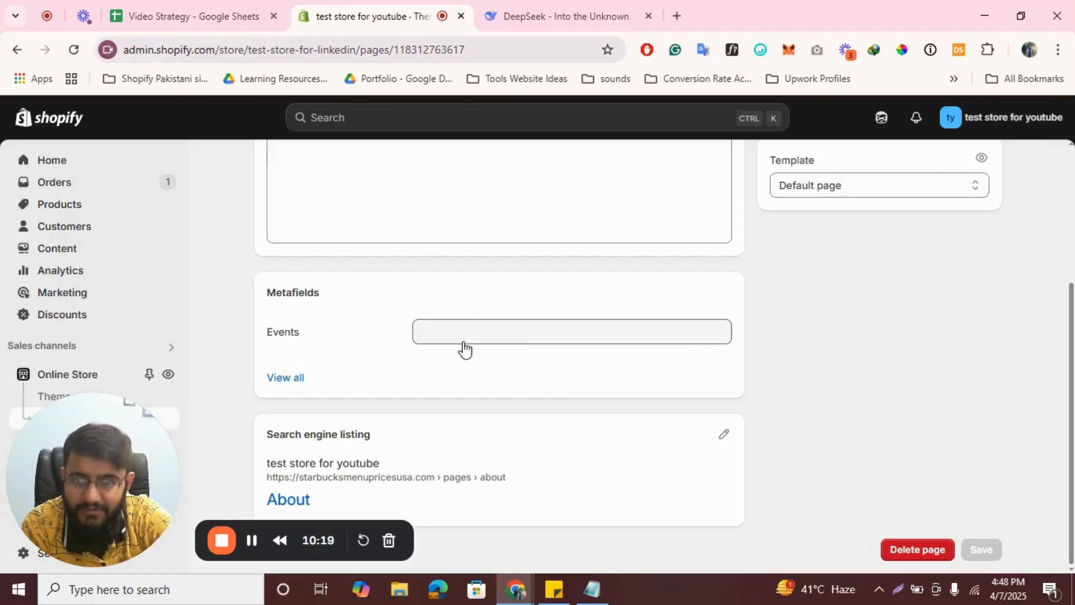
left_click(503, 338)
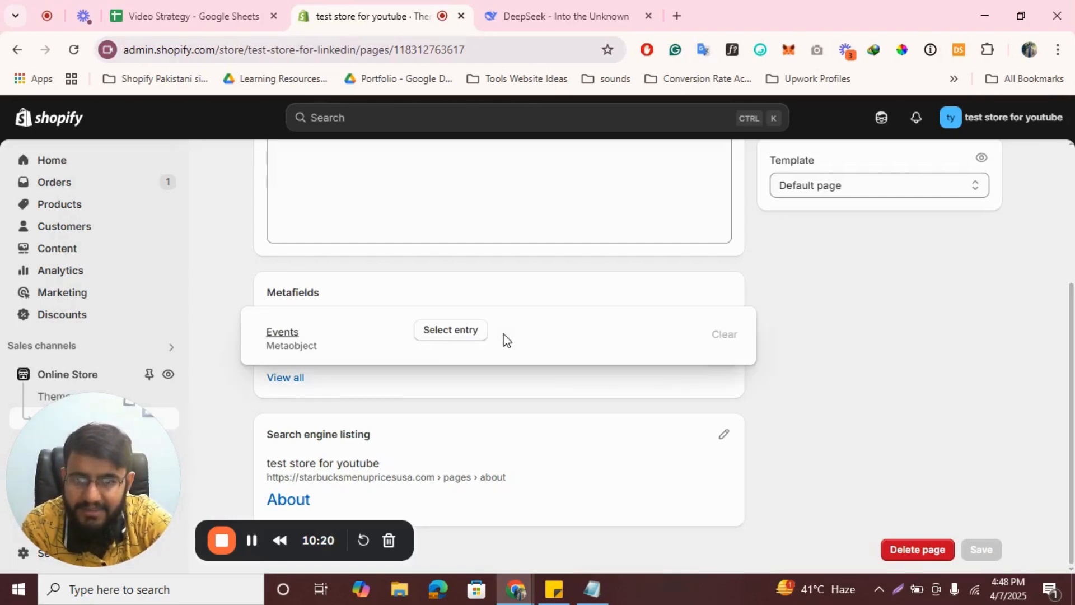
left_click(458, 339)
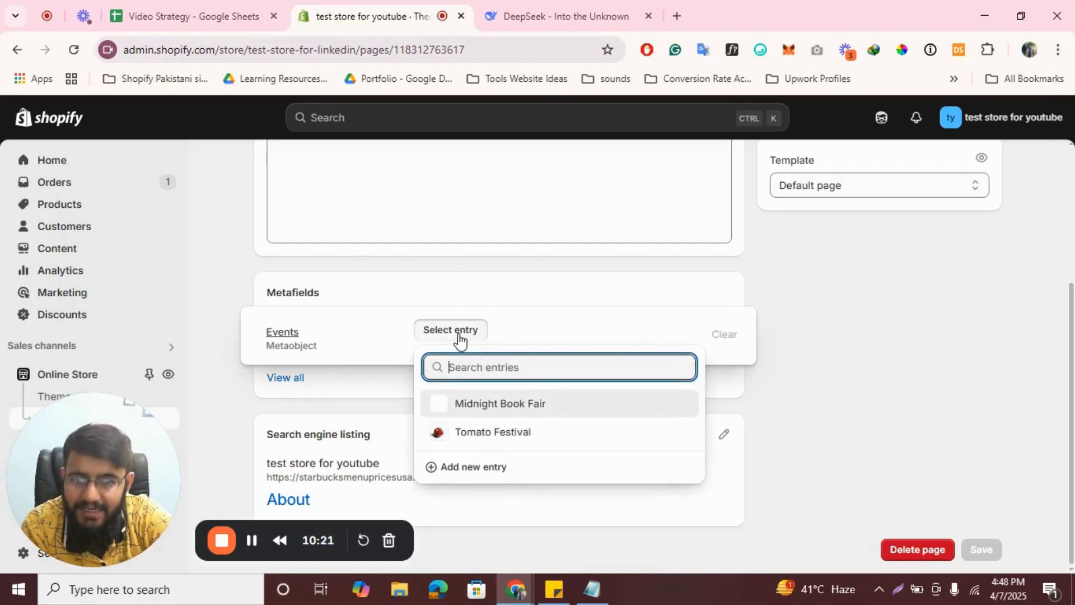
left_click(510, 414)
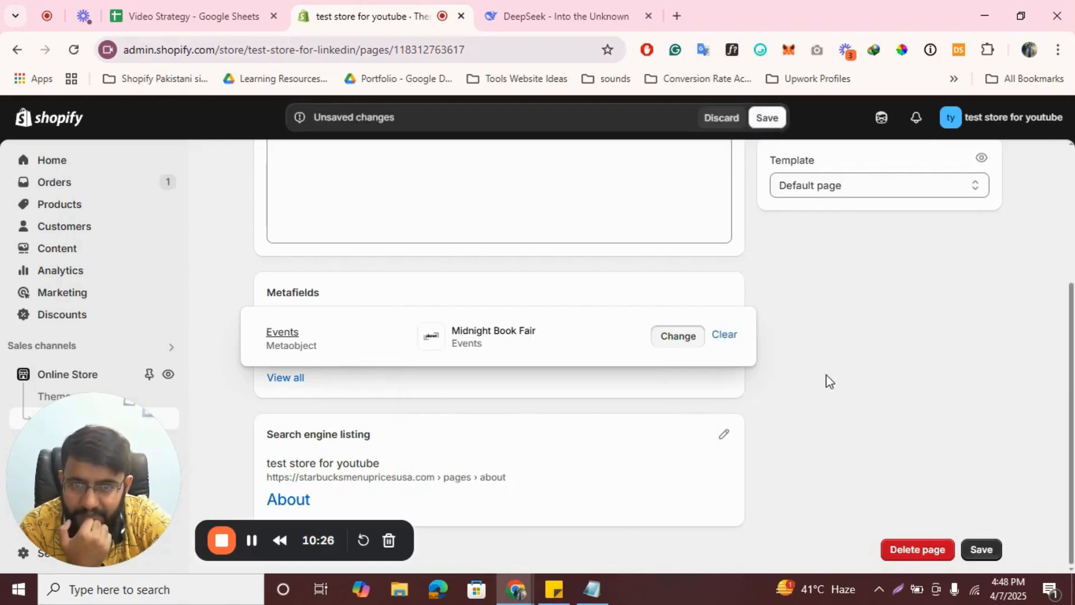
left_click(768, 119)
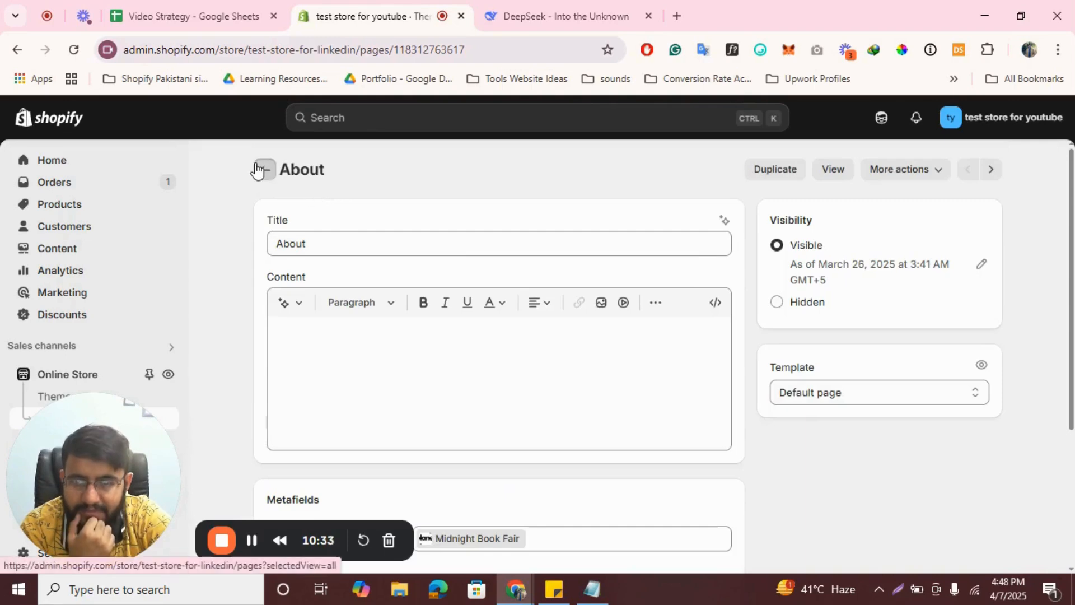
left_click(265, 169)
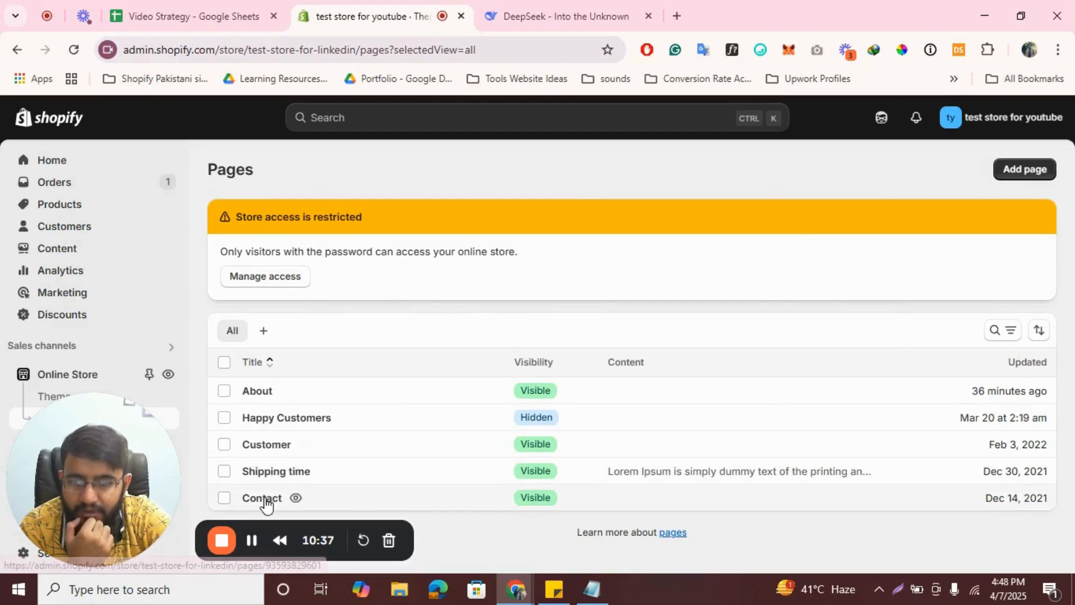
Open the Contact page and save its Events metafield as Midnight Book Fair.
left_click(283, 498)
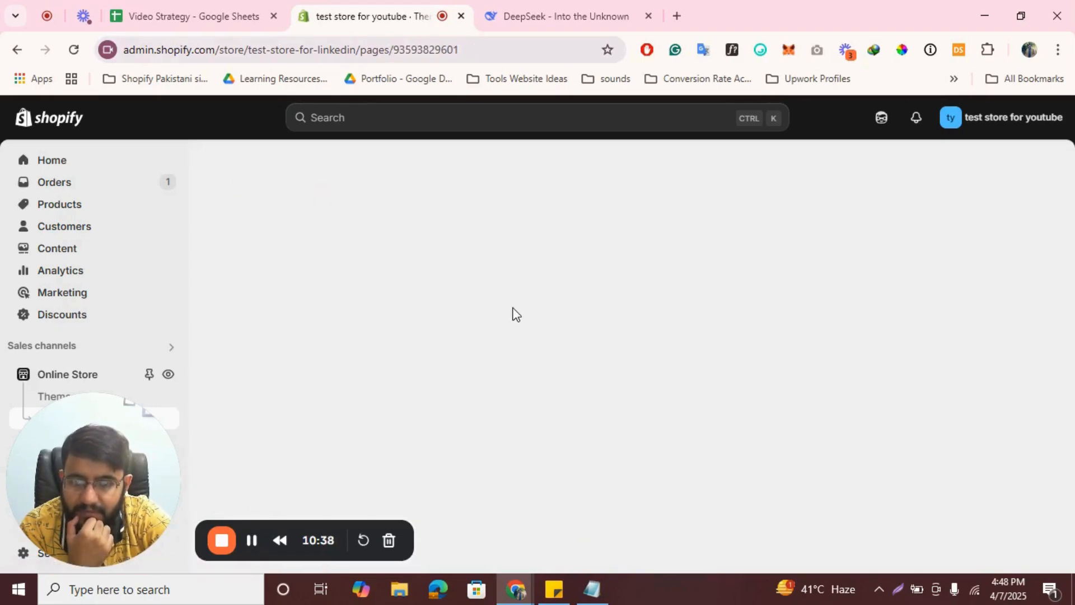
scroll(512, 314, "down", 3)
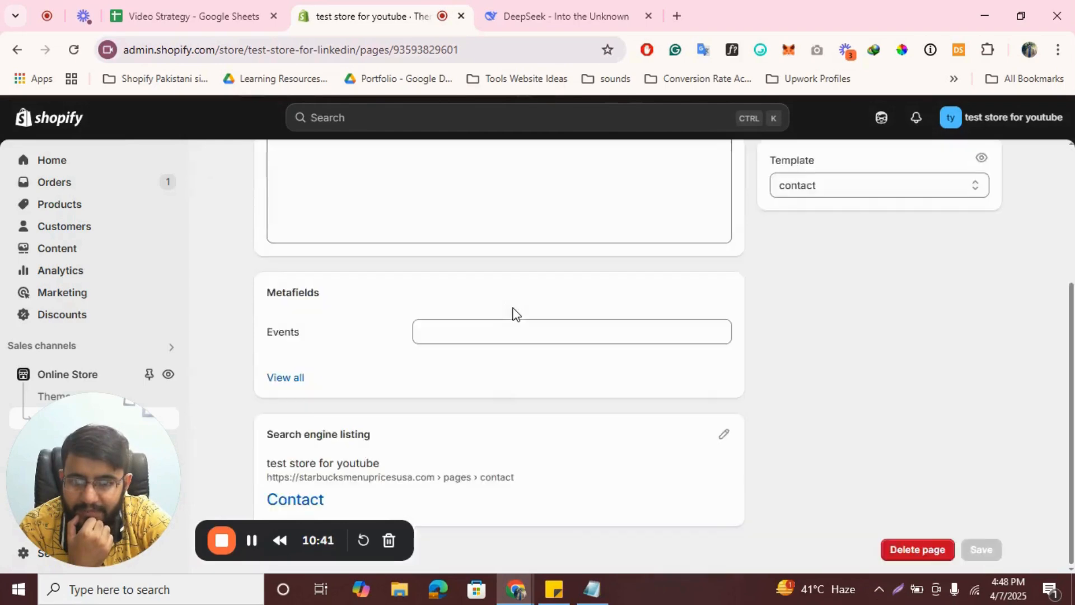
left_click(508, 330)
left_click(450, 330)
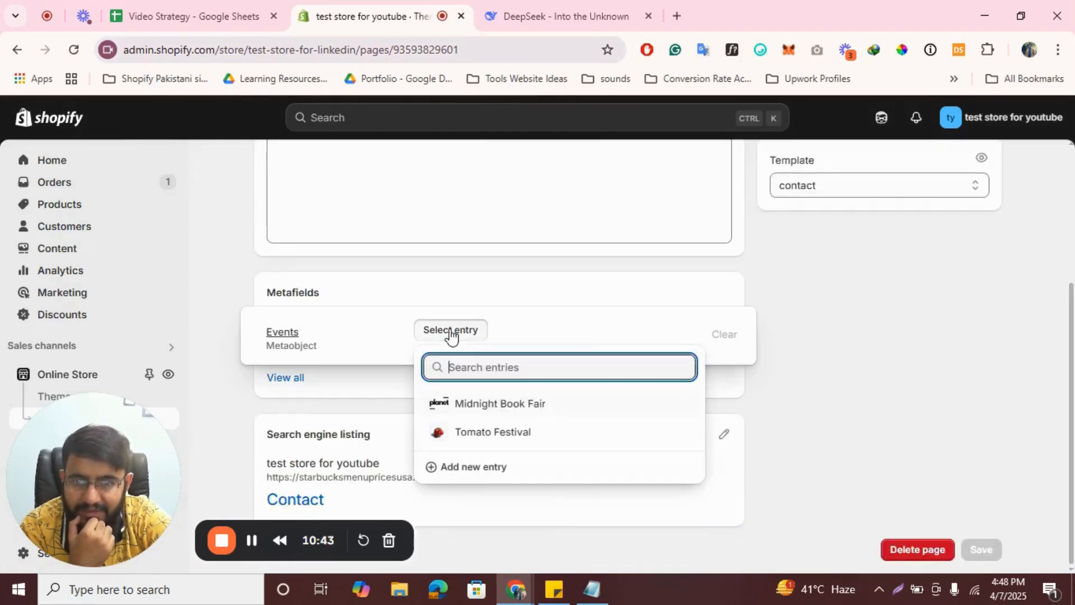
left_click(506, 404)
left_click(981, 549)
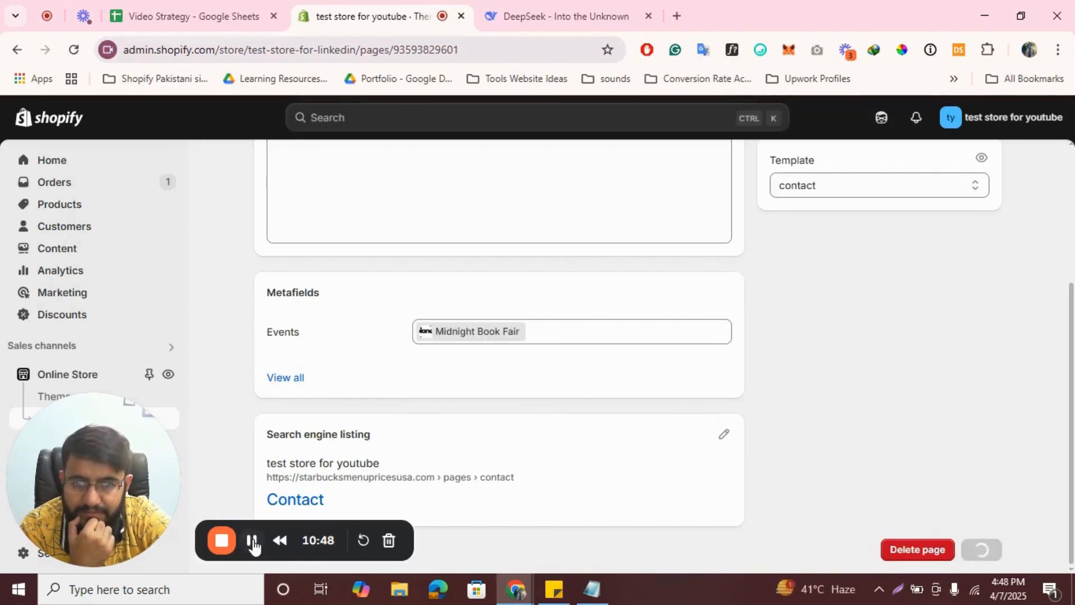
Change the Contact page's Events entry to Tomato Festival and save again.
left_click(533, 334)
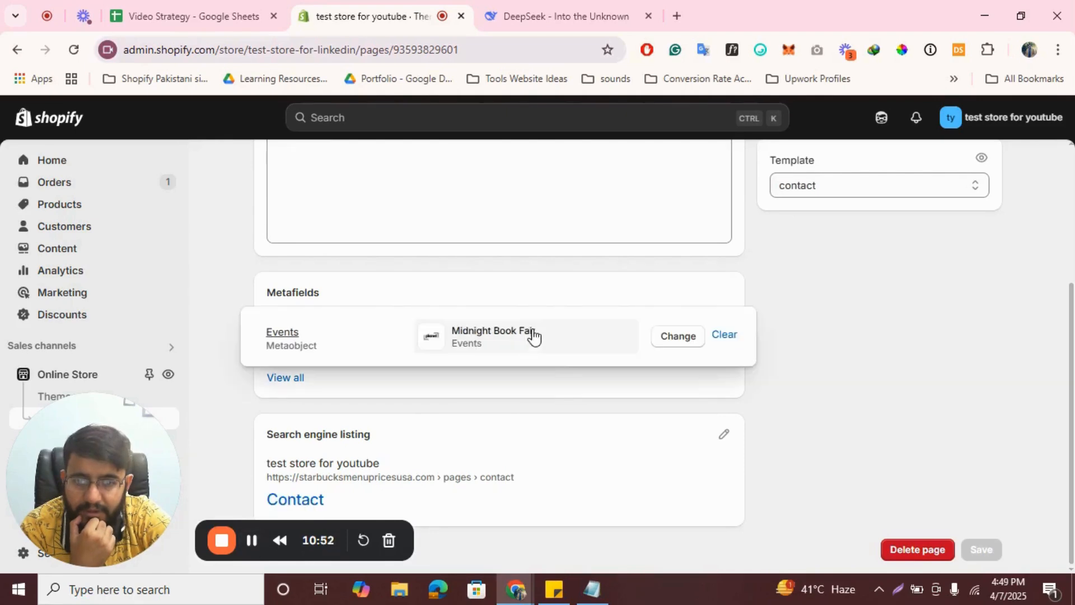
left_click(678, 336)
left_click(487, 445)
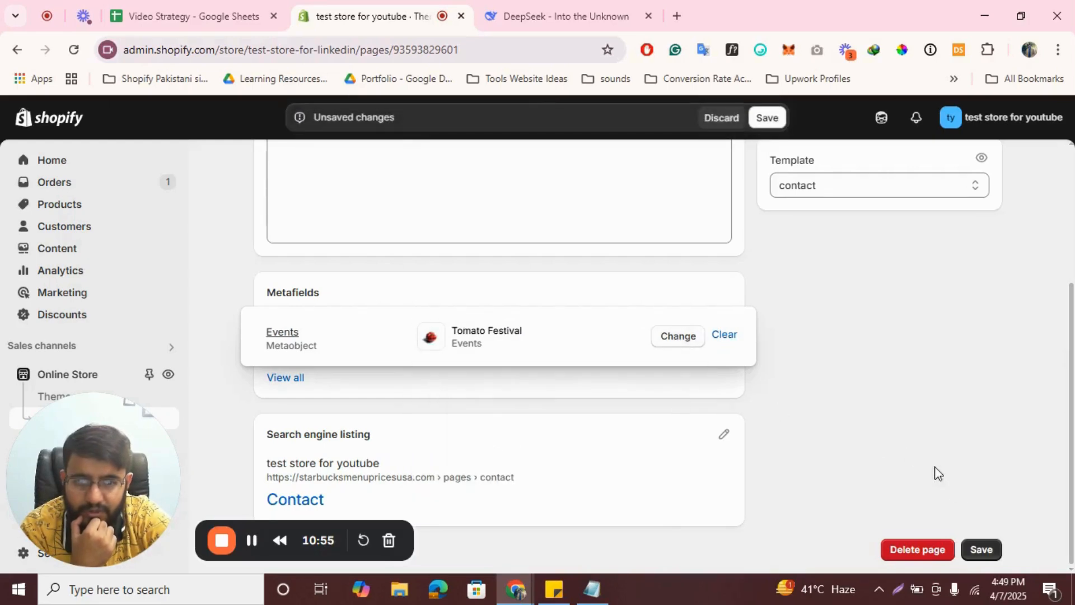
left_click(987, 548)
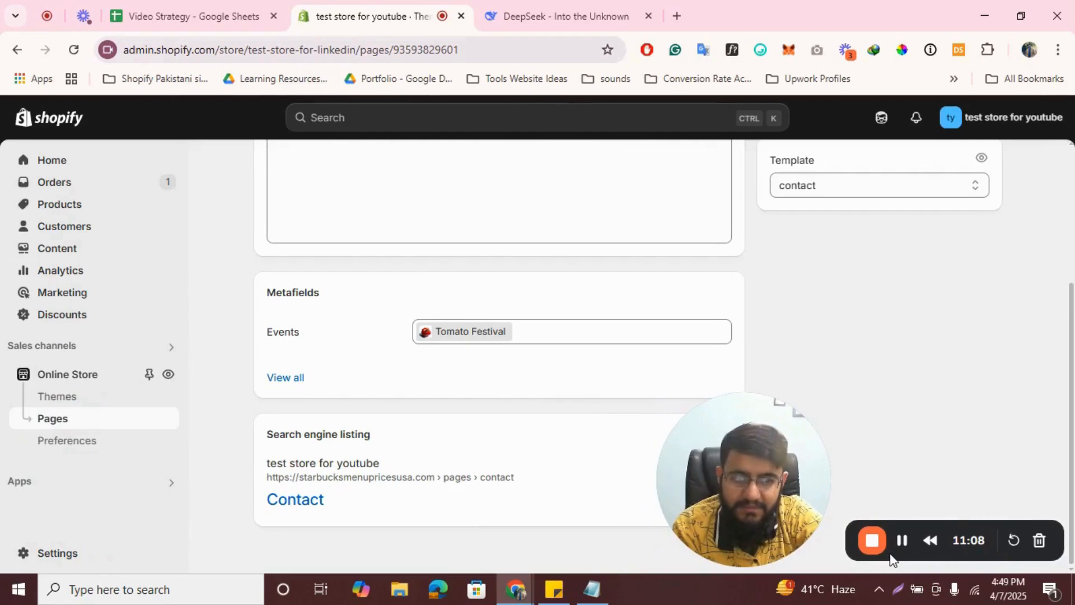
left_click(60, 399)
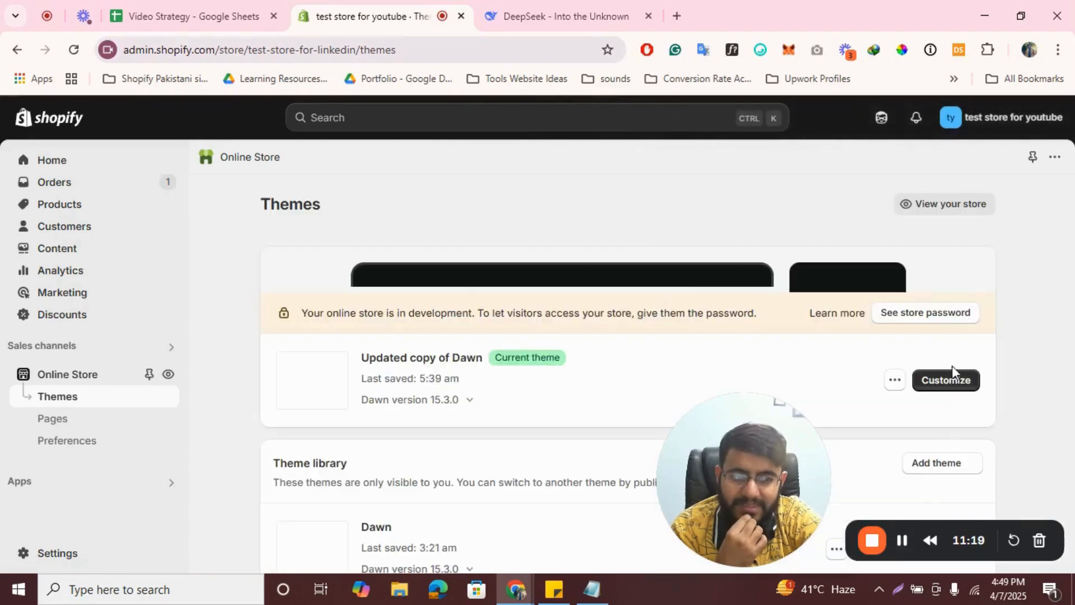
Open the current theme's editor and preview the About page.
scroll(1010, 431, "down", 4)
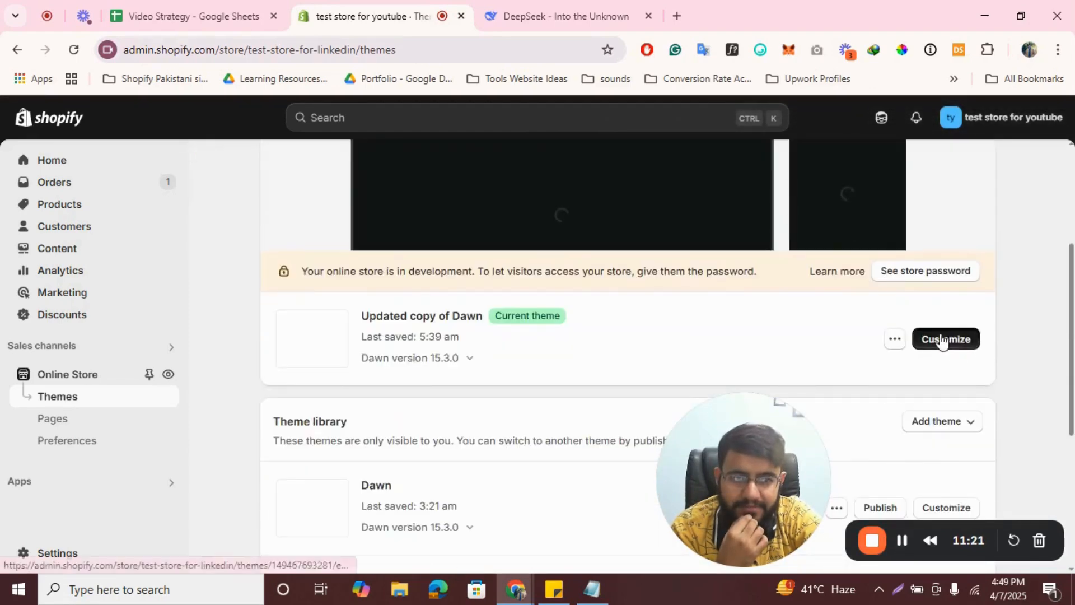
left_click(942, 339)
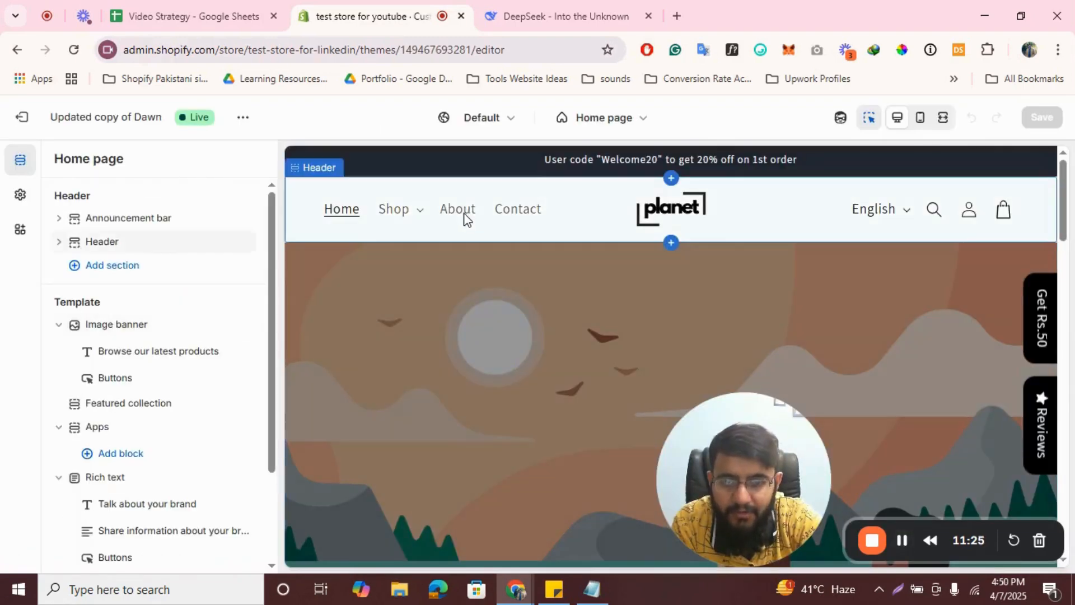
left_click(455, 210)
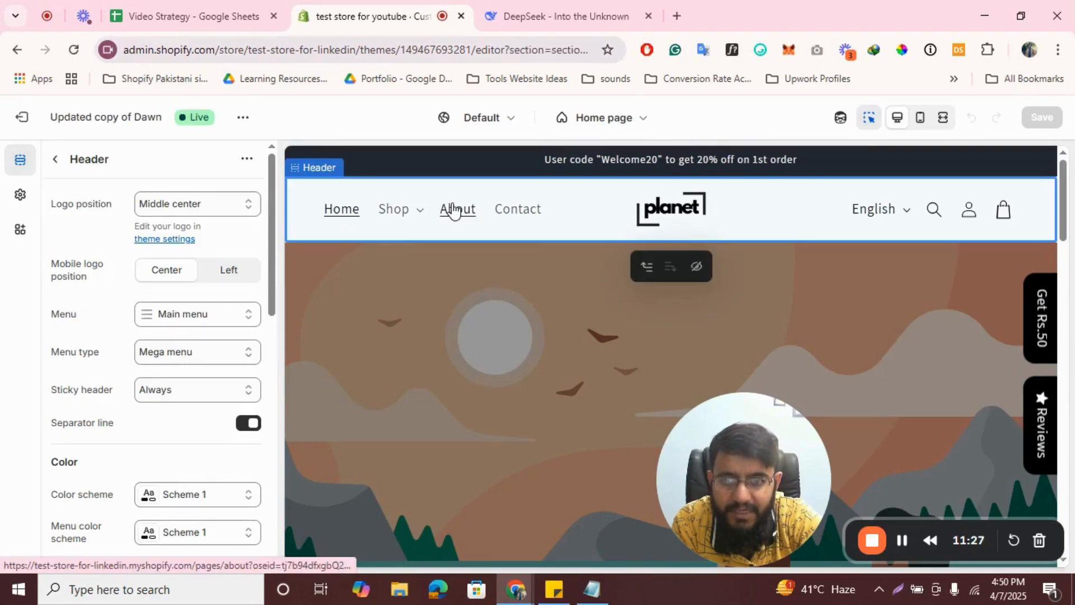
left_click(454, 209)
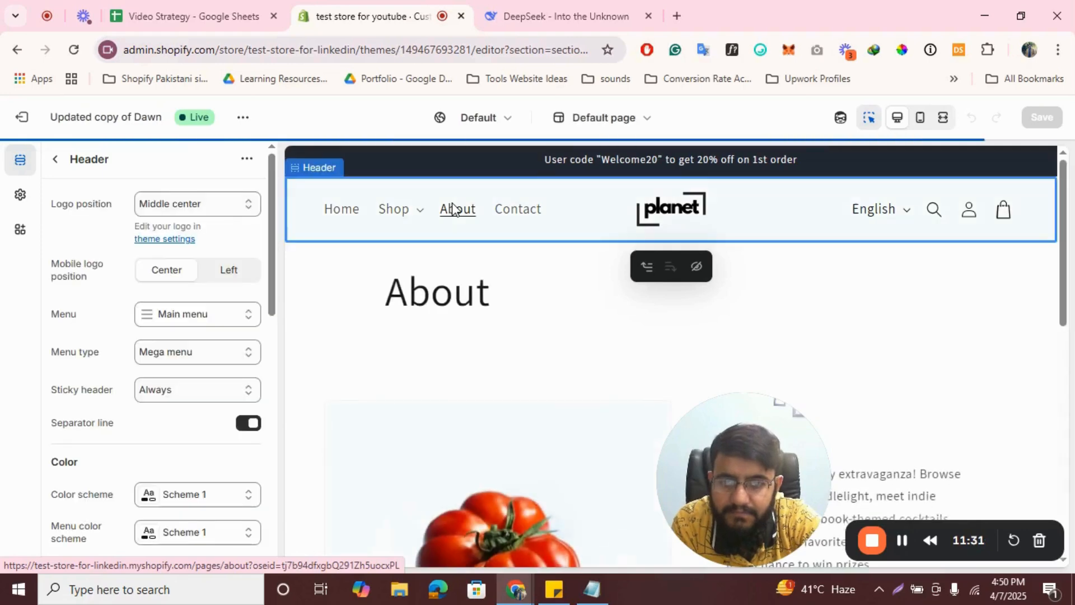
Delete the Image with text section from the Default page template.
left_click(55, 160)
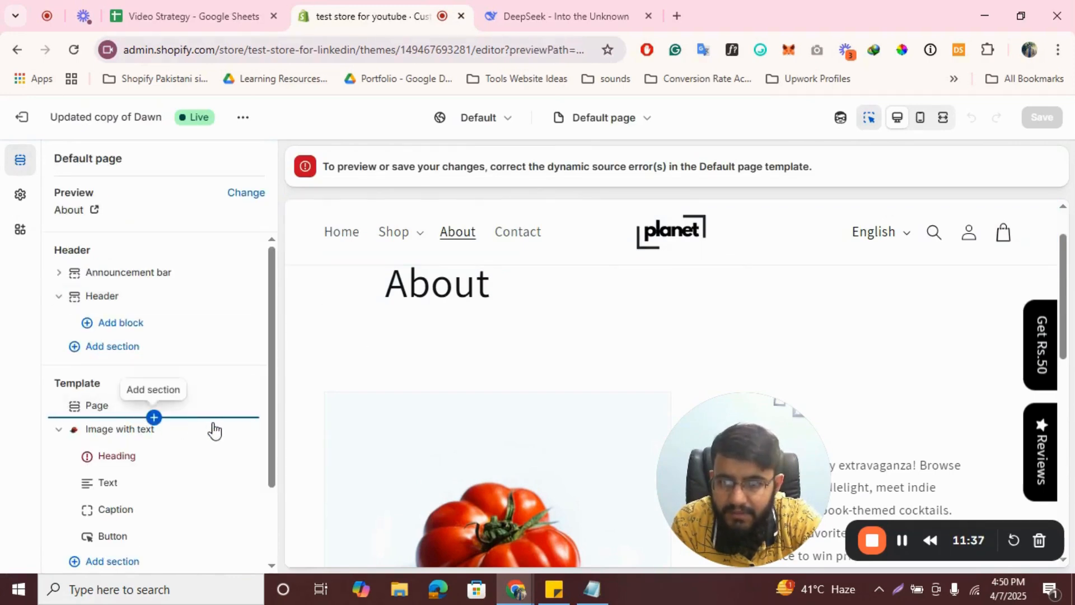
left_click(107, 421)
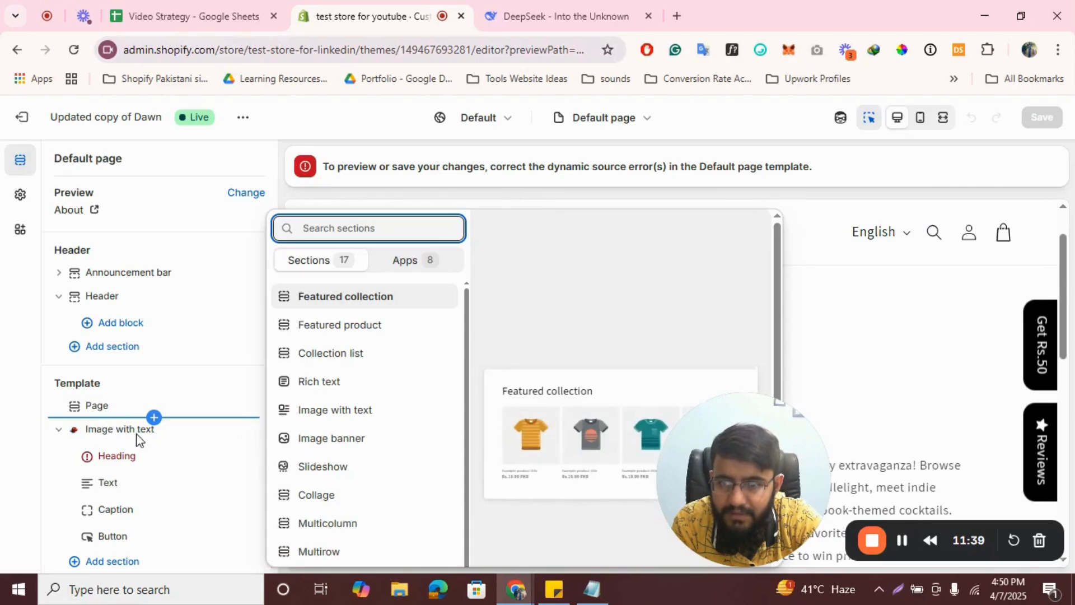
key("Escape")
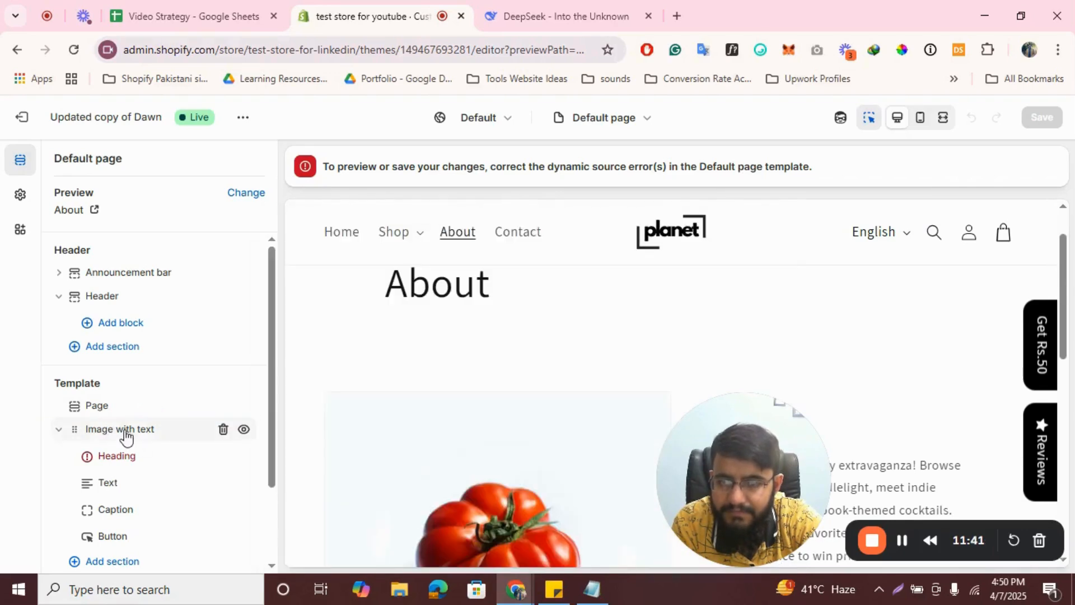
left_click(223, 429)
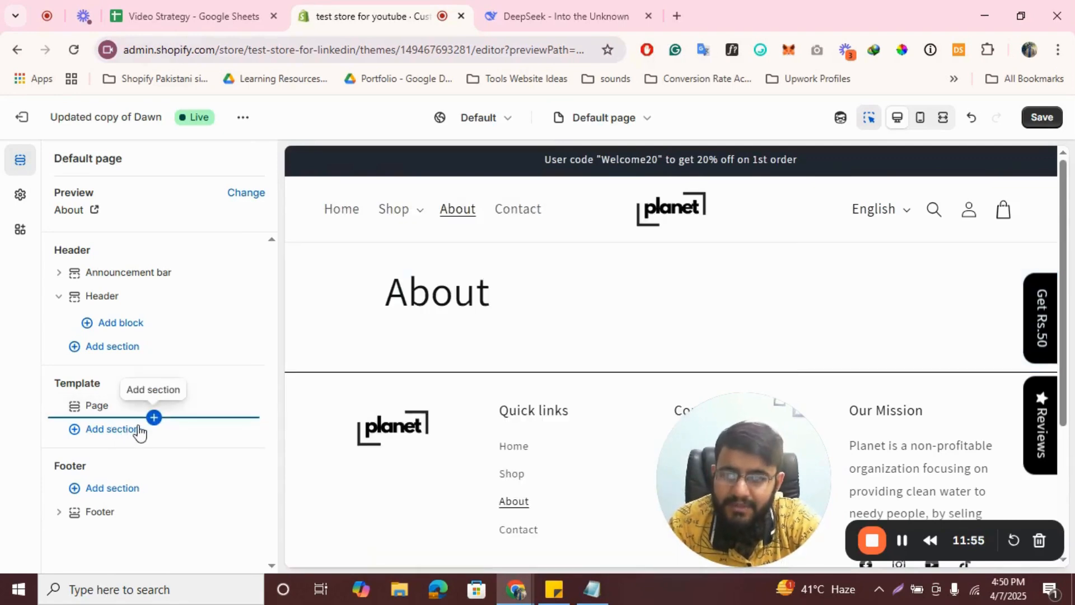
Add an Image with text section to the Default page template from the section picker.
left_click(139, 432)
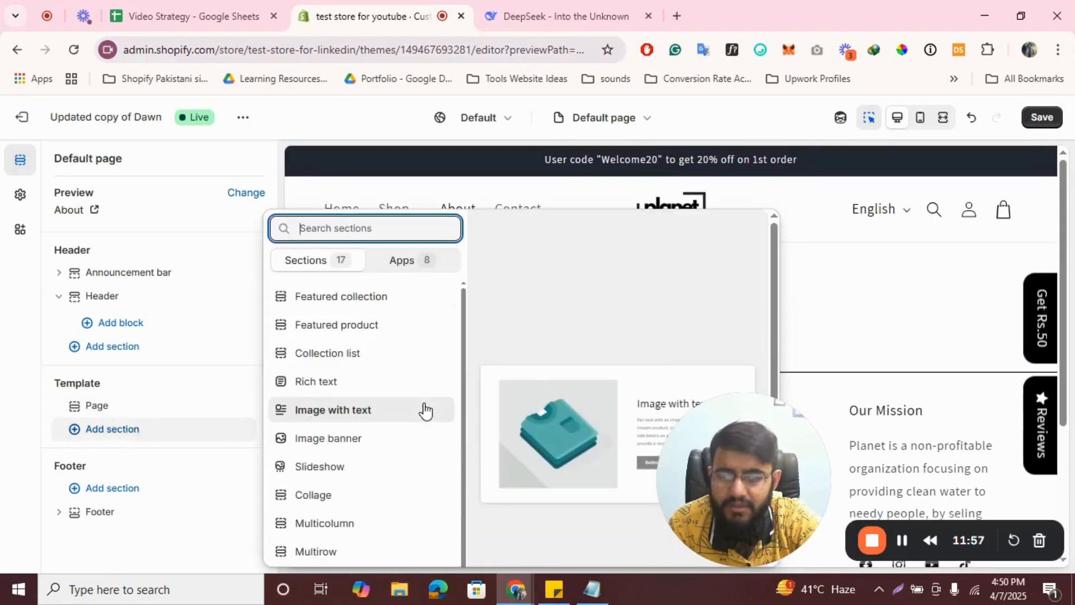
scroll(425, 410, "down", 2)
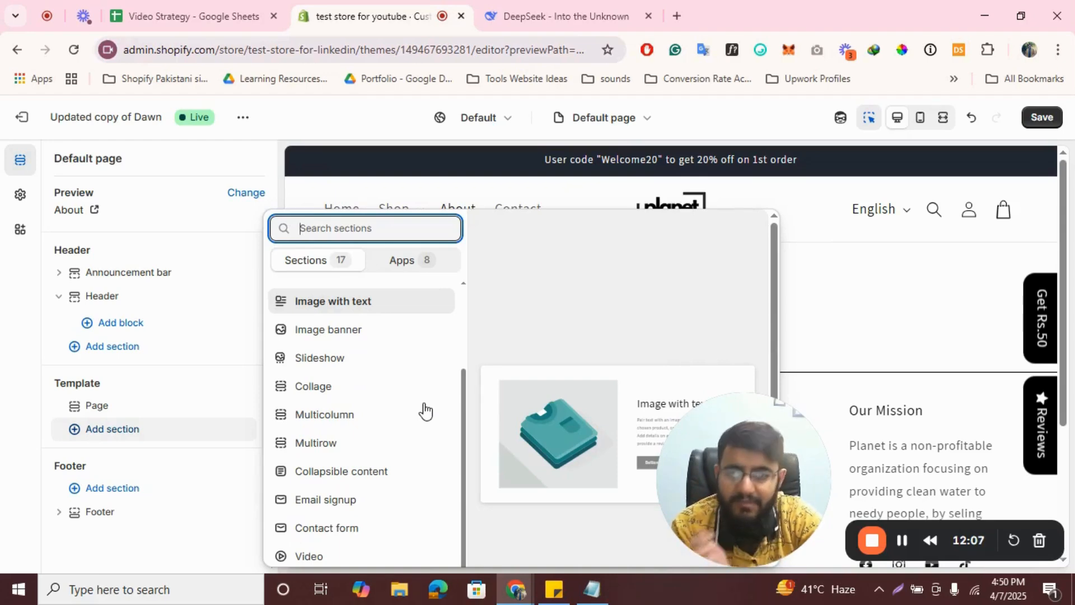
scroll(355, 412, "up", 1)
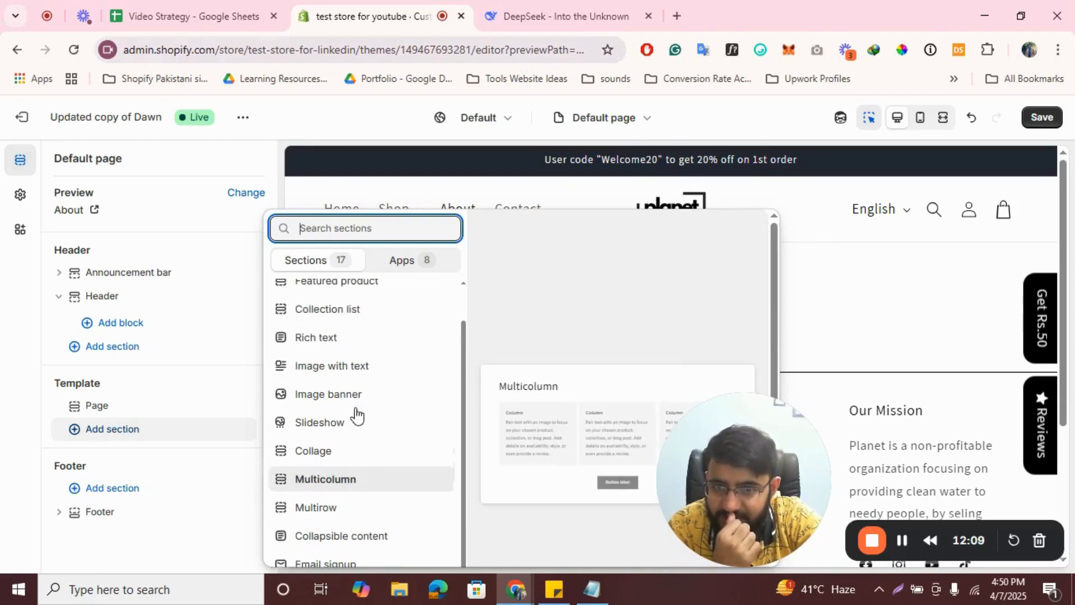
left_click(327, 370)
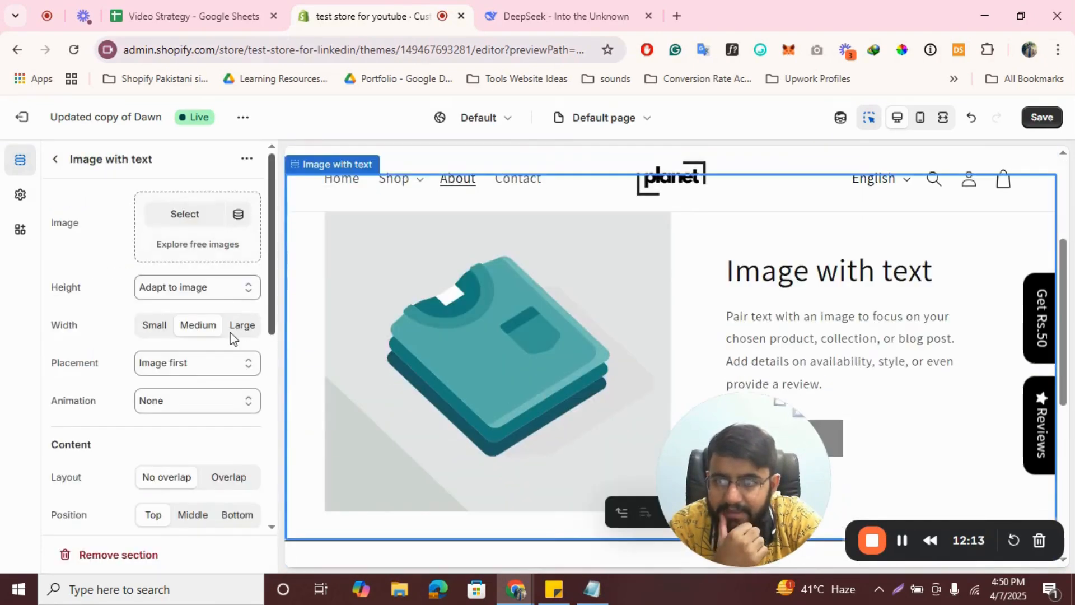
left_click(239, 216)
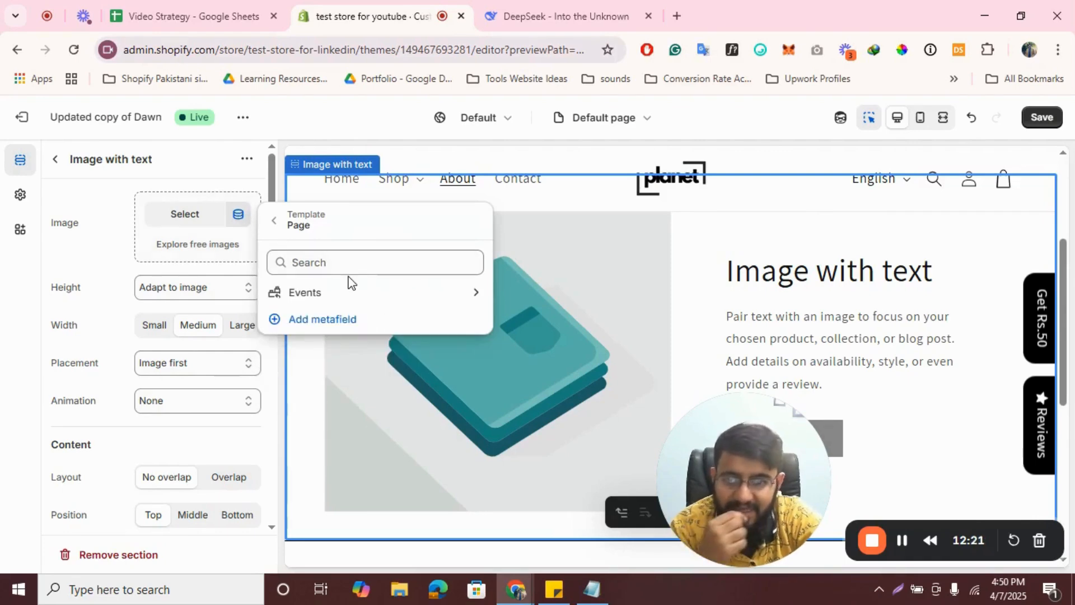
Connect the section image to the Events › Event Image field.
left_click(326, 295)
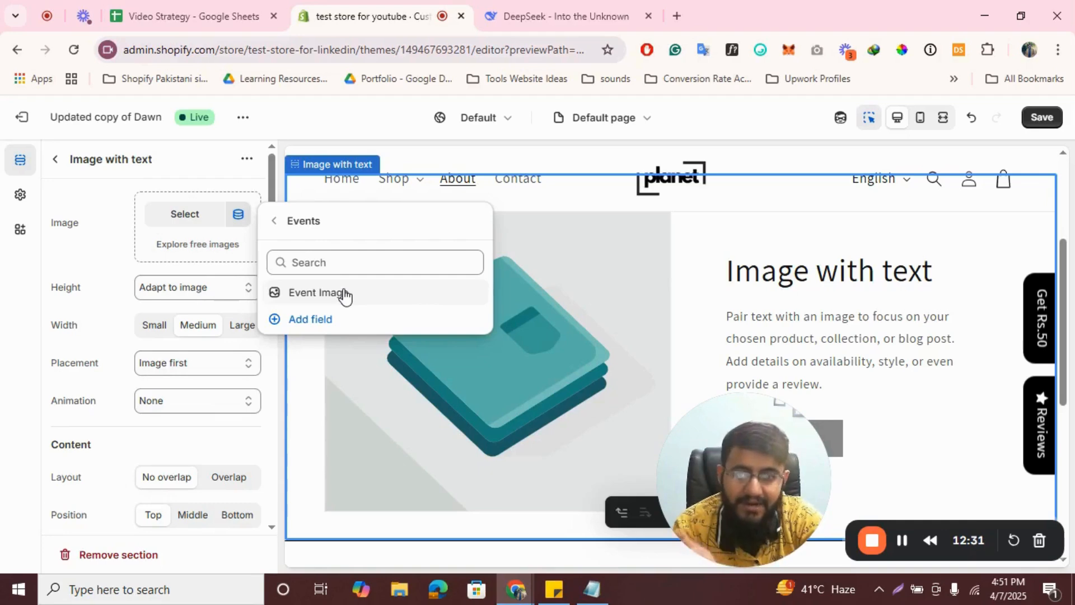
left_click(344, 293)
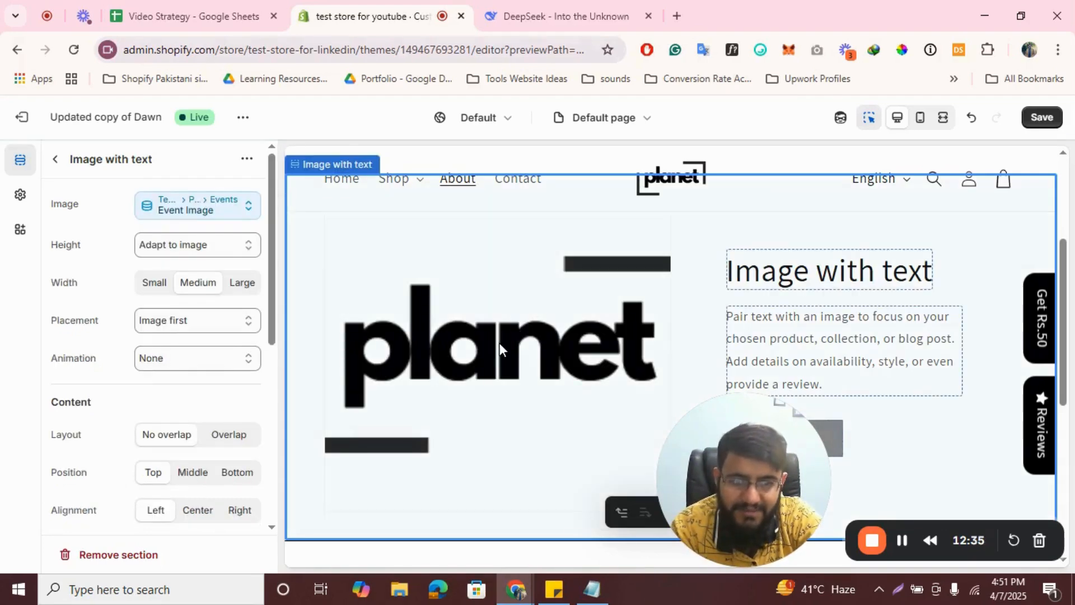
left_click(55, 159)
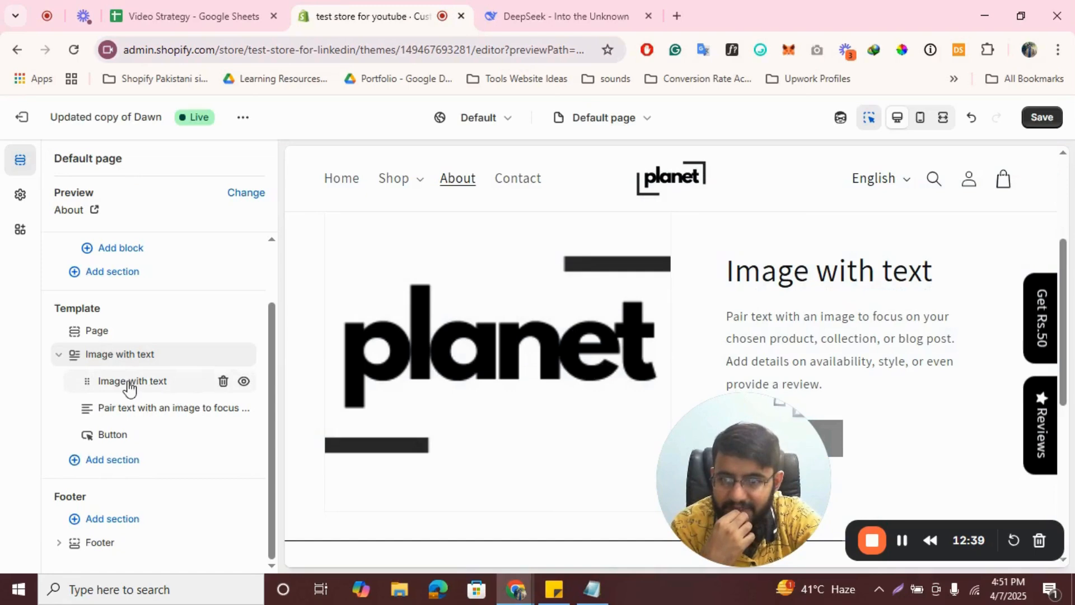
Clear the heading and connect it to Events › Event Tile, showing Midnight Book Fair.
left_click(147, 411)
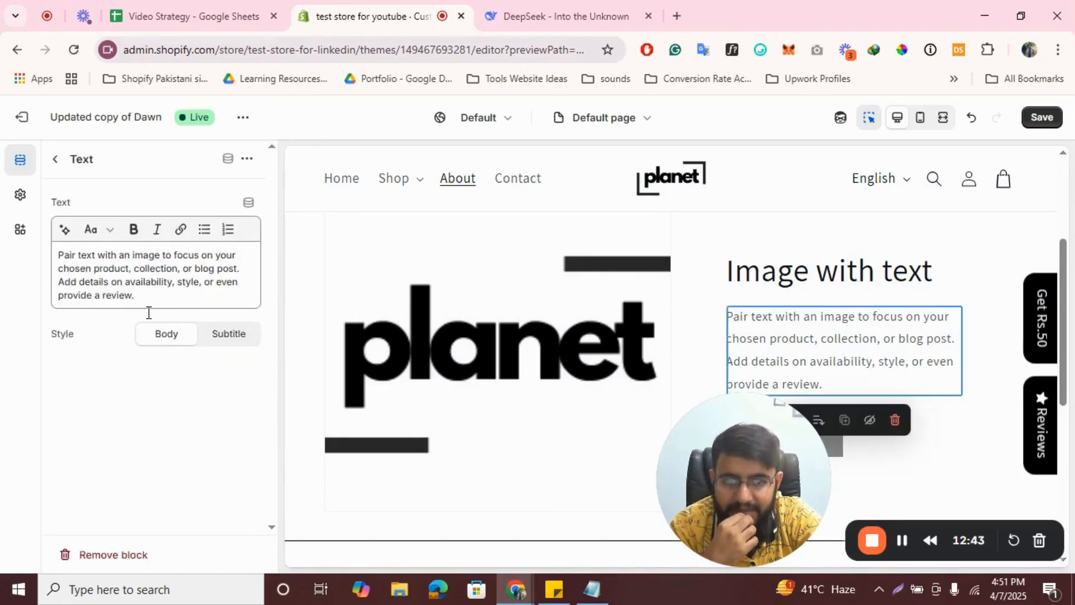
left_click(783, 264)
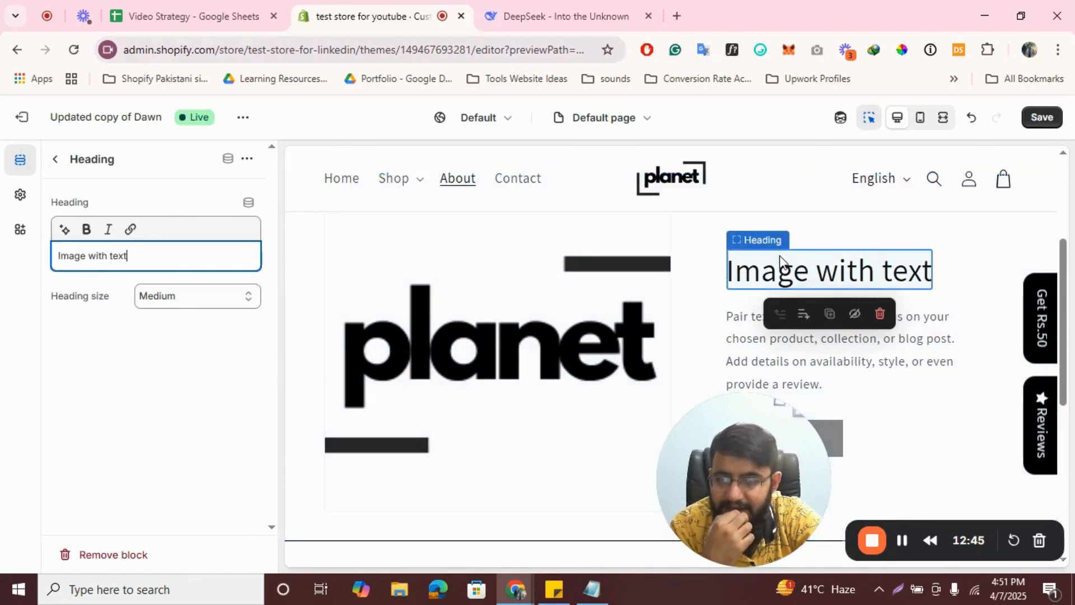
key("ctrl+a")
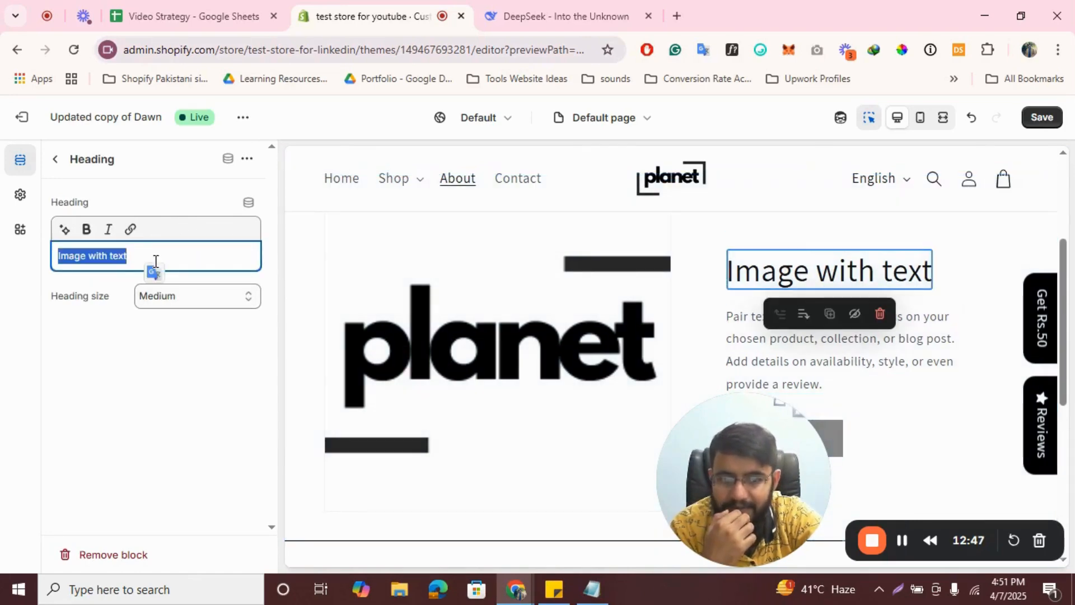
key("BackSpace")
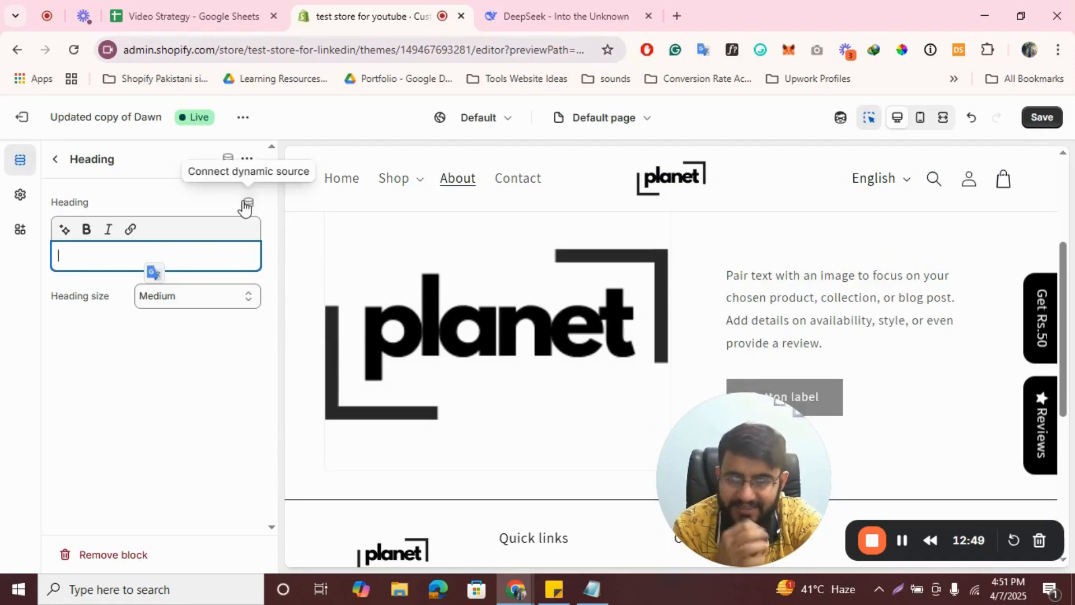
left_click(247, 204)
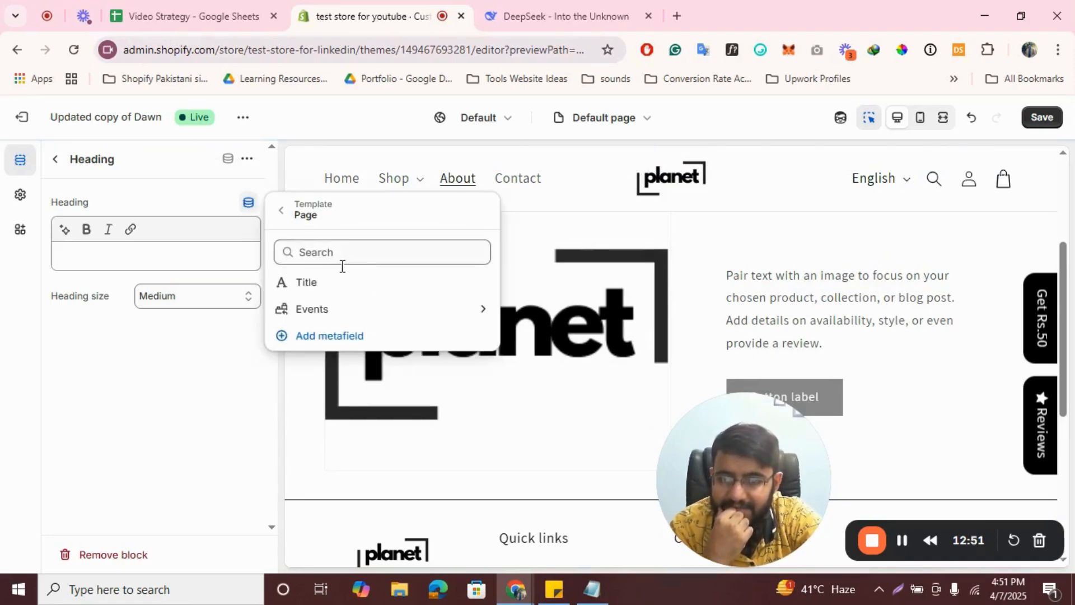
left_click(312, 311)
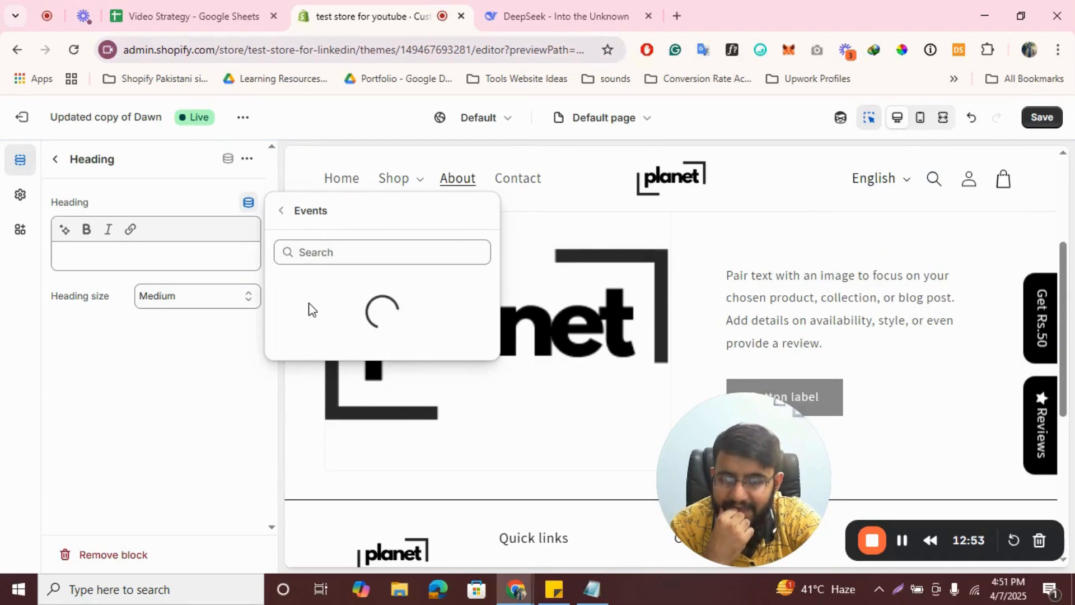
left_click(325, 311)
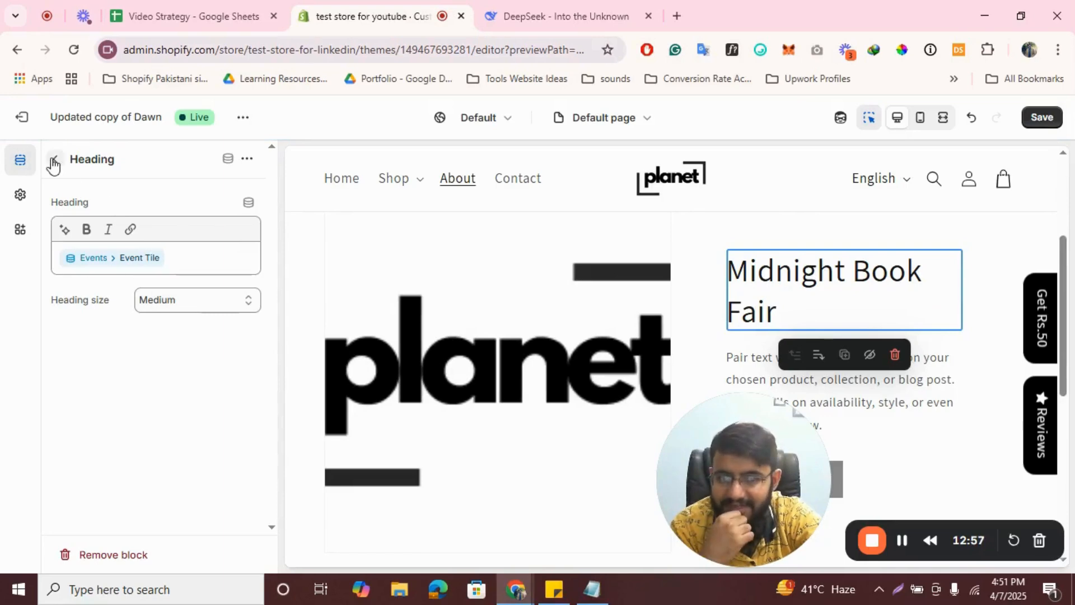
left_click(55, 159)
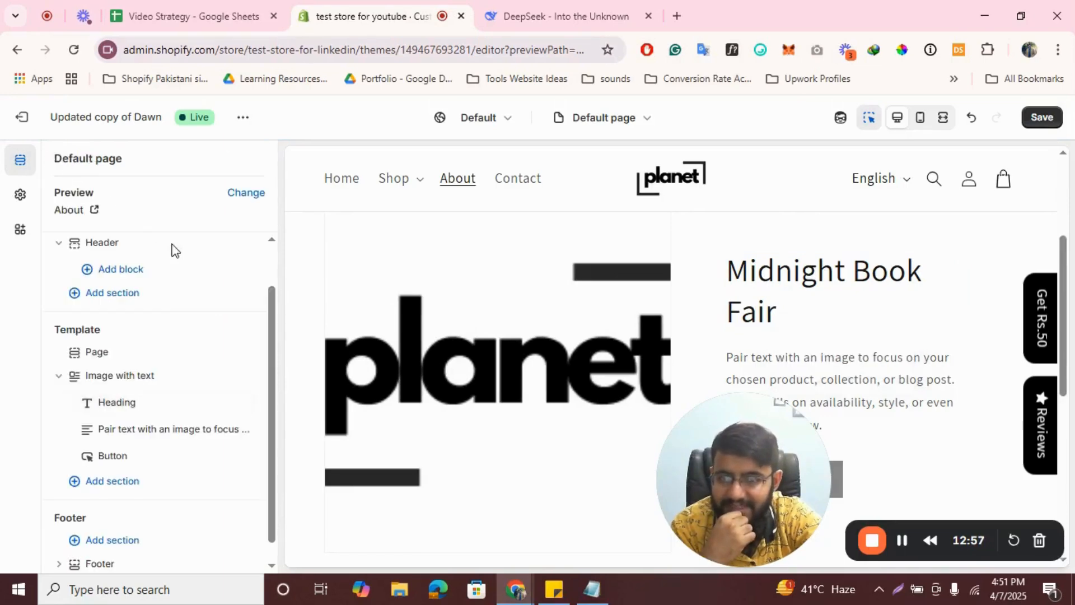
left_click(132, 432)
Replace the placeholder paragraph with the Events › Event Description dynamic source.
double_click(168, 285)
key("ctrl+a")
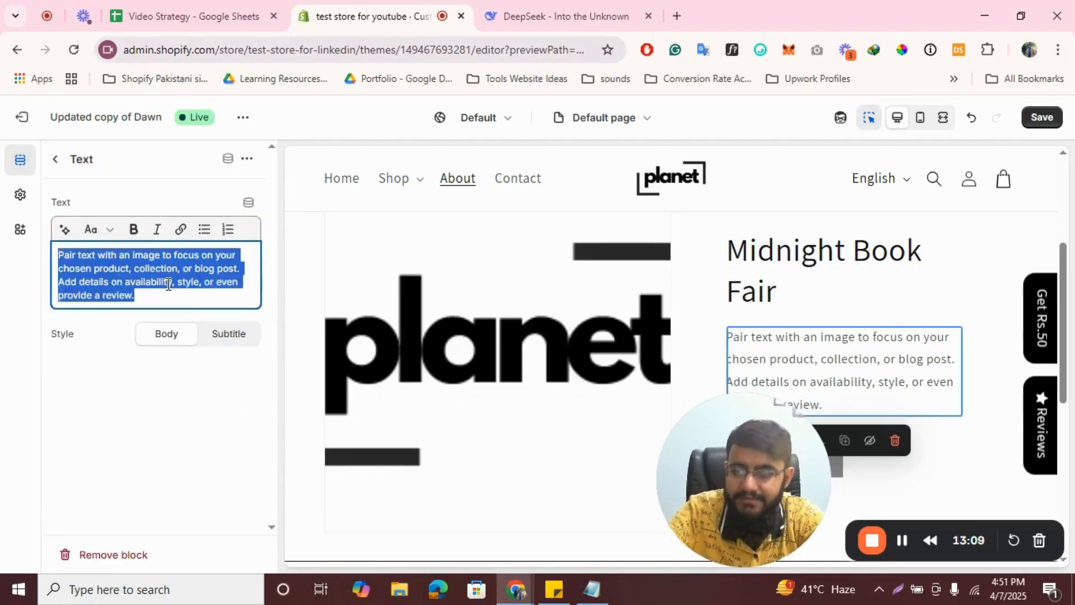
key("BackSpace")
left_click(248, 203)
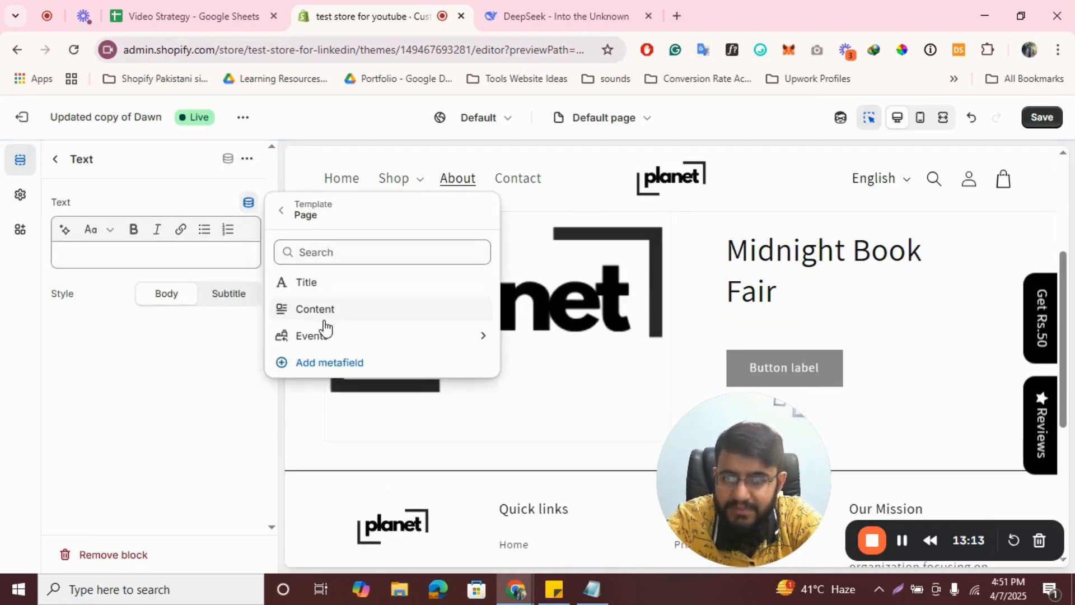
left_click(322, 337)
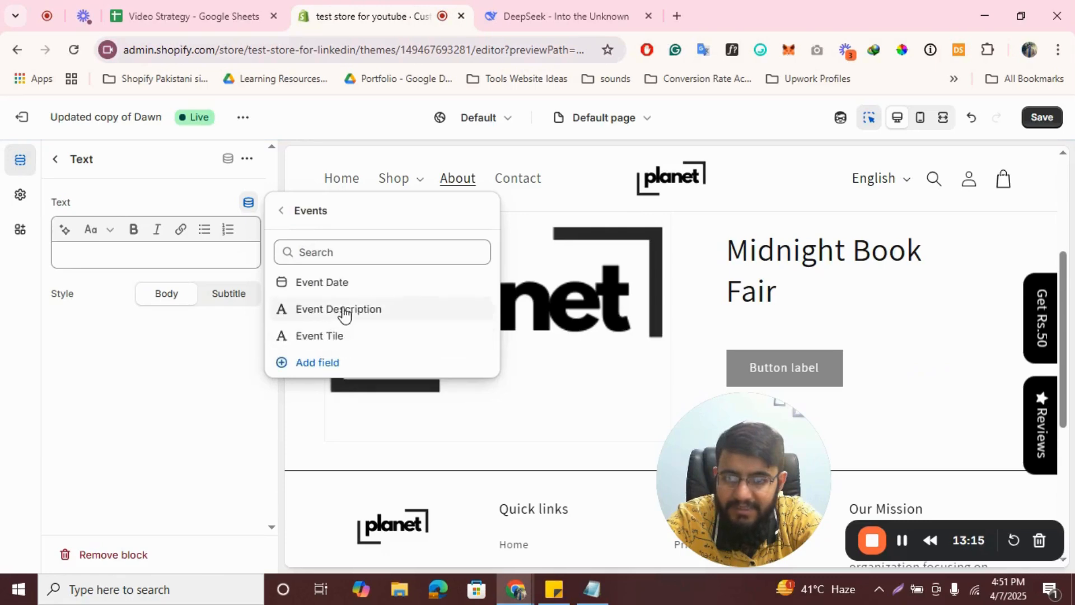
left_click(343, 308)
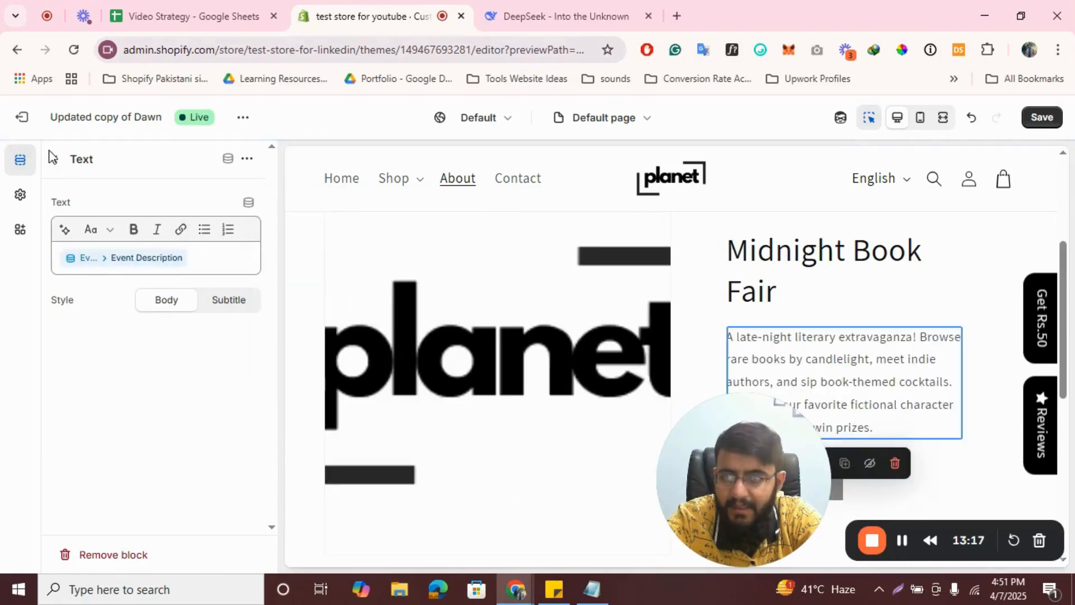
left_click(56, 162)
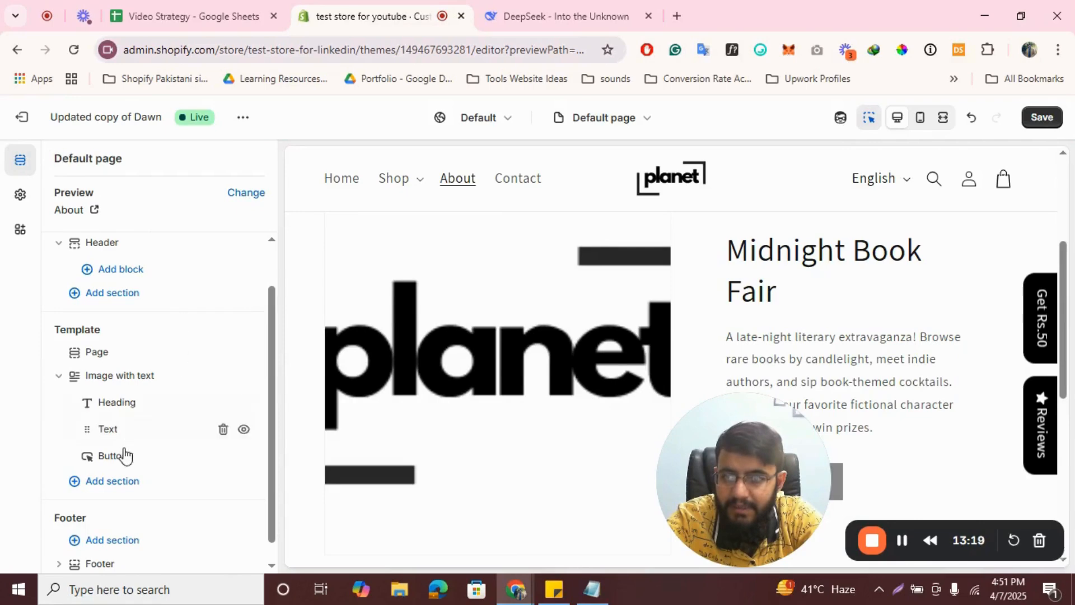
Relabel the button 'Event Link' and connect its link to Events › Event URL.
left_click(114, 457)
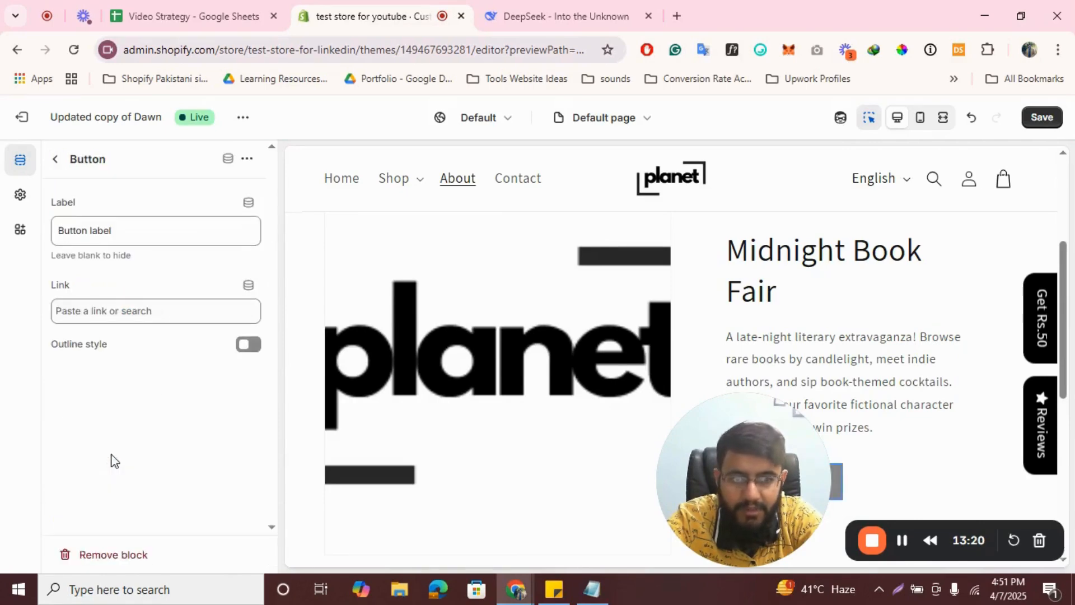
triple_click(123, 228)
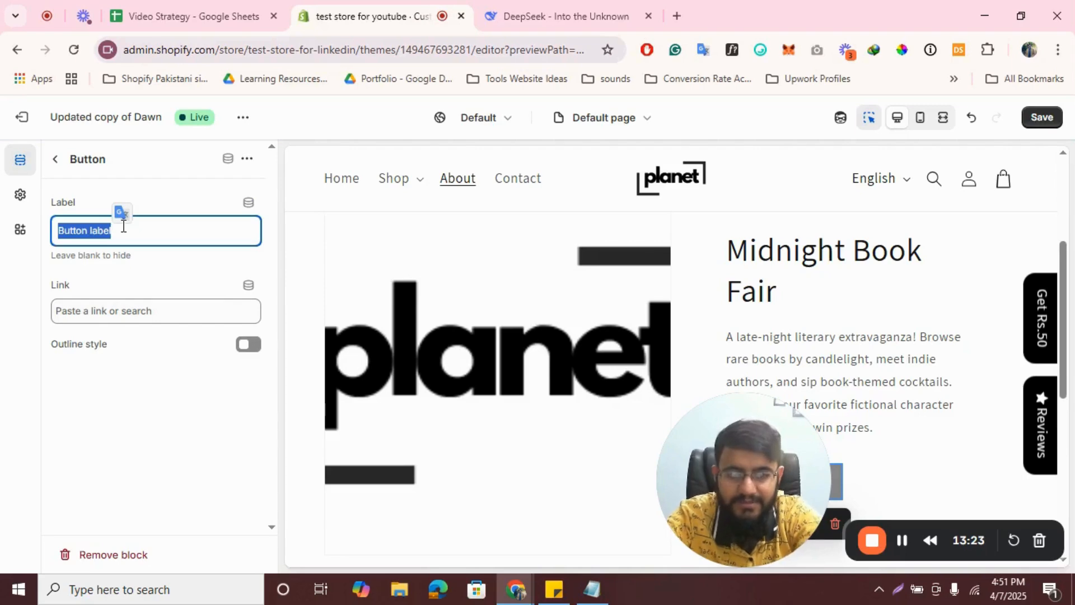
type("Ev")
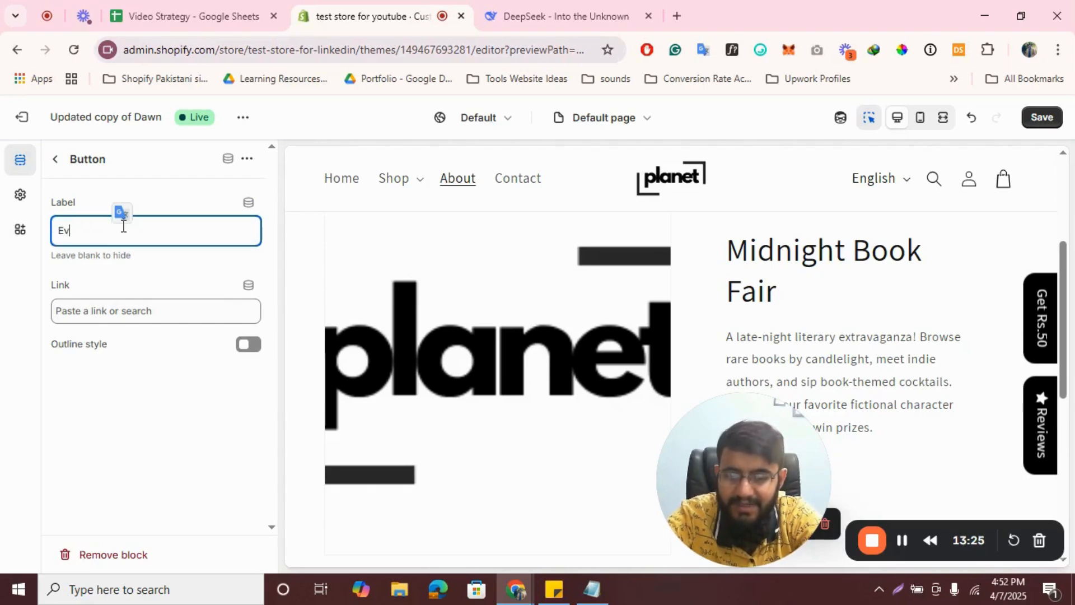
type("ent Link")
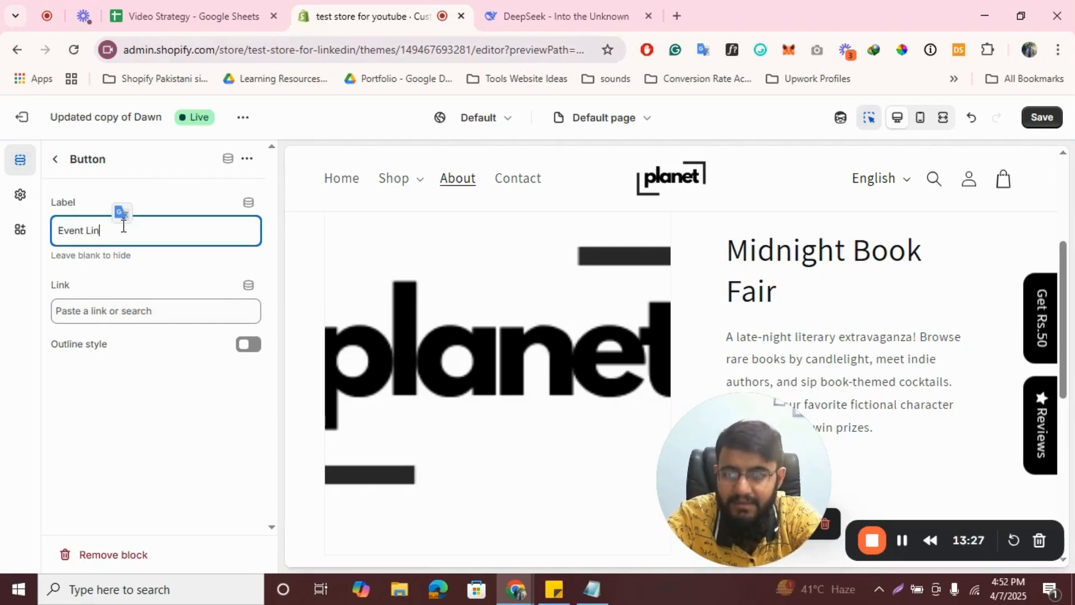
left_click(250, 287)
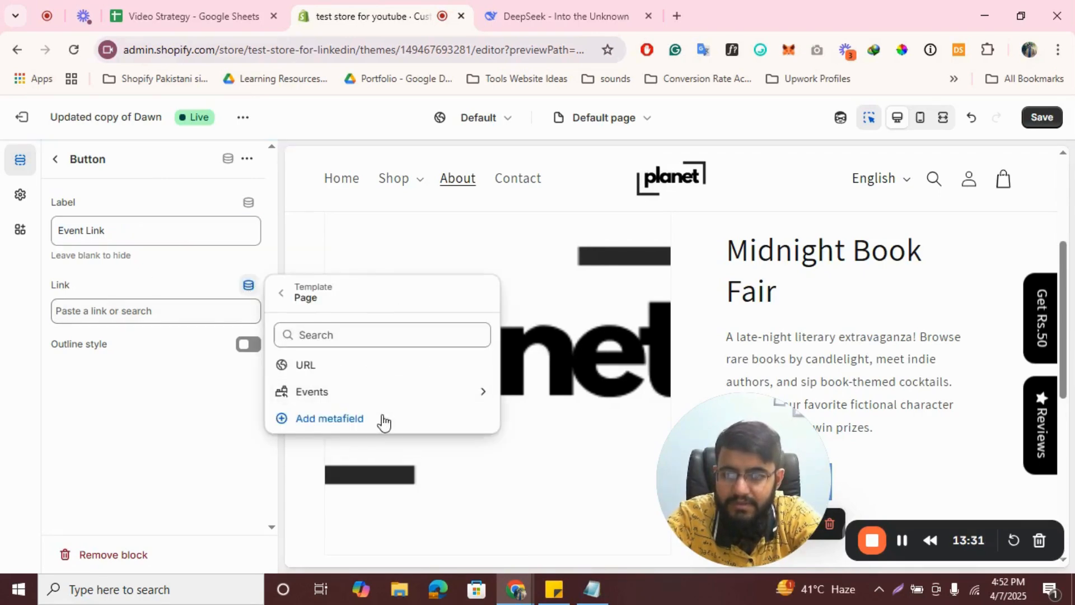
left_click(317, 395)
left_click(336, 371)
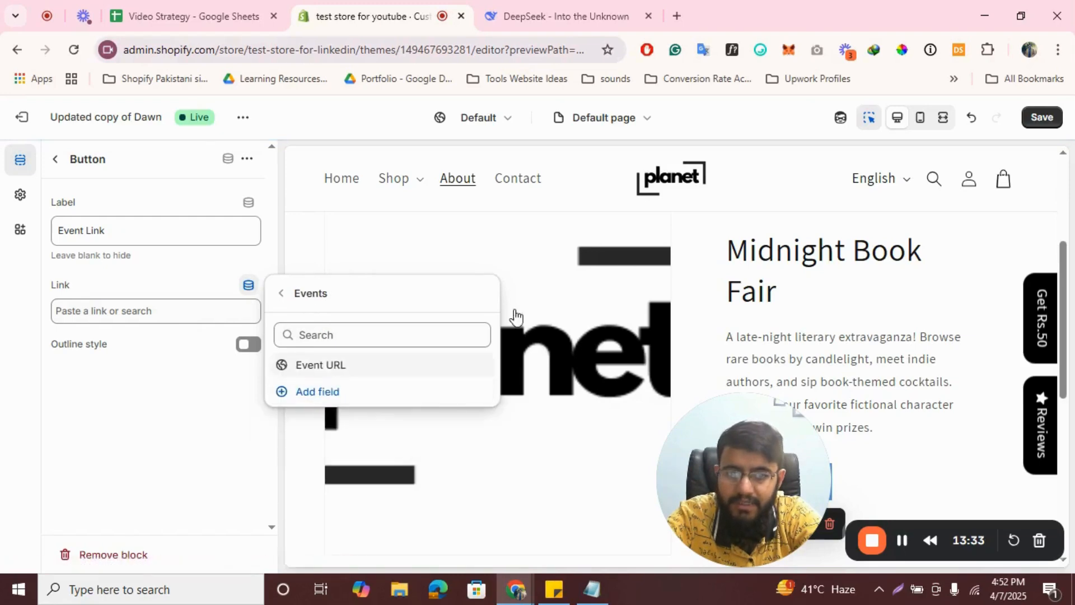
scroll(790, 273, "up", 5)
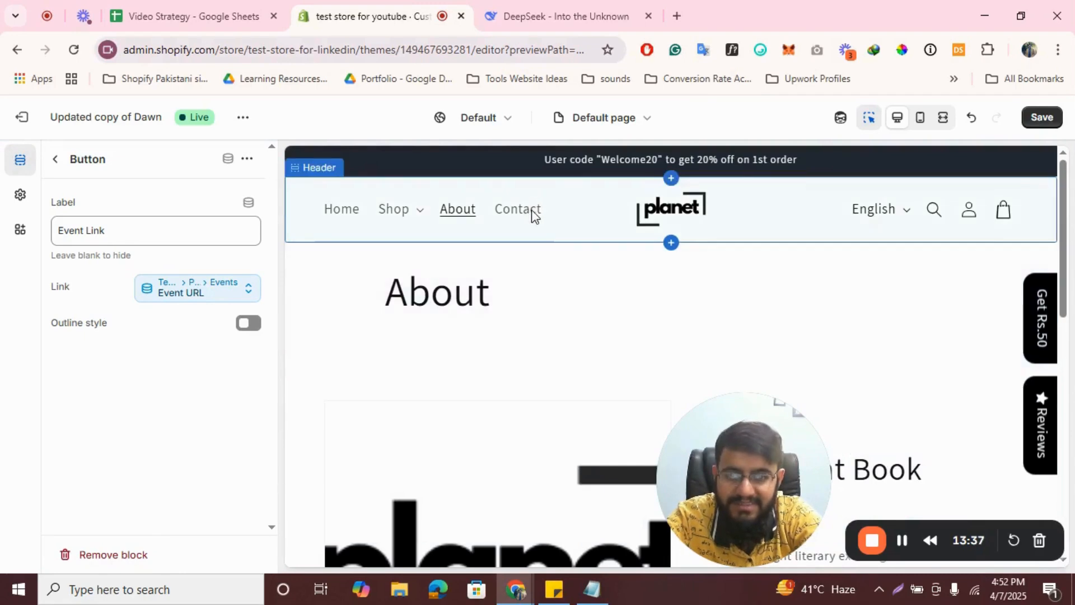
Load the Contact page template and add an Image with text section to it.
left_click(518, 218)
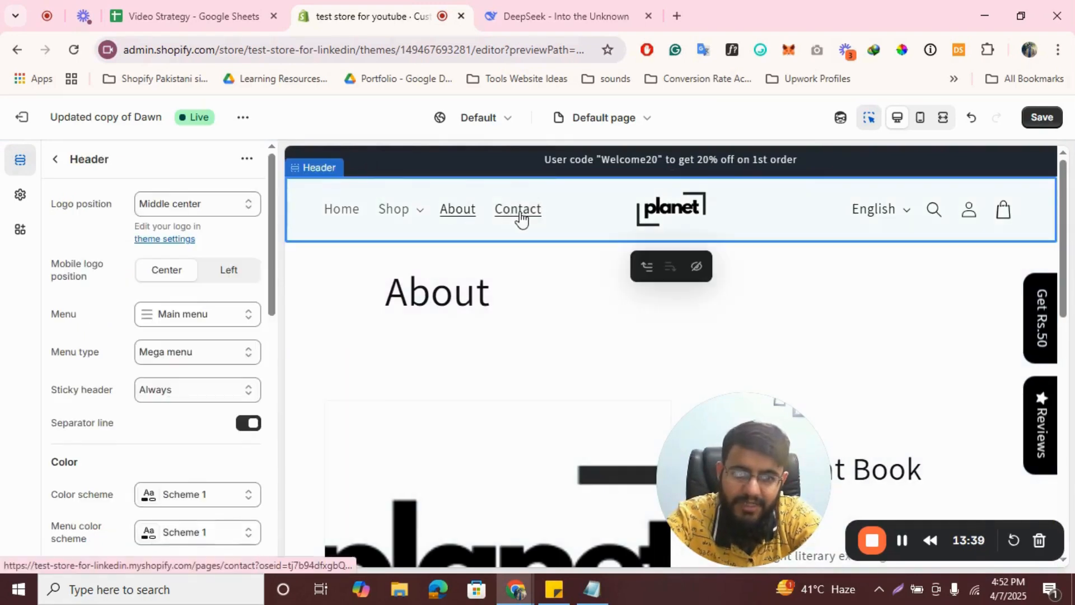
left_click(520, 215)
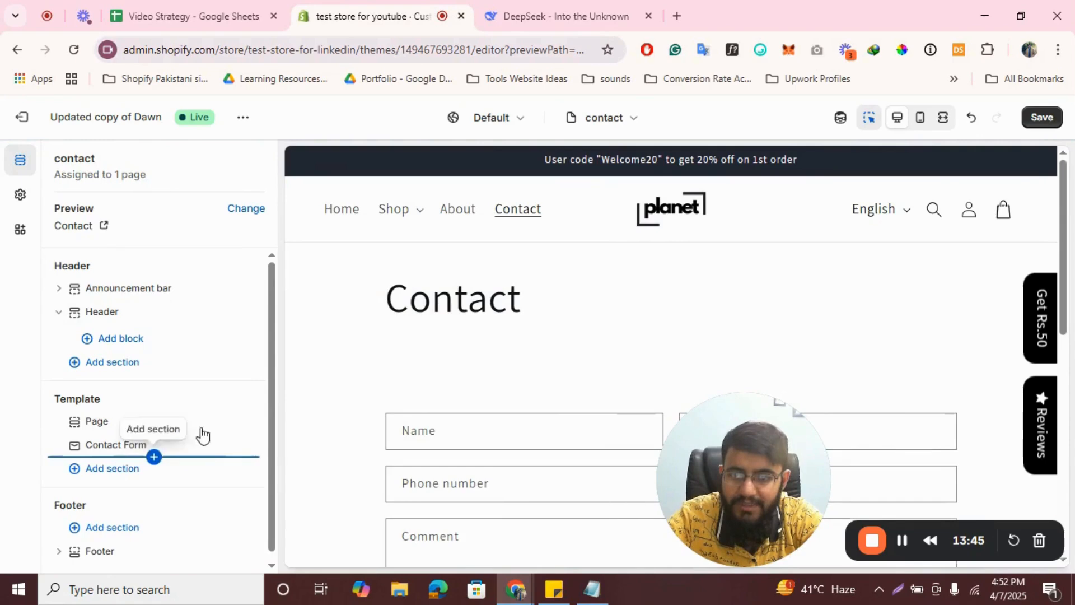
left_click(119, 468)
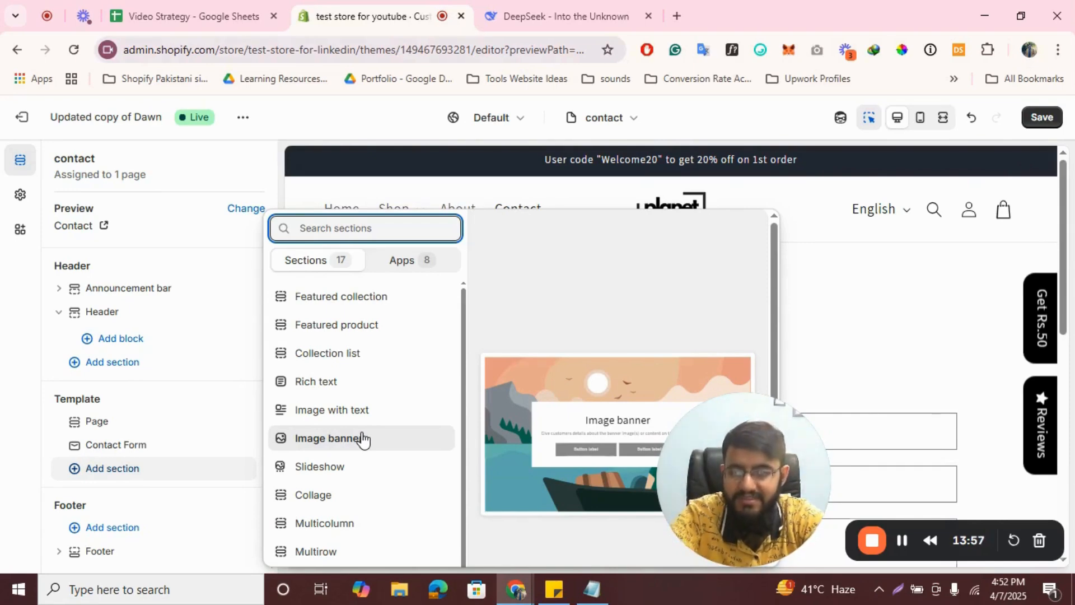
left_click(338, 412)
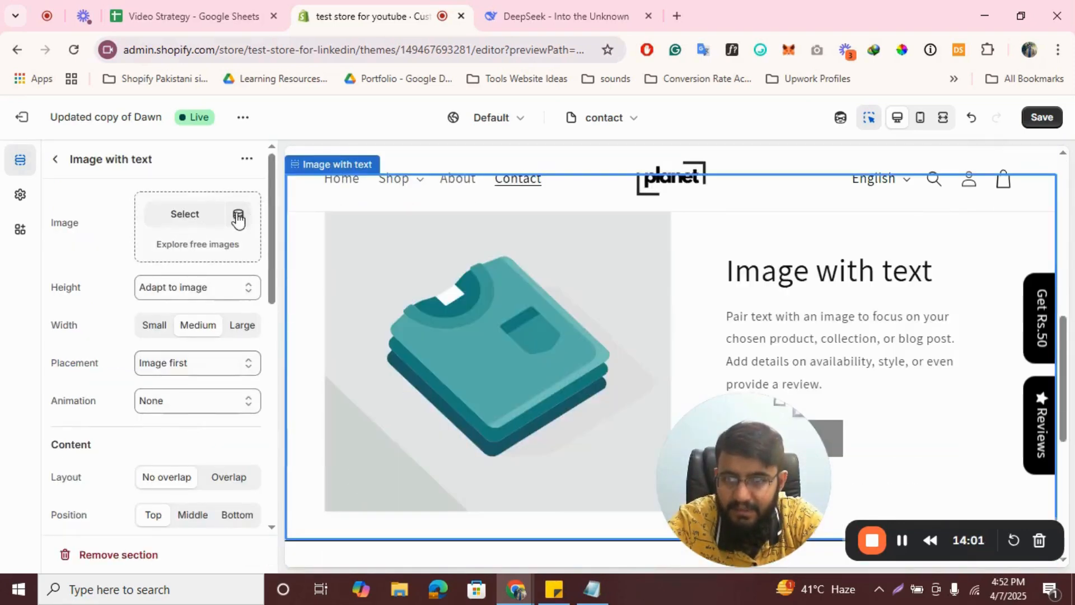
Connect the Contact section image to the Events › Event Image field.
left_click(238, 217)
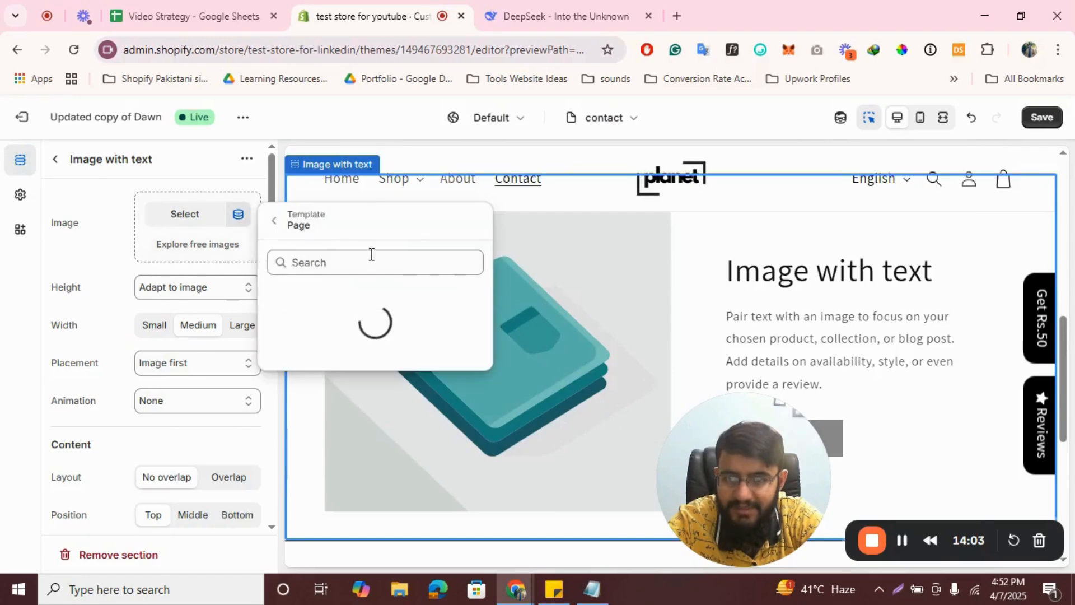
left_click(320, 292)
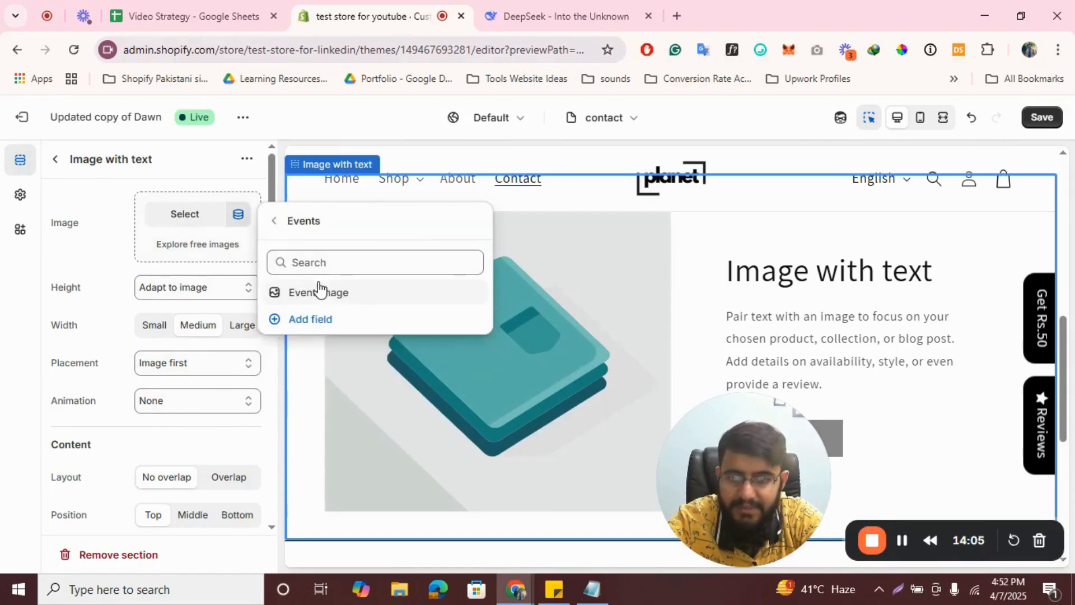
left_click(338, 294)
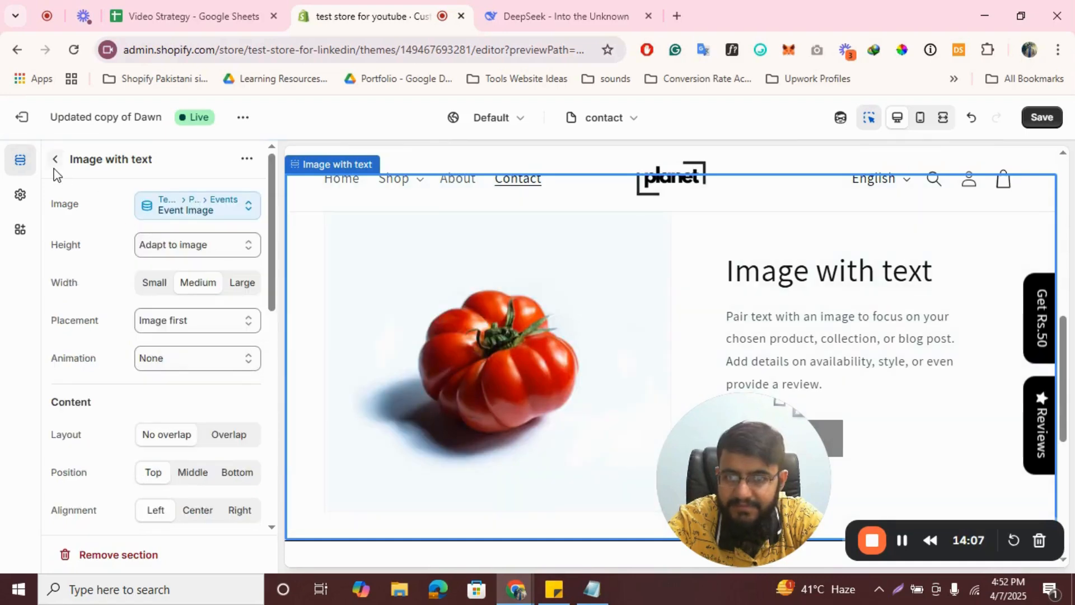
left_click(55, 161)
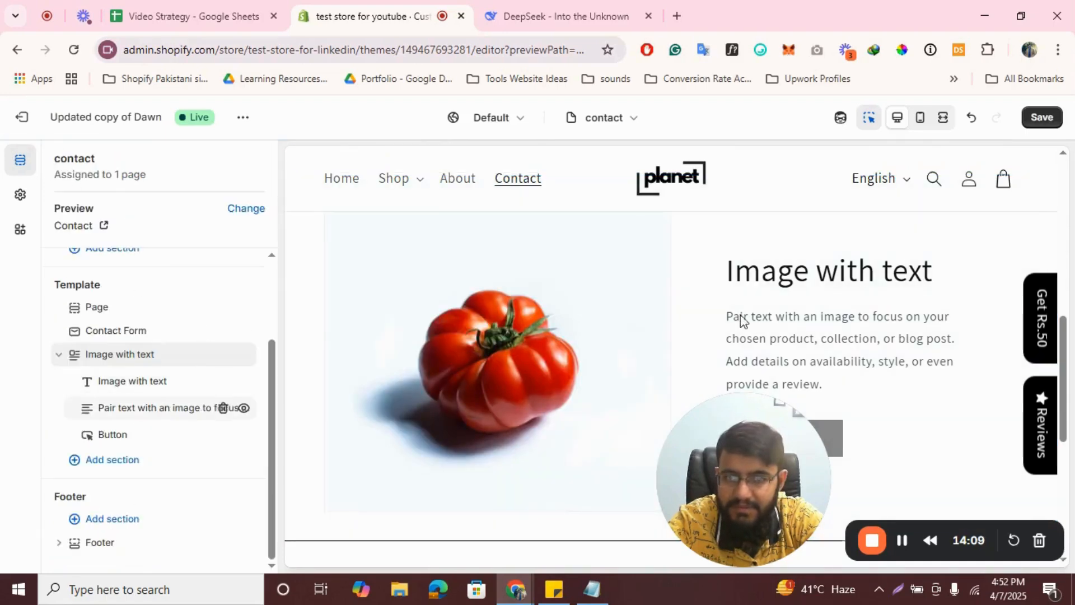
Clear the heading and connect it to Events › Event Tile.
left_click(855, 273)
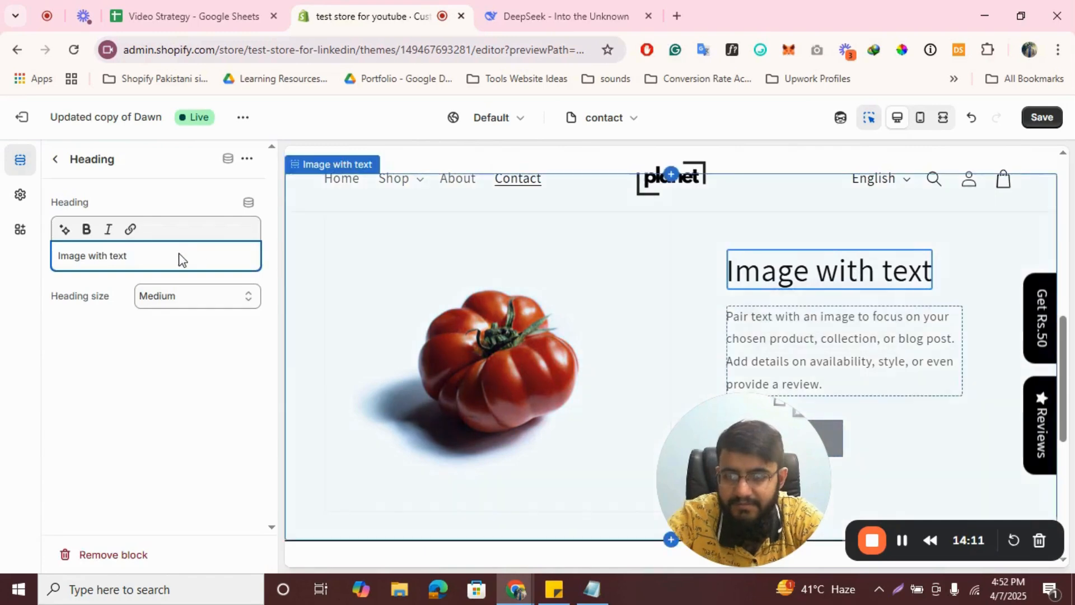
key("BackSpace")
key("BackSpace")
key("BackSpace")
key("BackSpace")
key("BackSpace")
key("BackSpace")
key("BackSpace")
key("BackSpace")
key("BackSpace")
key("BackSpace")
key("BackSpace")
key("BackSpace")
key("BackSpace")
key("BackSpace")
key("BackSpace")
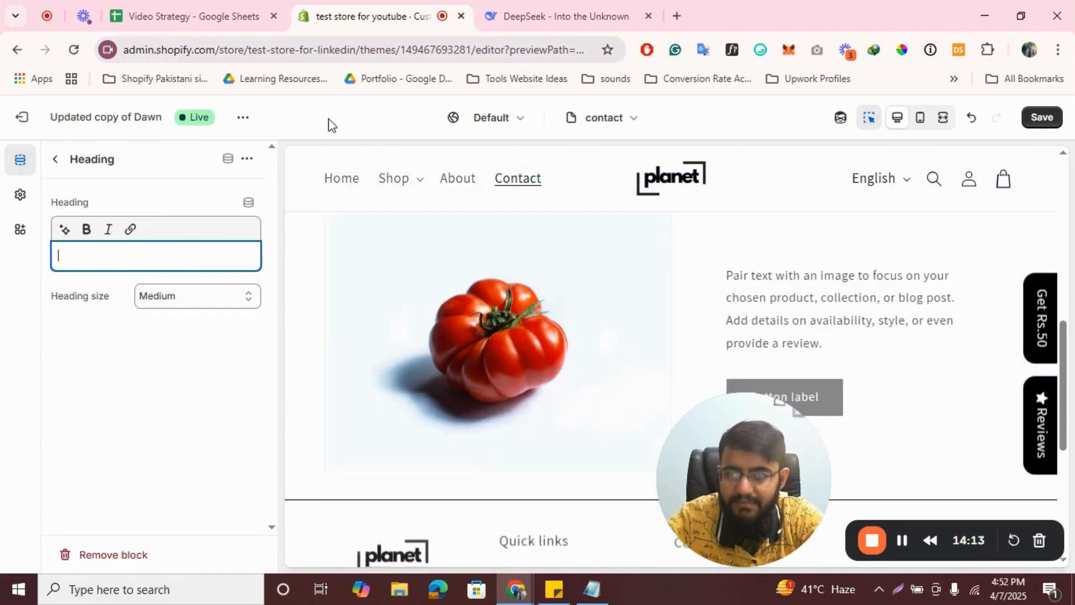
left_click(248, 202)
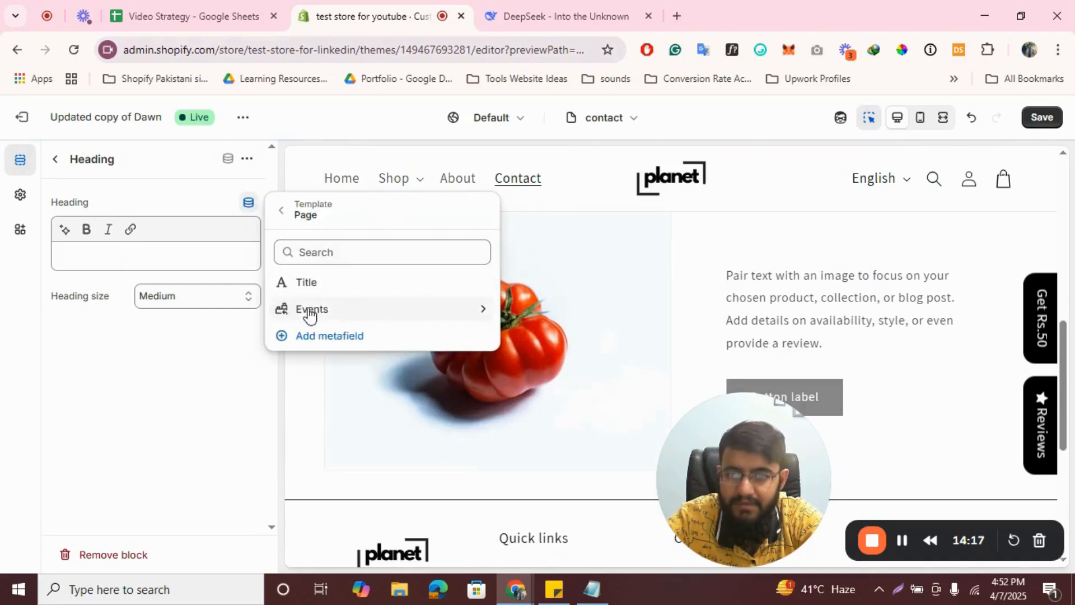
left_click(307, 311)
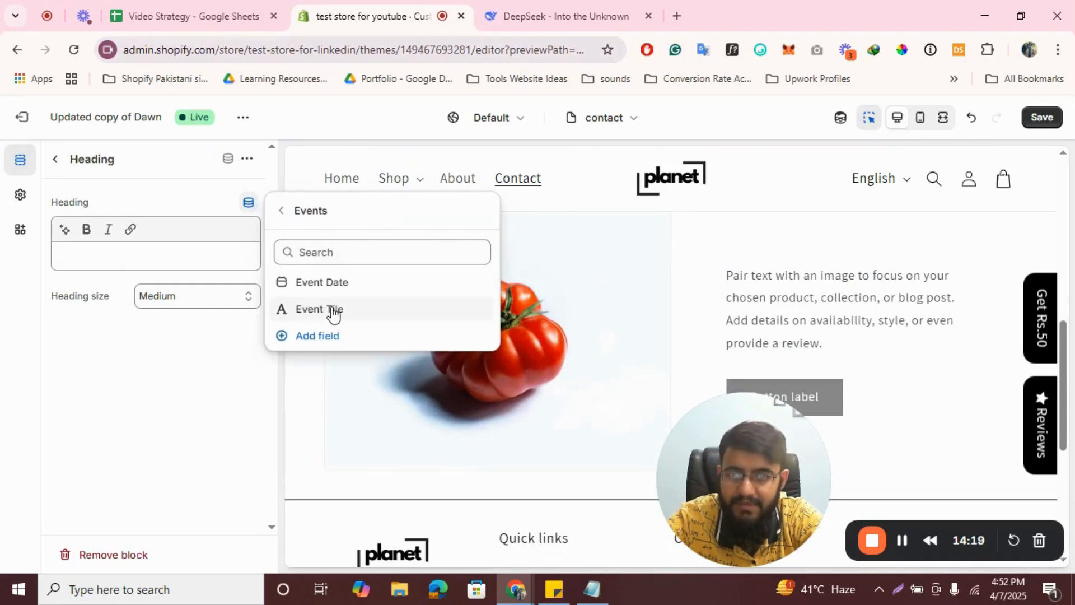
left_click(334, 311)
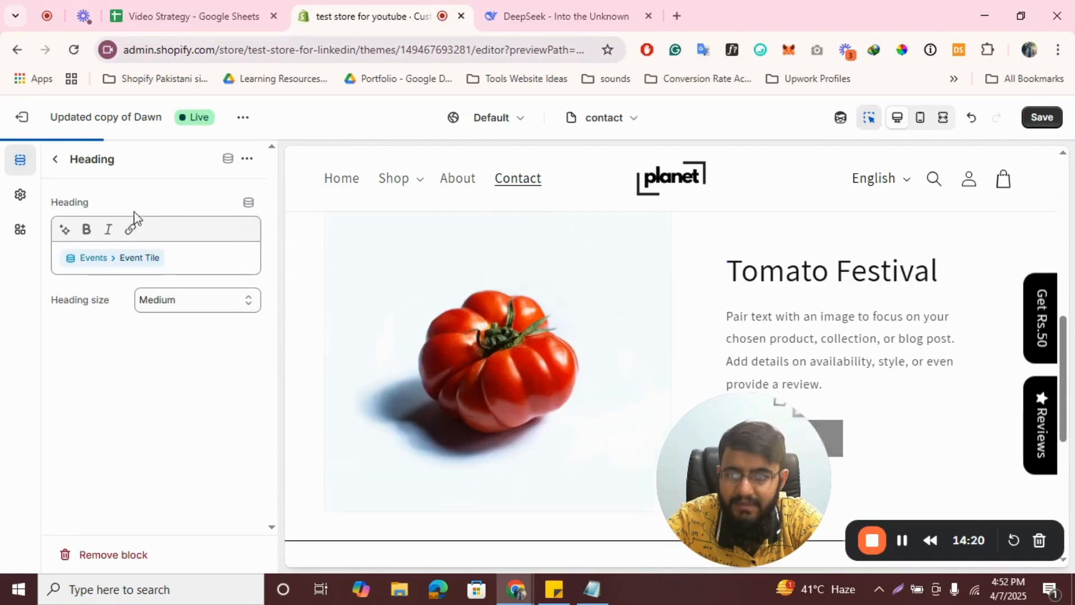
left_click(54, 159)
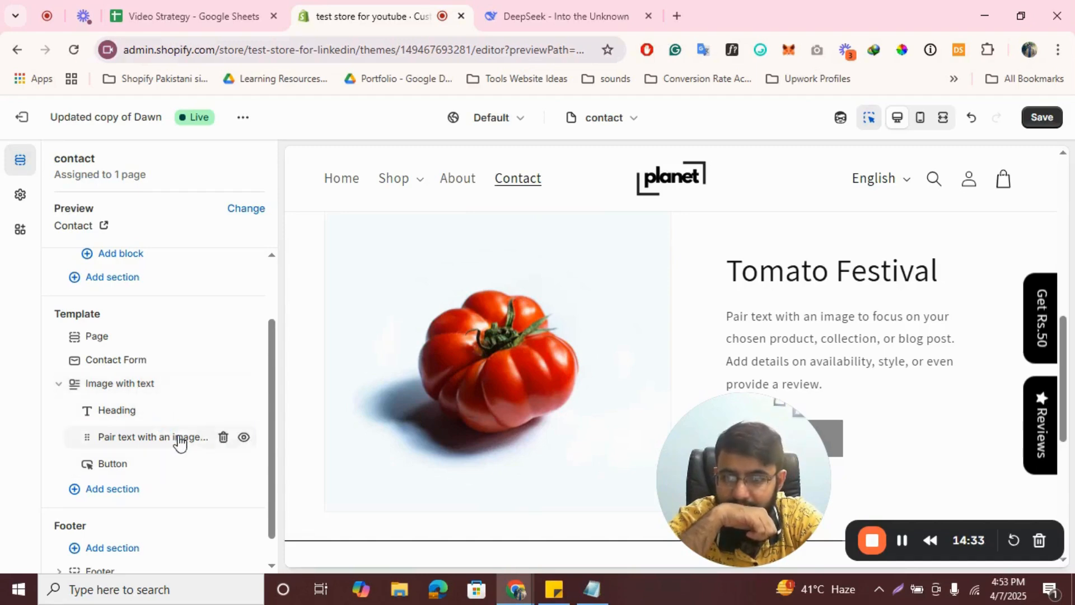
Replace the placeholder paragraph with the Events › Event Description dynamic source.
left_click(175, 439)
triple_click(182, 273)
key("BackSpace")
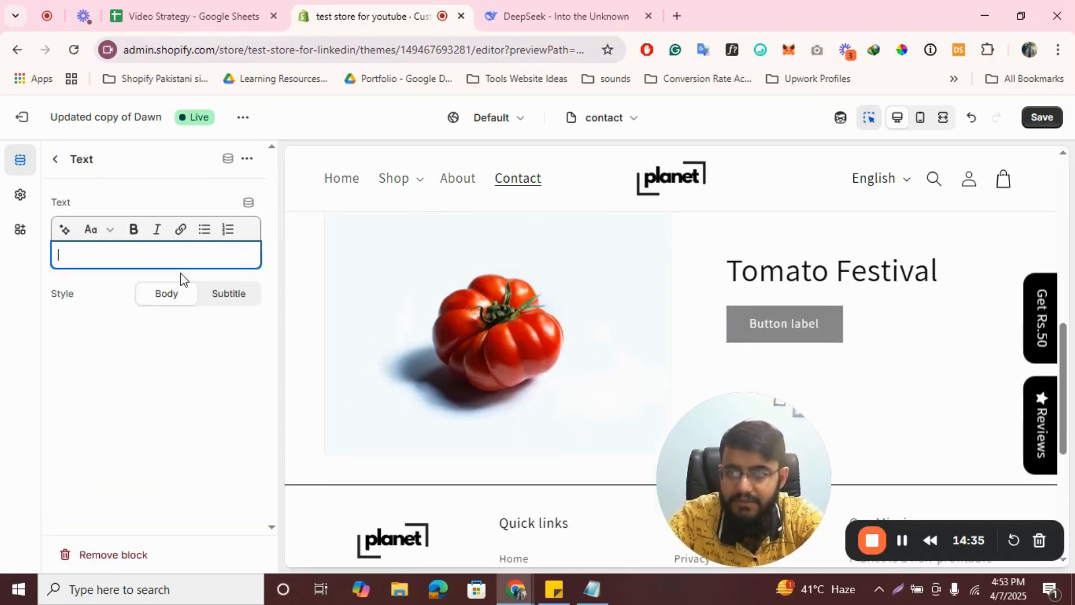
left_click(248, 203)
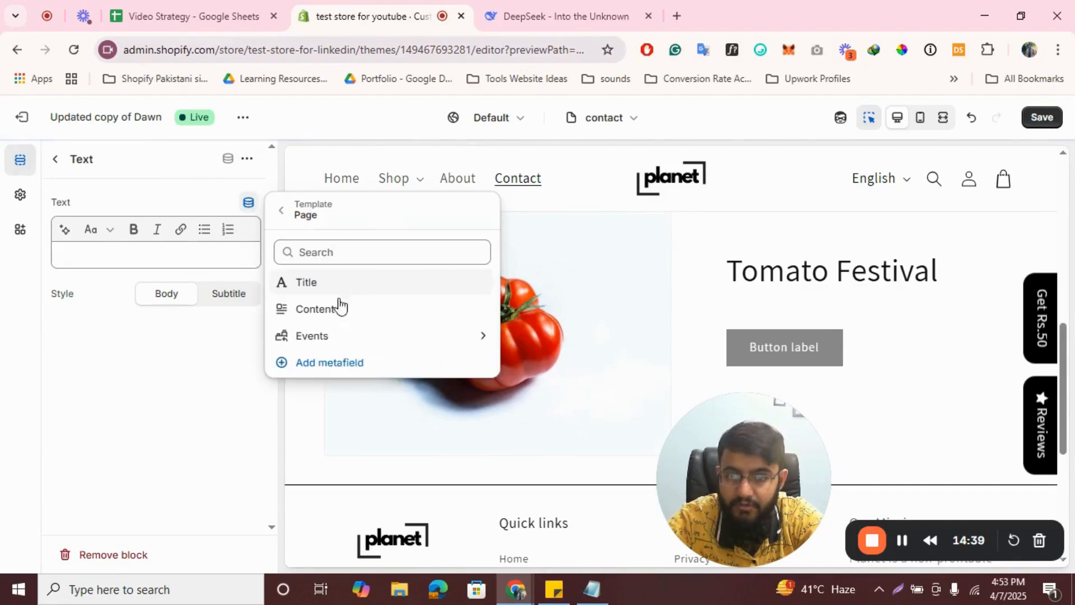
left_click(315, 336)
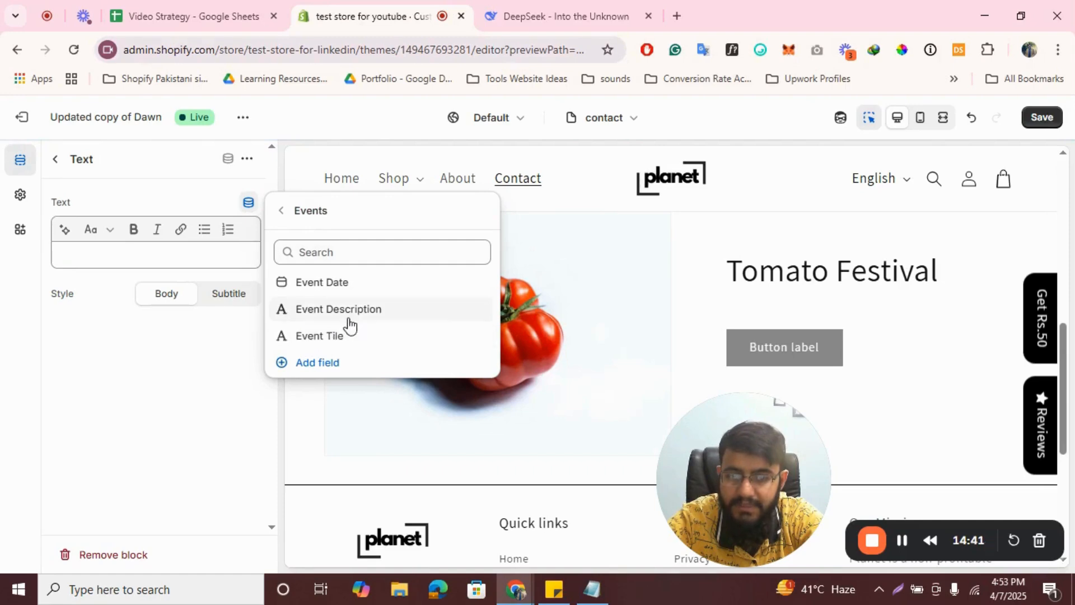
left_click(353, 311)
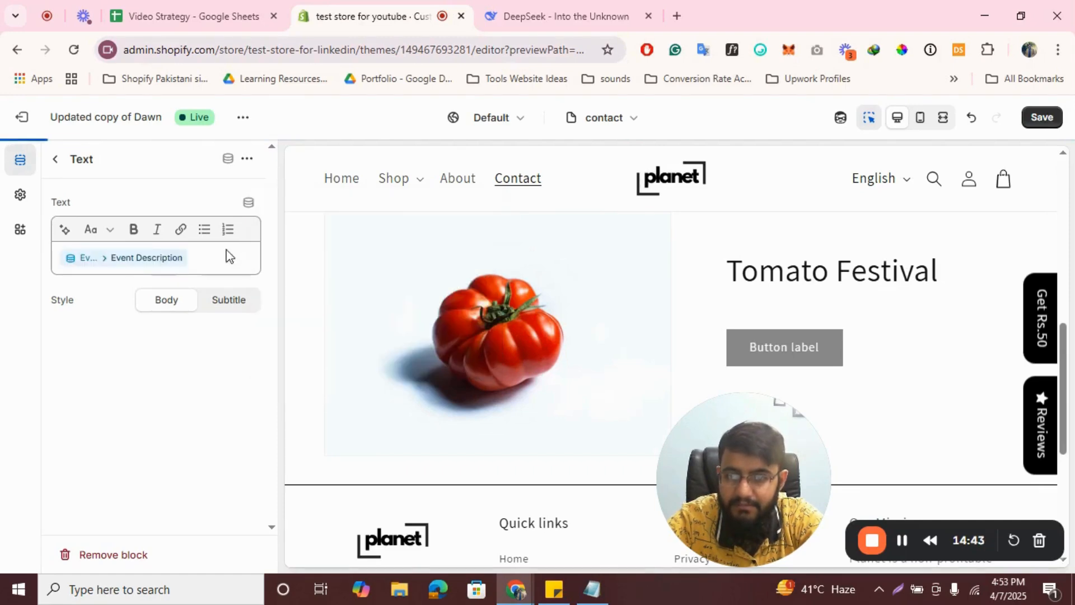
left_click(55, 159)
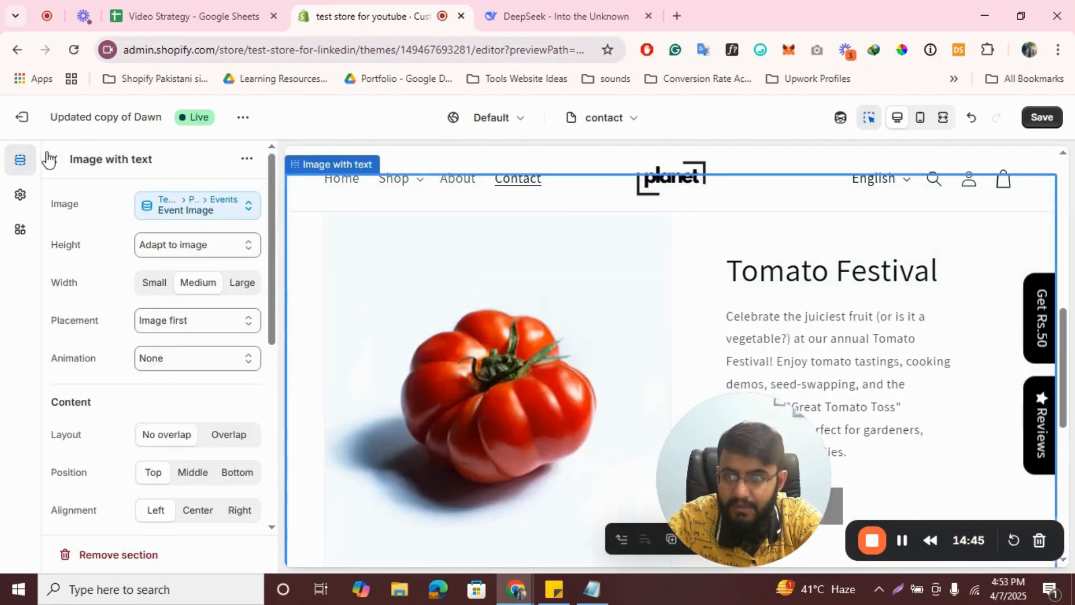
double_click(53, 160)
scroll(647, 387, "down", 2)
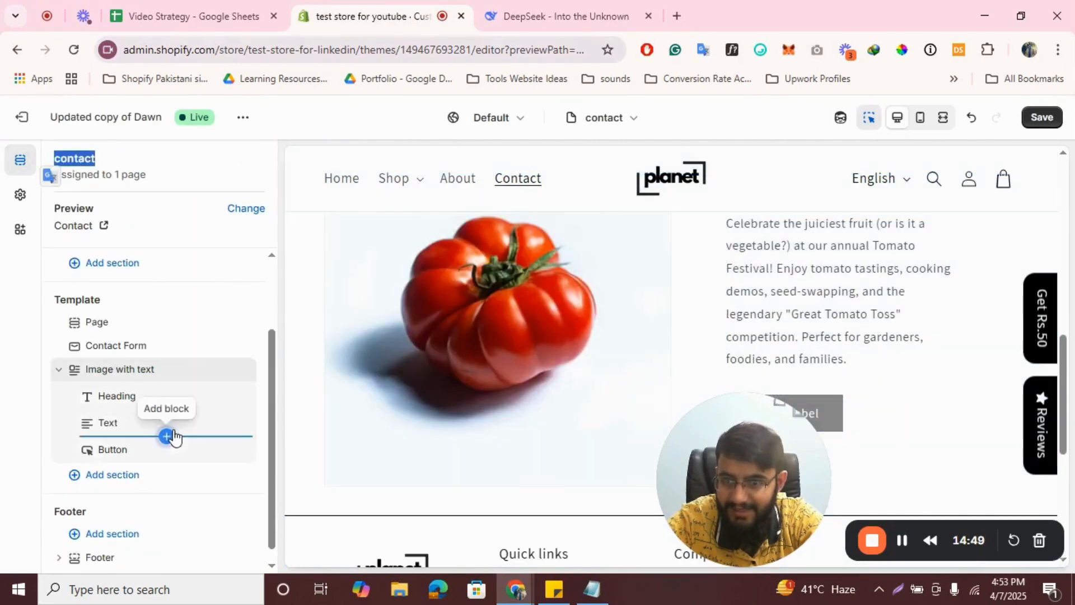
Insert a Caption block between the Text and Button blocks and clear its placeholder text.
left_click(166, 437)
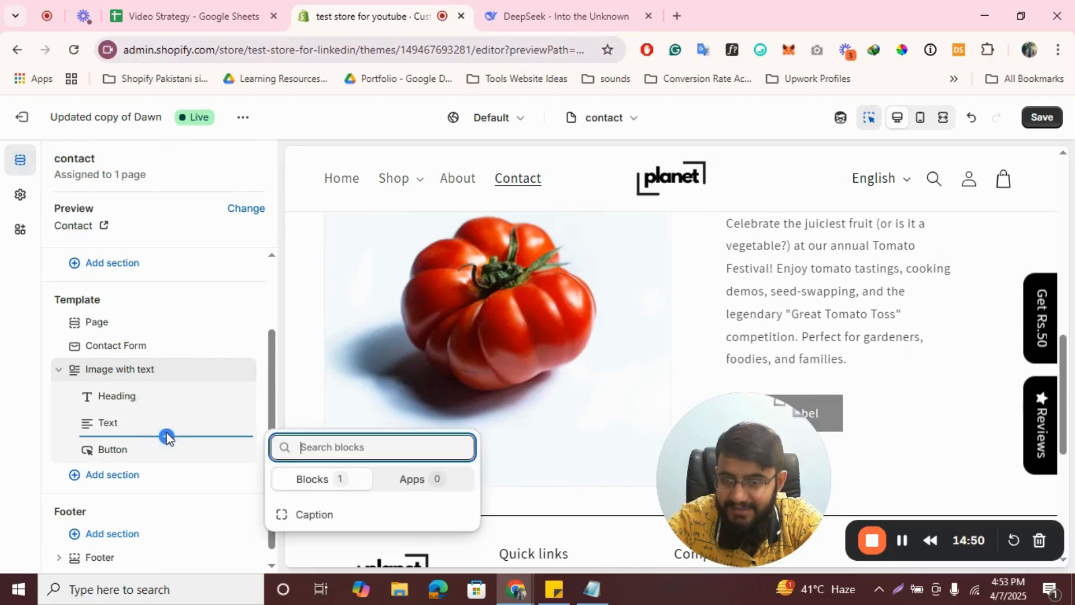
left_click(321, 512)
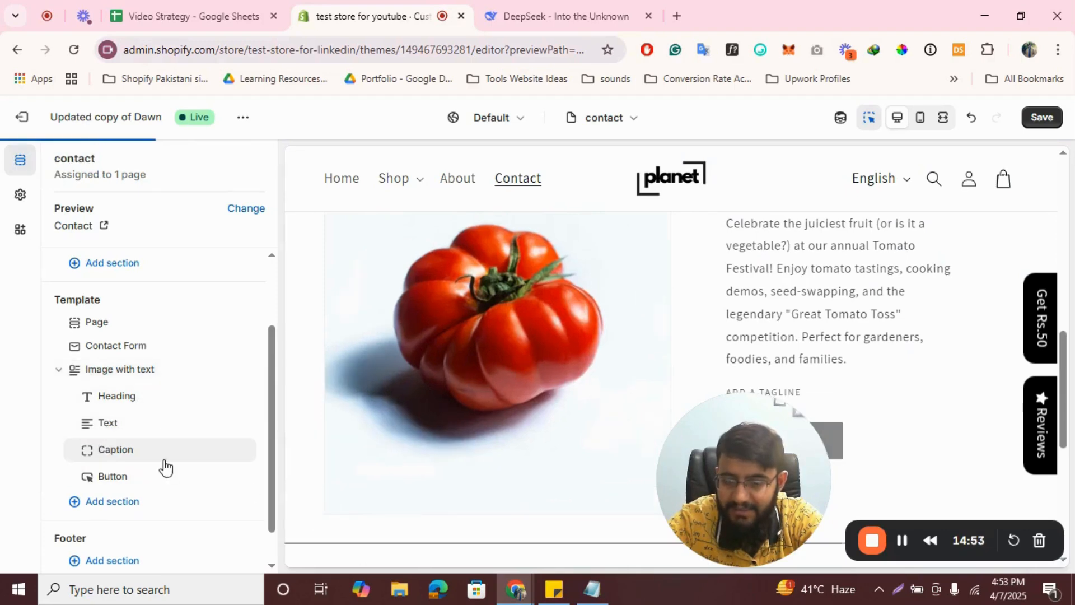
left_click(114, 451)
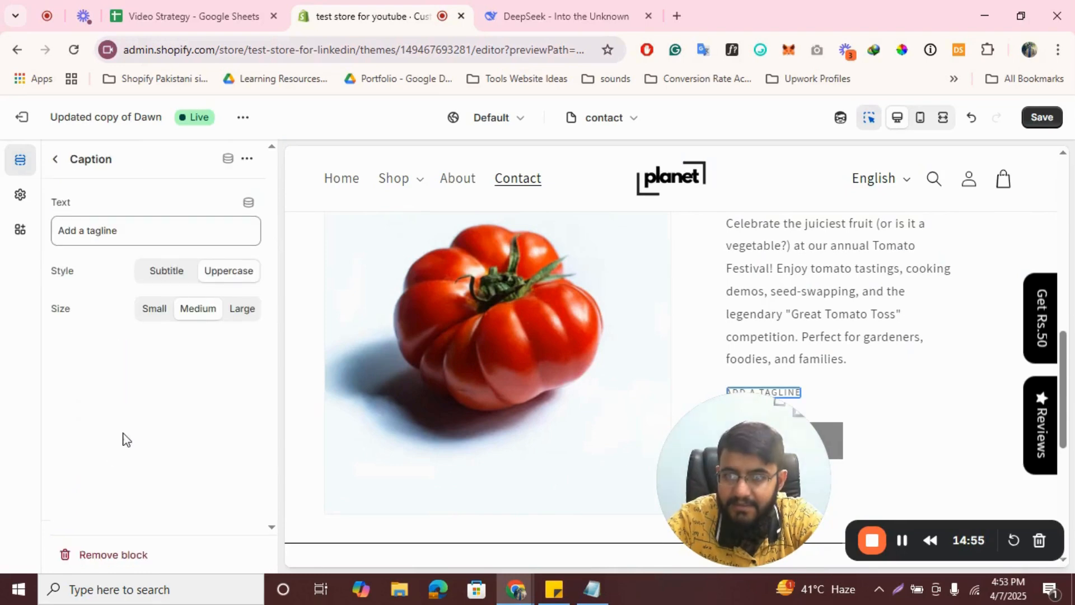
left_click(177, 229)
key("ctrl+a")
key("BackSpace")
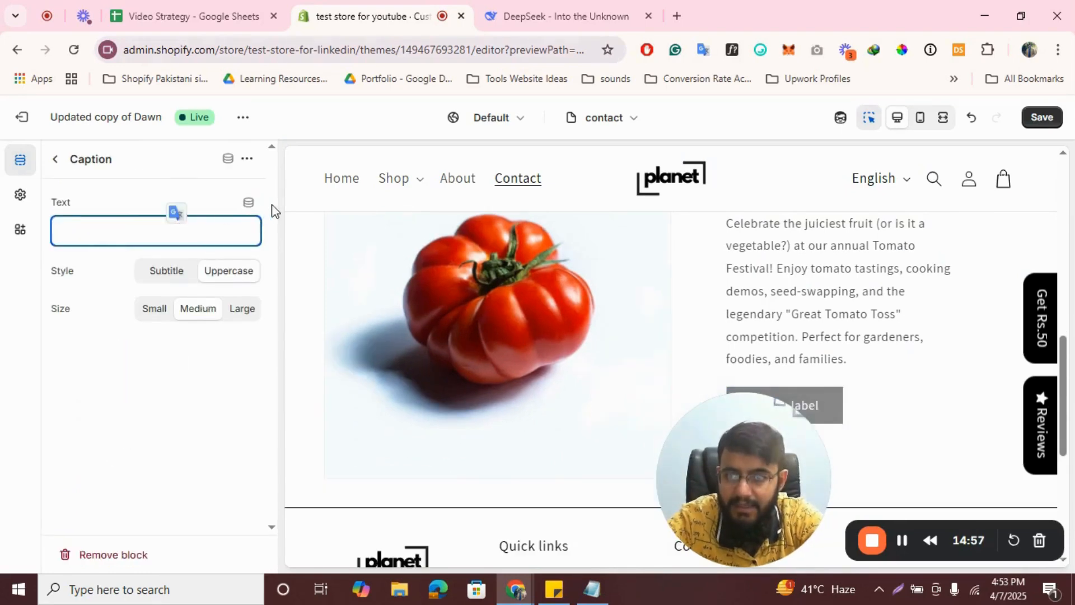
Connect the caption to Events › Event Date, previewing APR 16, 2025, 11:30 AM.
left_click(248, 203)
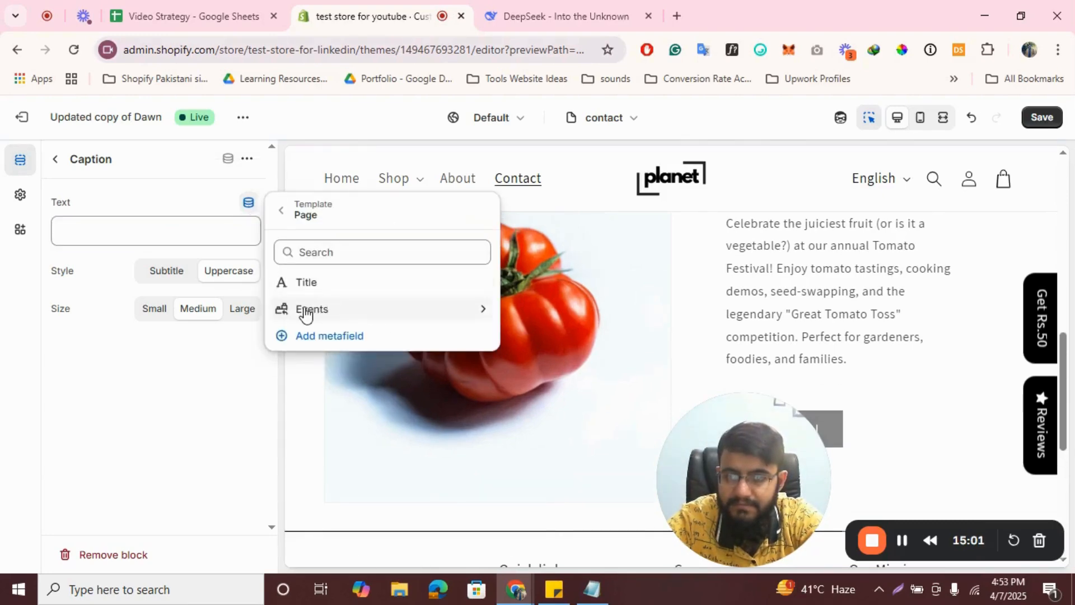
left_click(305, 312)
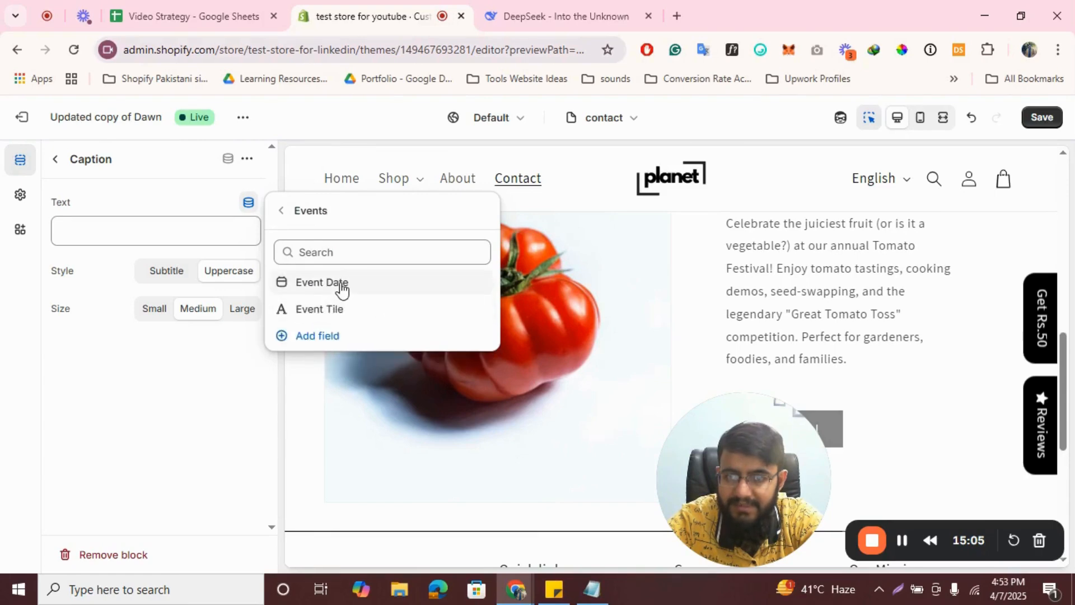
left_click(341, 284)
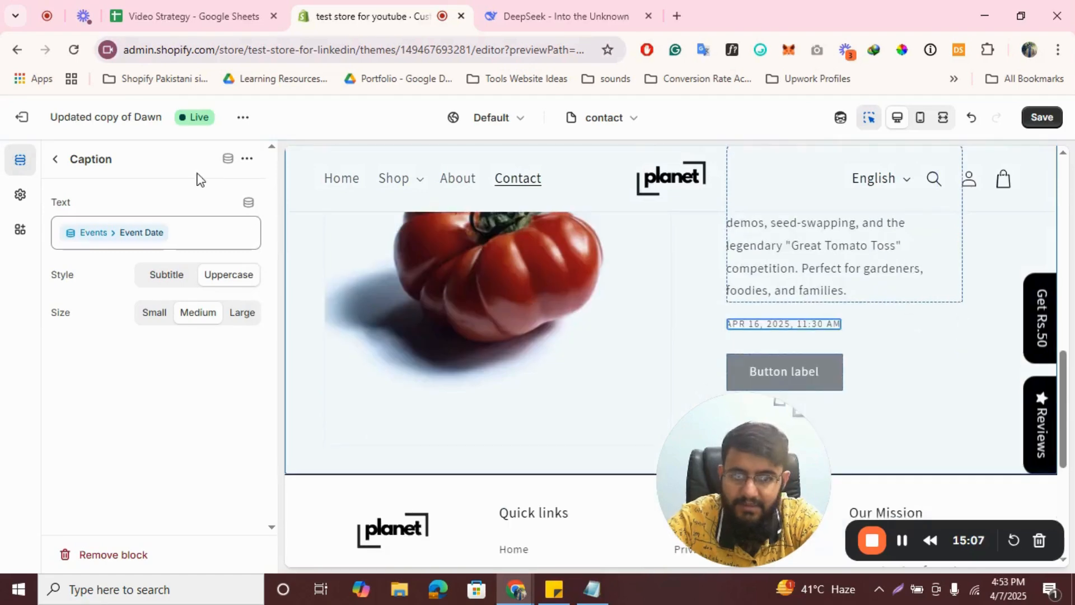
left_click(57, 161)
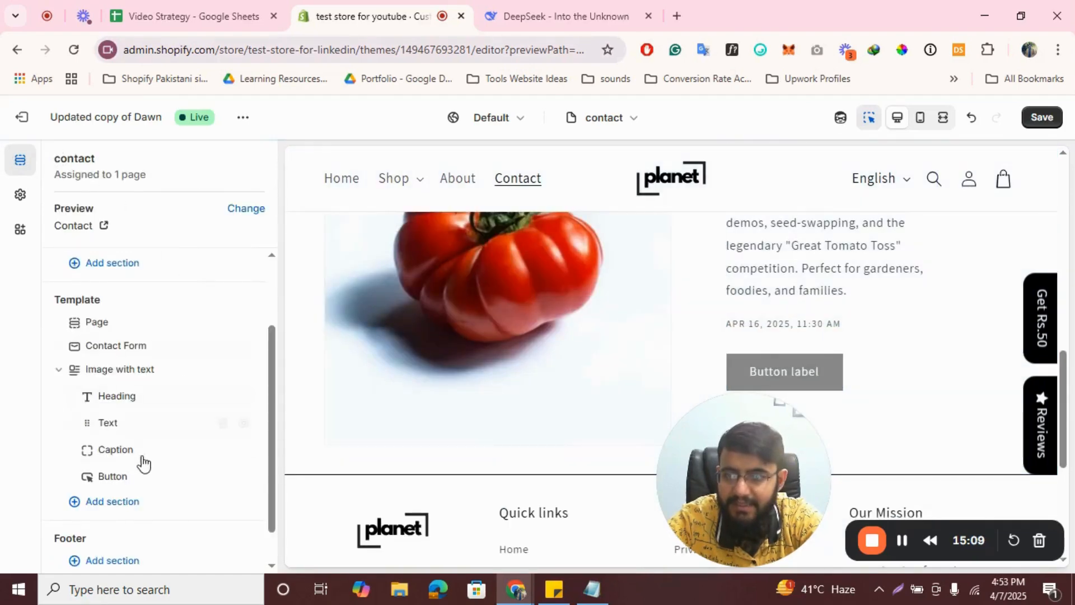
left_click(106, 480)
Change the button label to 'Event URL'.
left_click(125, 224)
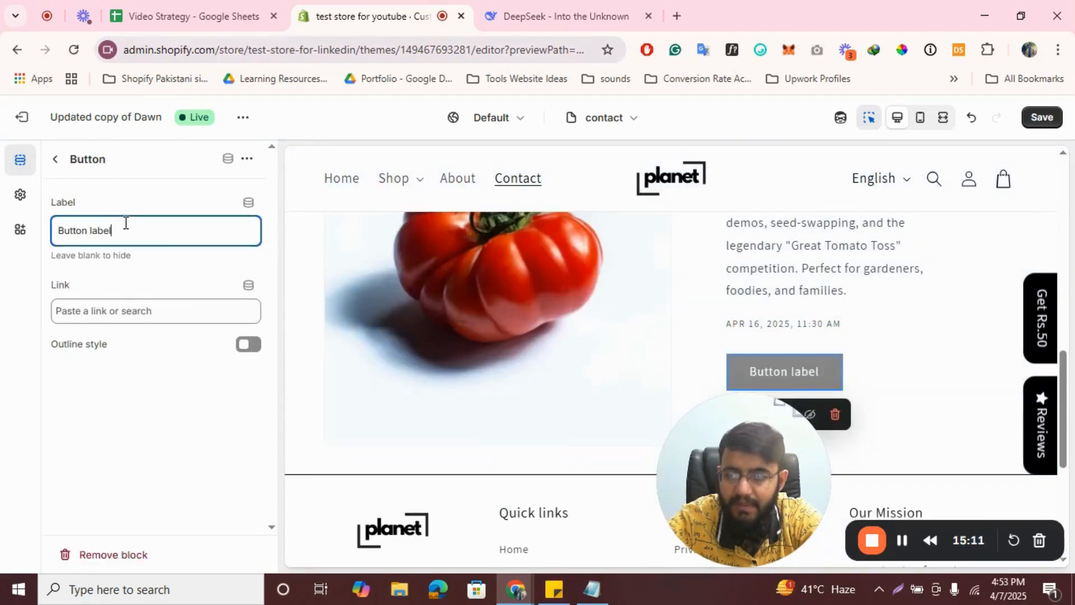
triple_click(126, 224)
type("Event")
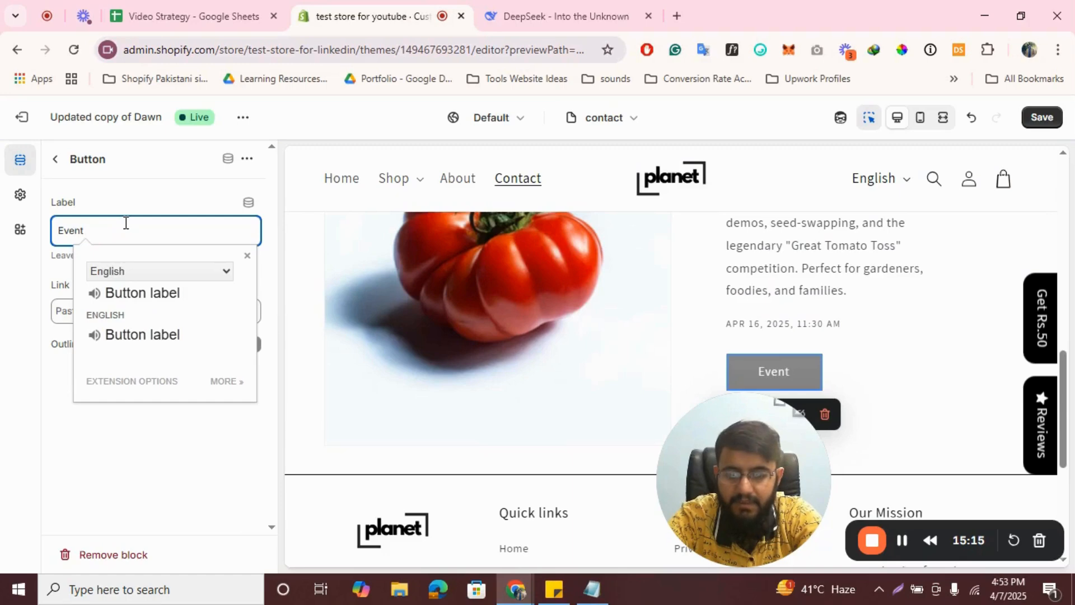
type(" URL")
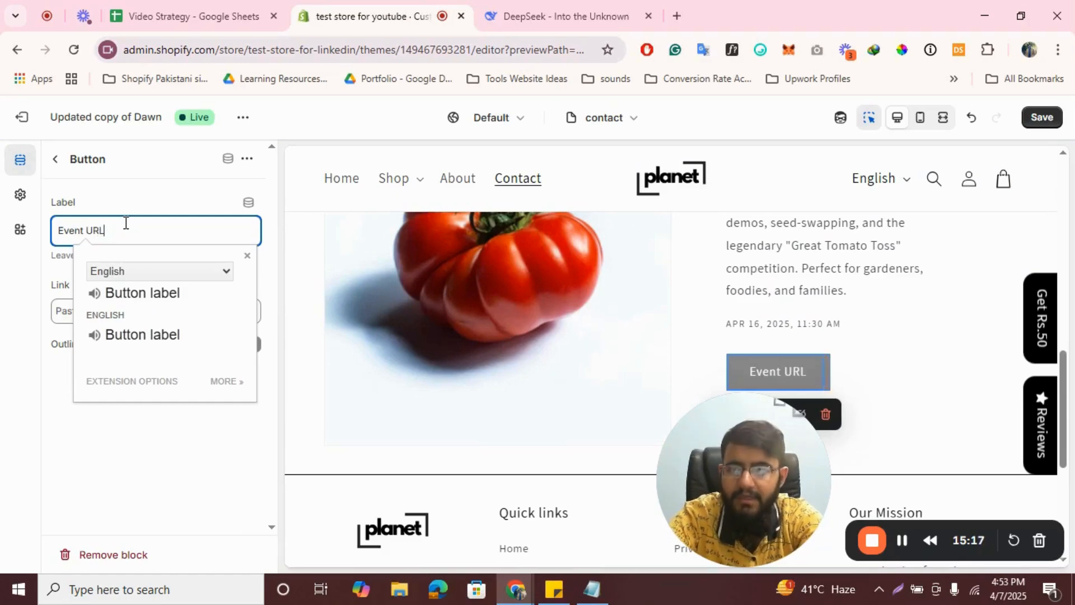
Link the button to the Events › Event URL dynamic source and save the theme.
left_click(59, 305)
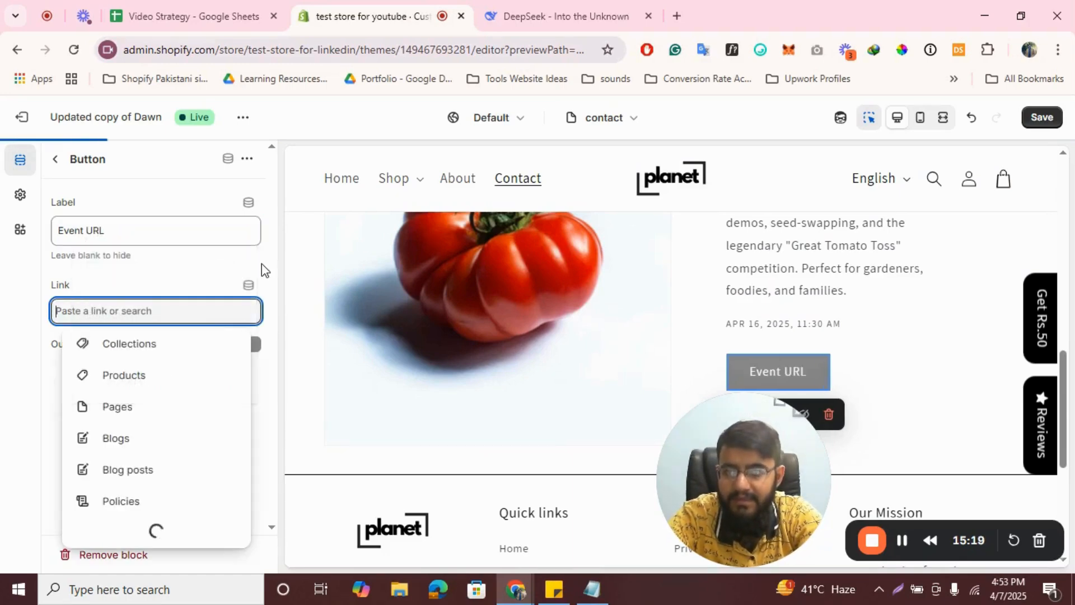
left_click(249, 286)
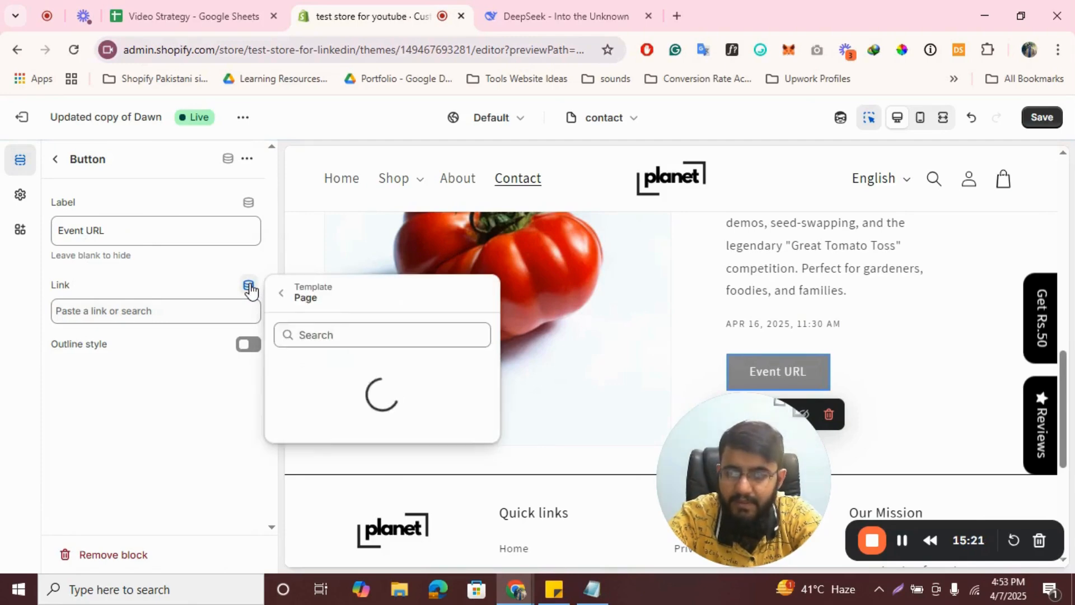
left_click(312, 392)
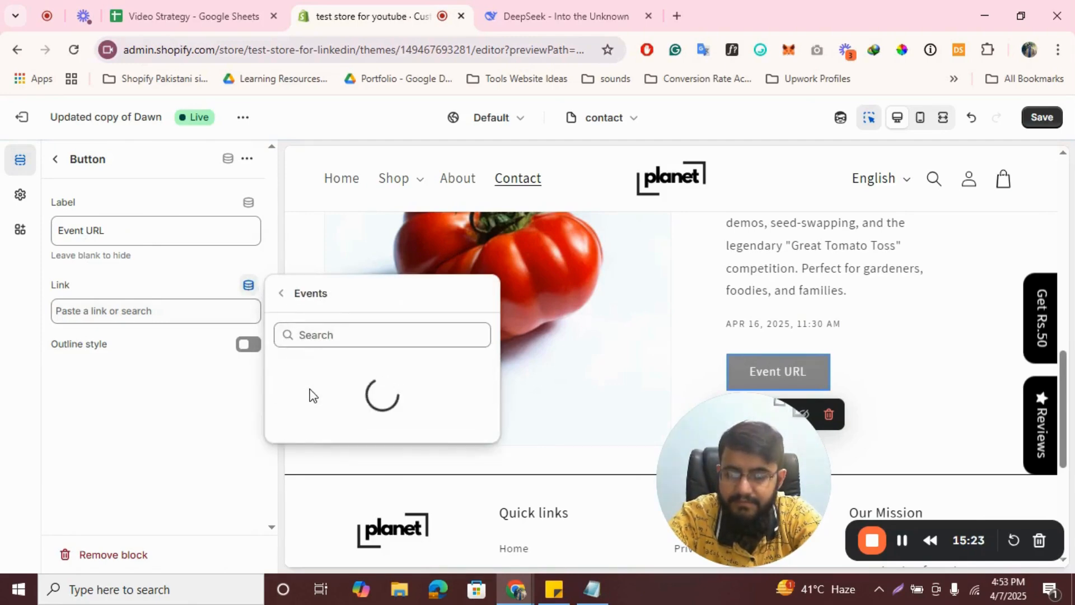
left_click(332, 370)
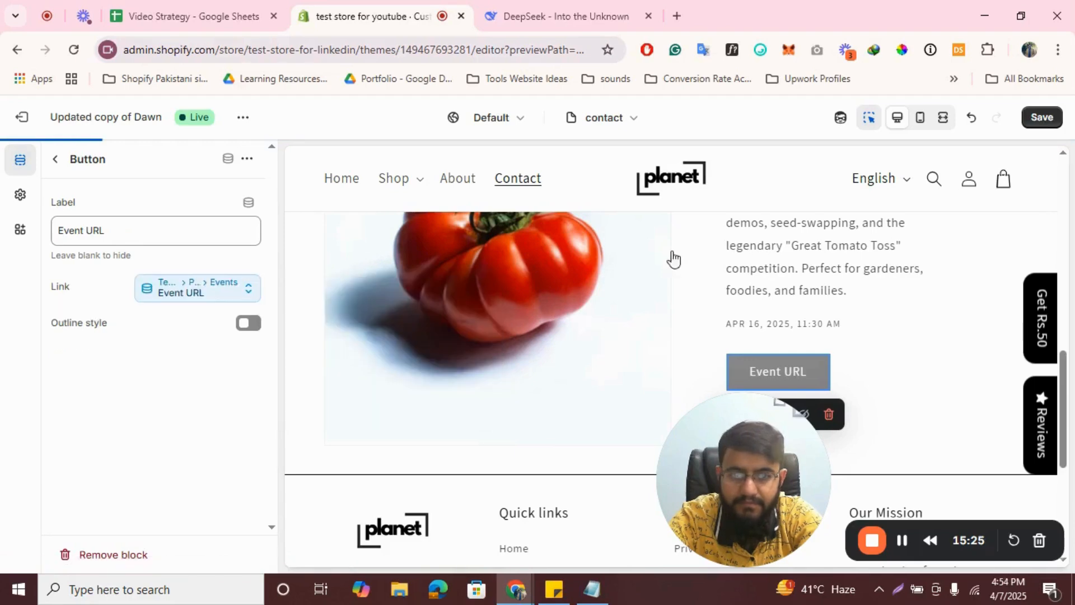
left_click(1042, 117)
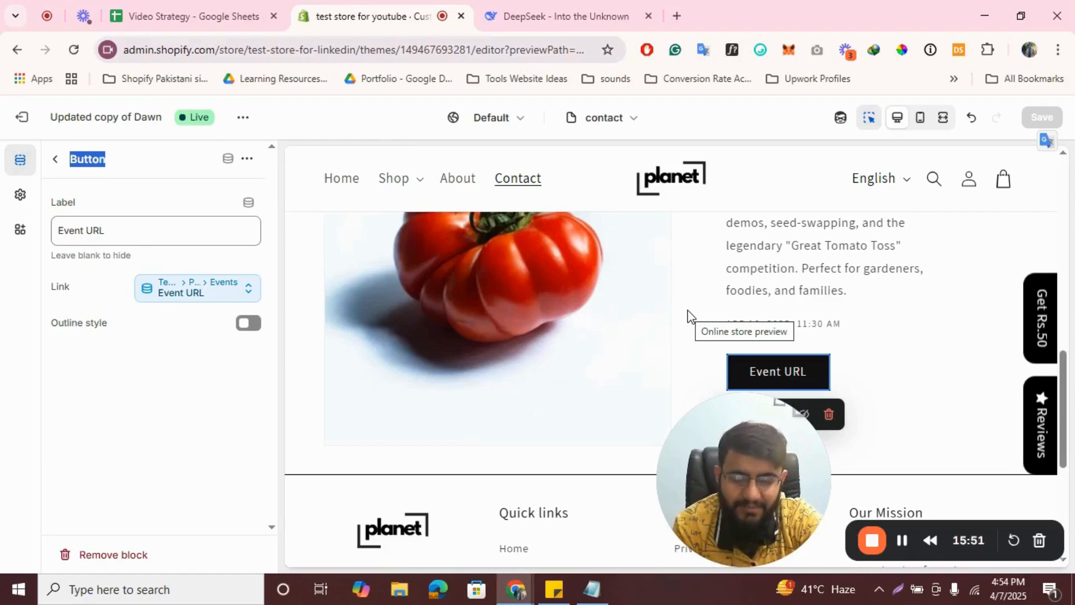
scroll(536, 410, "up", 1)
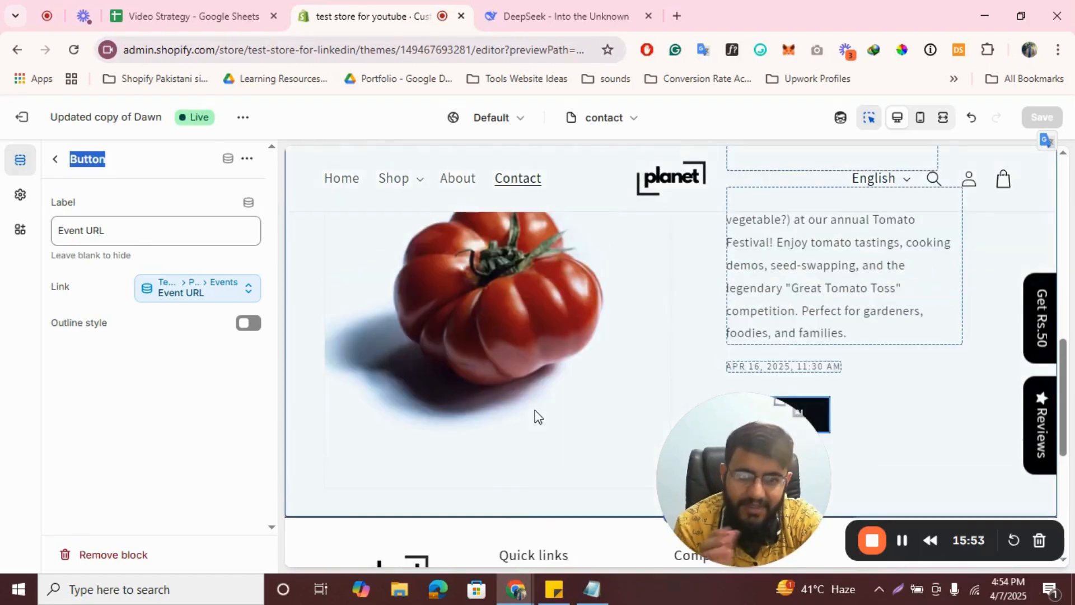
Start a new metaobject definition under Content › Metaobjects named Designers.
left_click(903, 541)
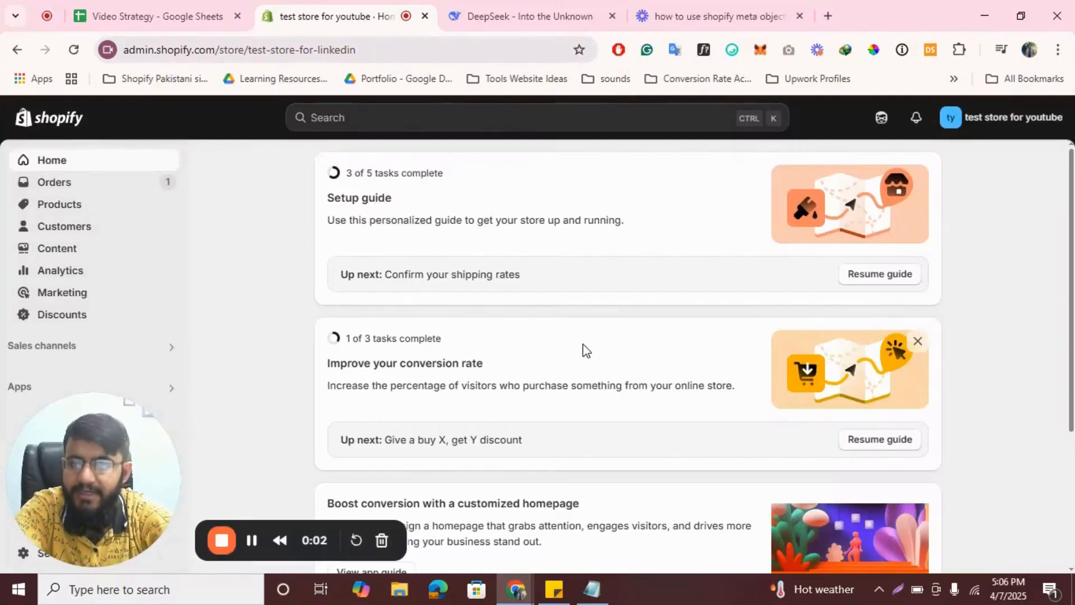
left_click(64, 241)
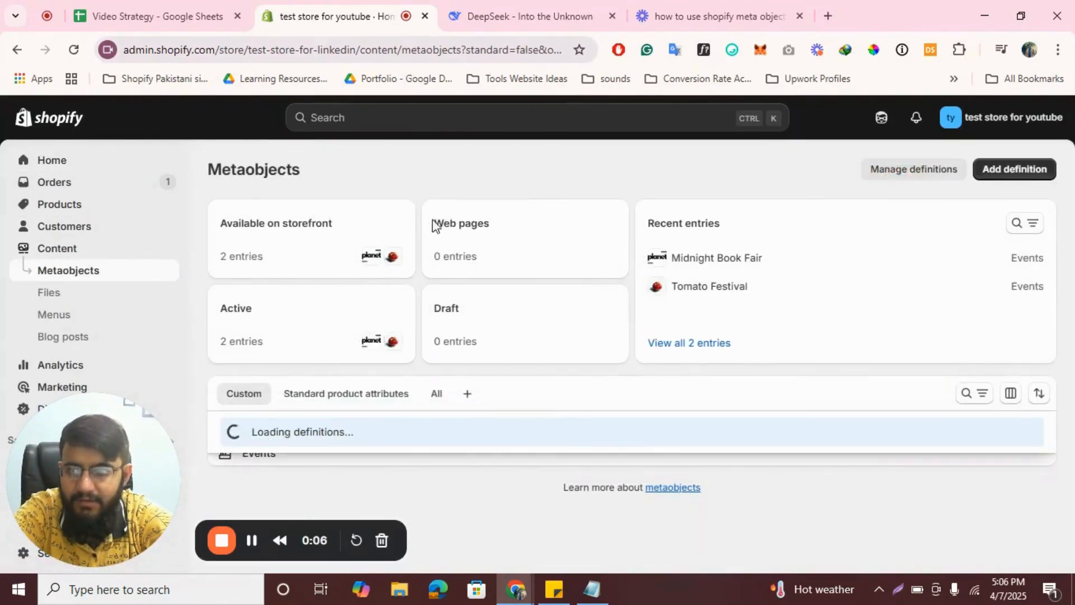
left_click(1006, 169)
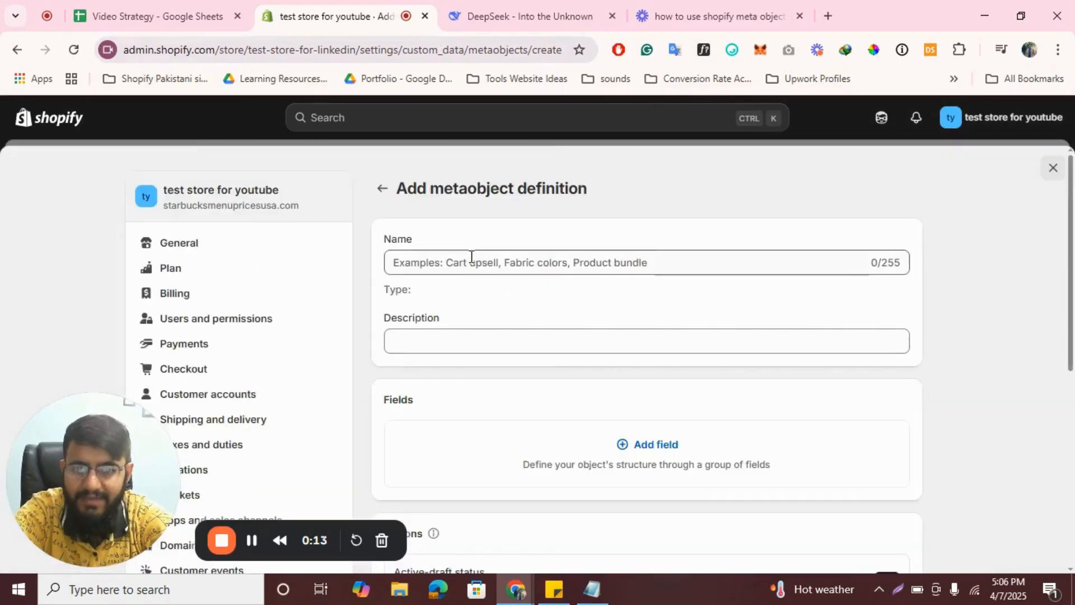
left_click(471, 256)
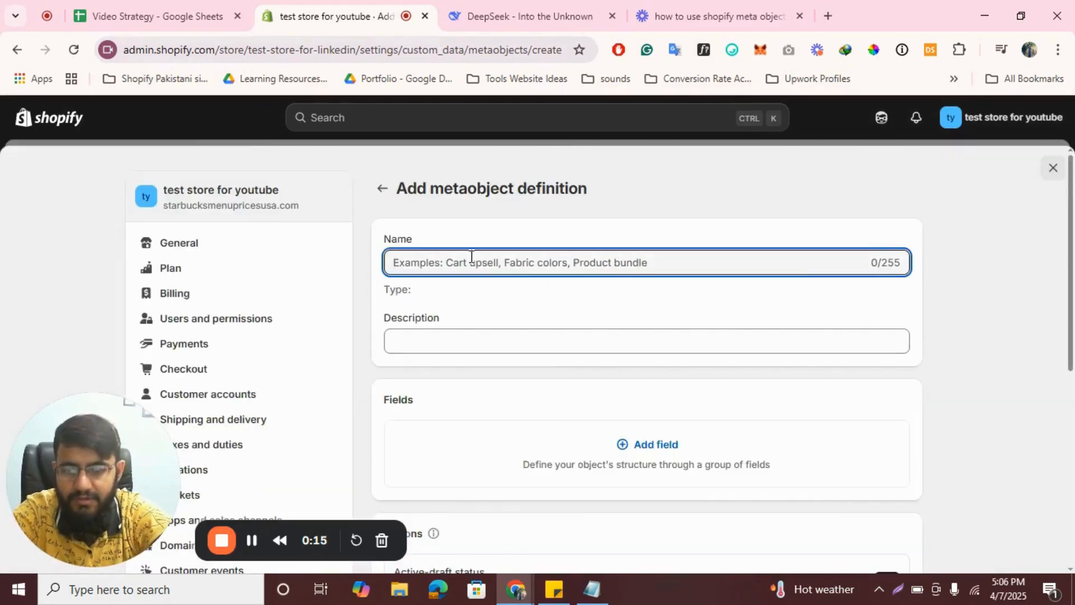
type("Designers")
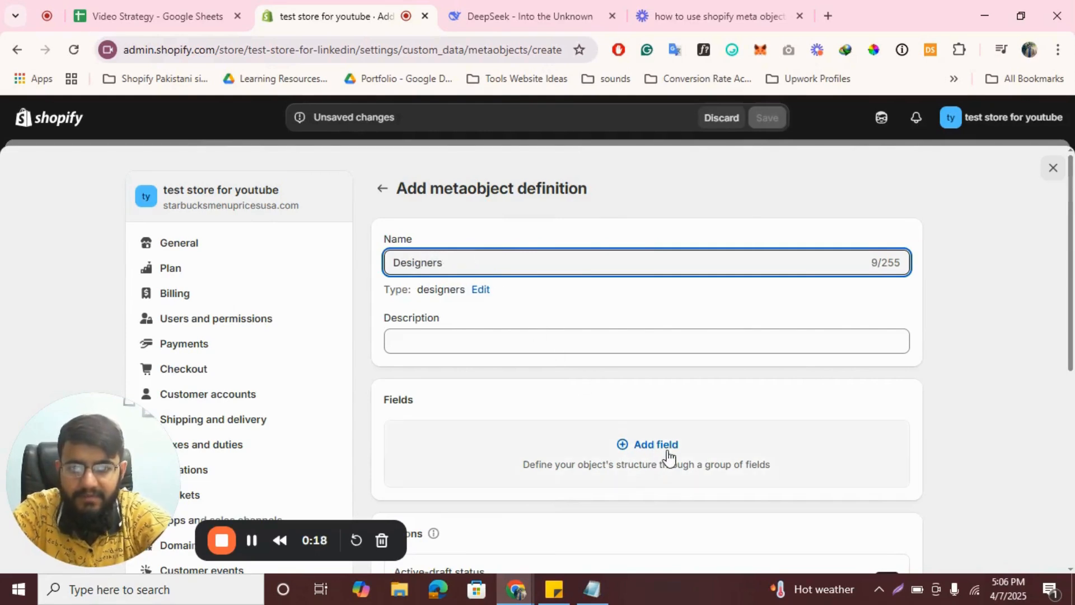
Add a single line text Name field and a multi-line text Description field.
left_click(668, 454)
left_click(458, 232)
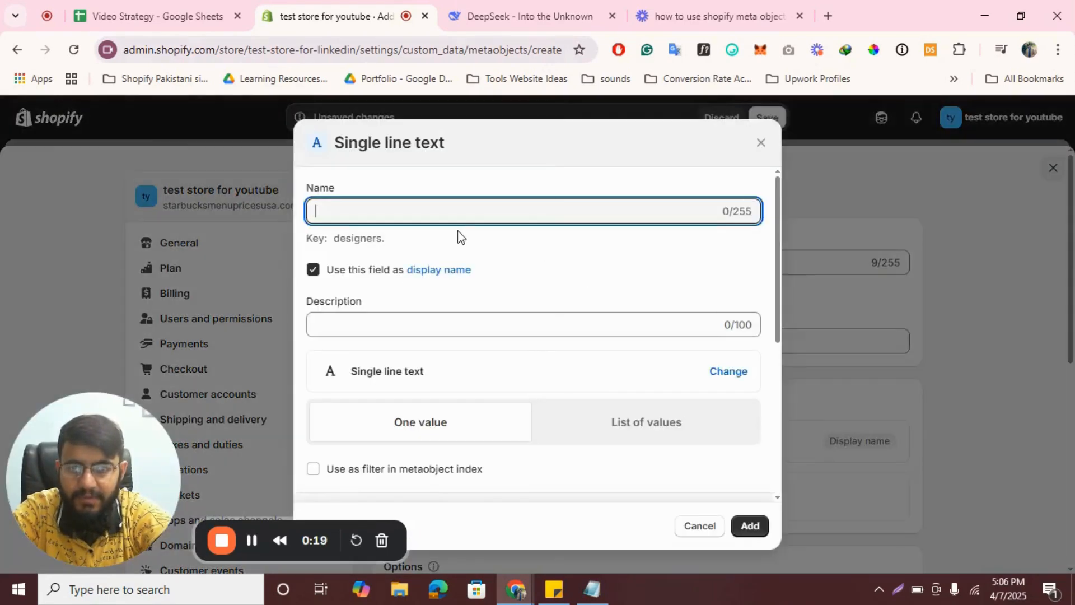
type("Name")
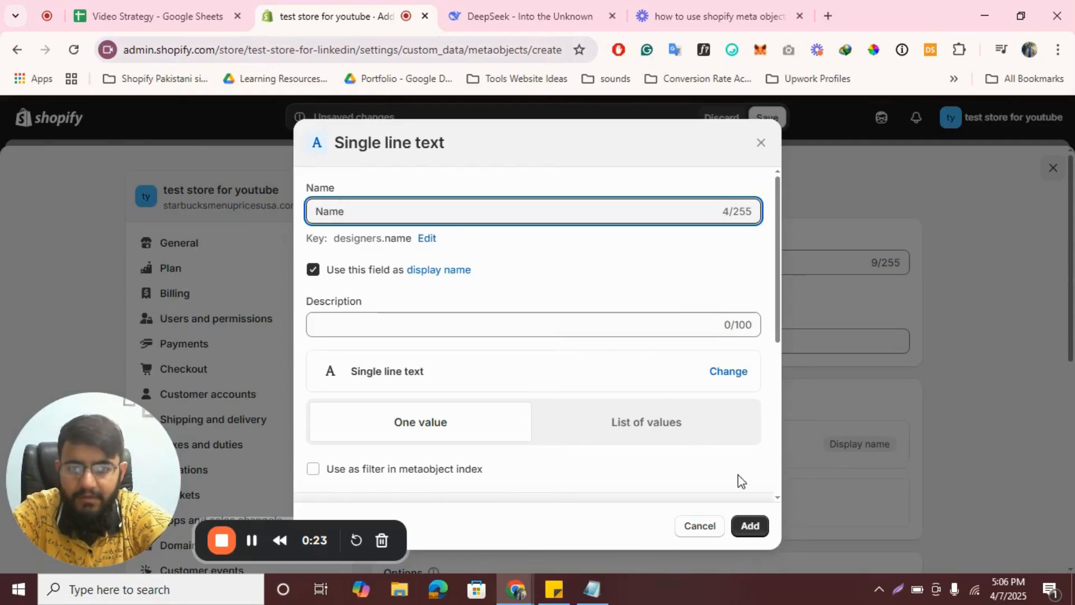
left_click(761, 524)
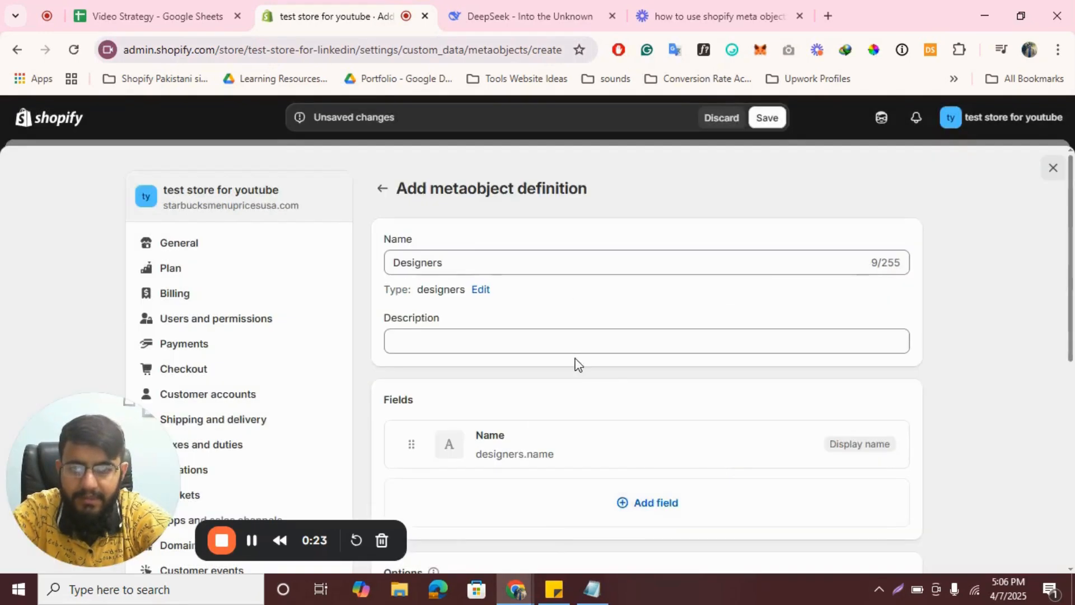
scroll(576, 364, "down", 2)
left_click(673, 450)
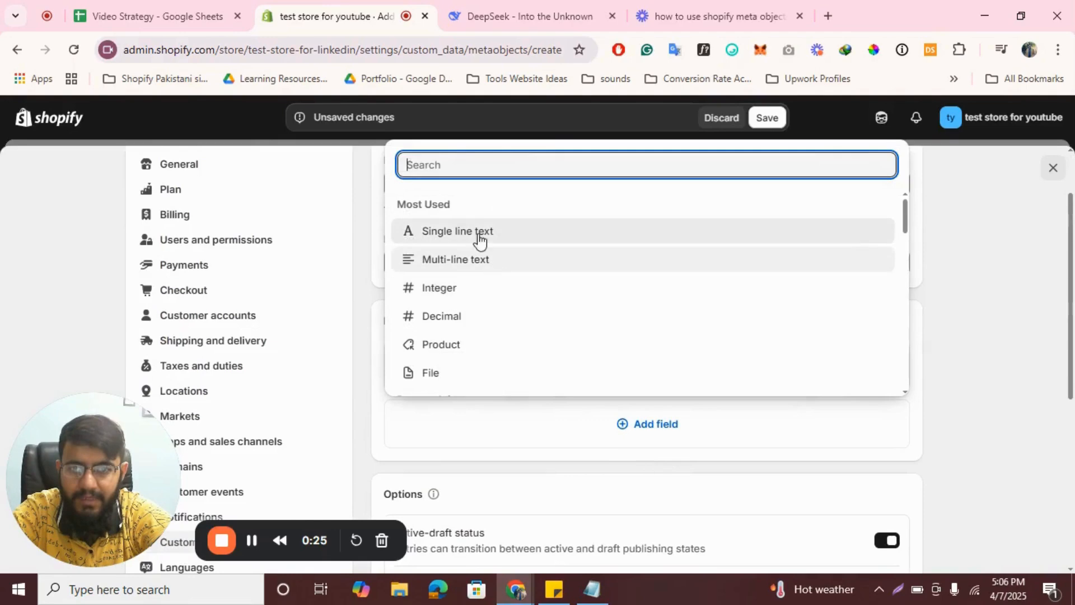
left_click(455, 260)
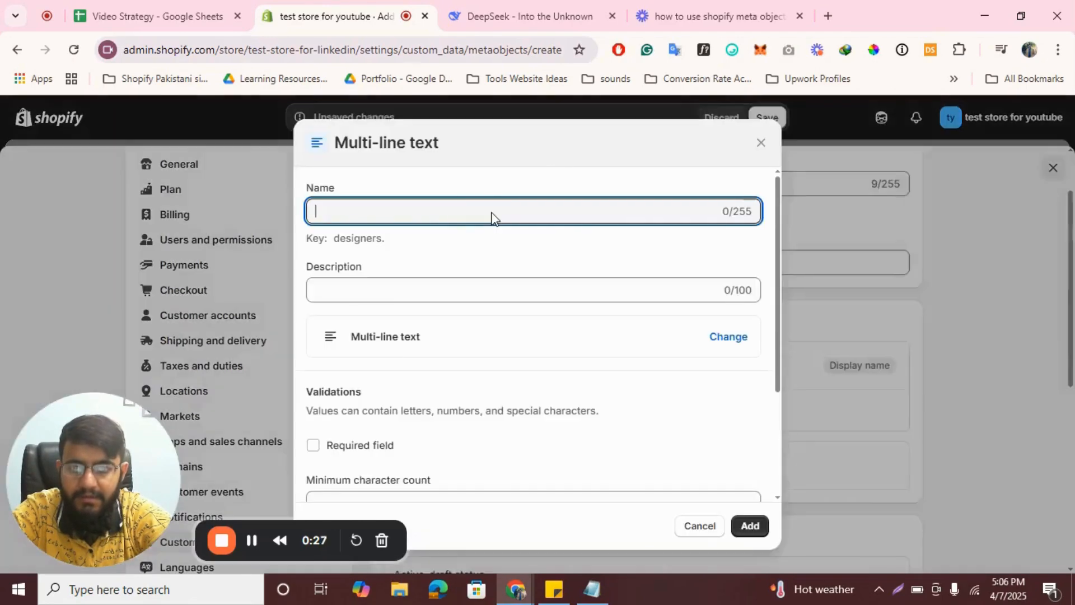
type("Description")
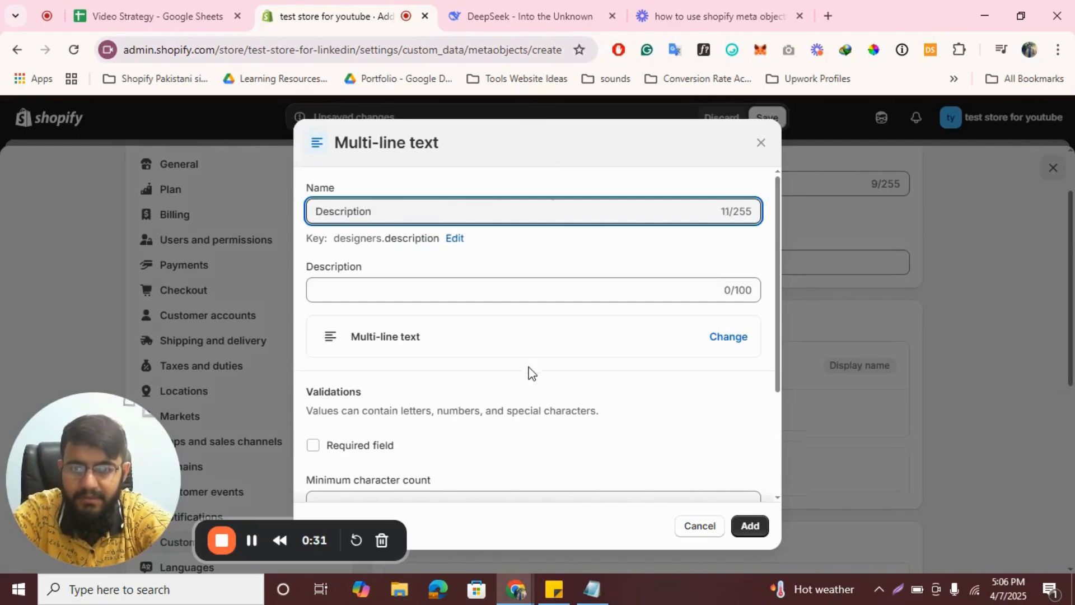
left_click(750, 525)
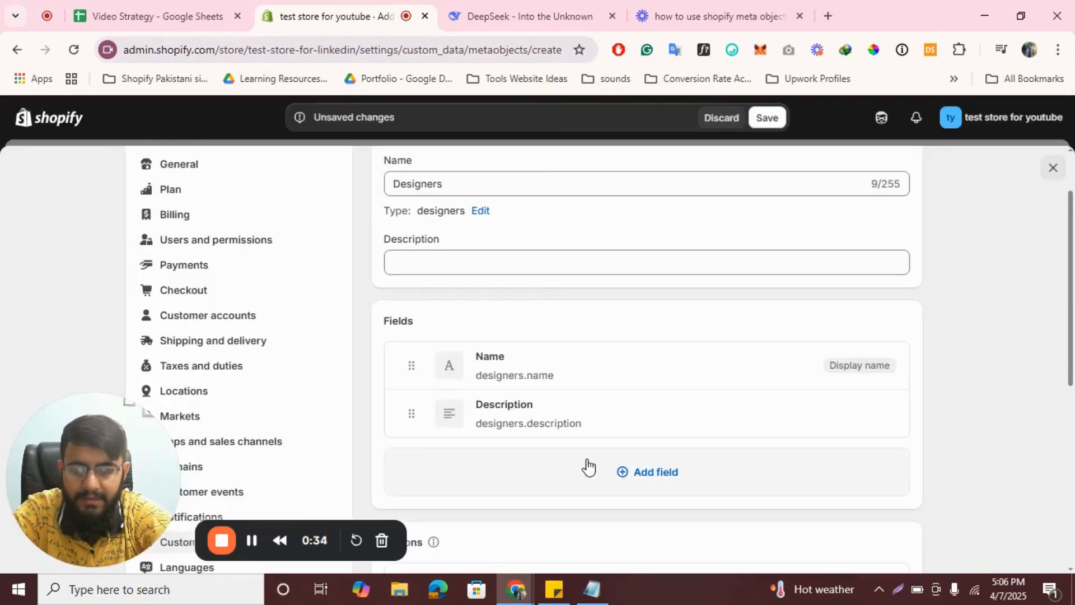
Add a URL field named Website to the Designers definition.
left_click(668, 473)
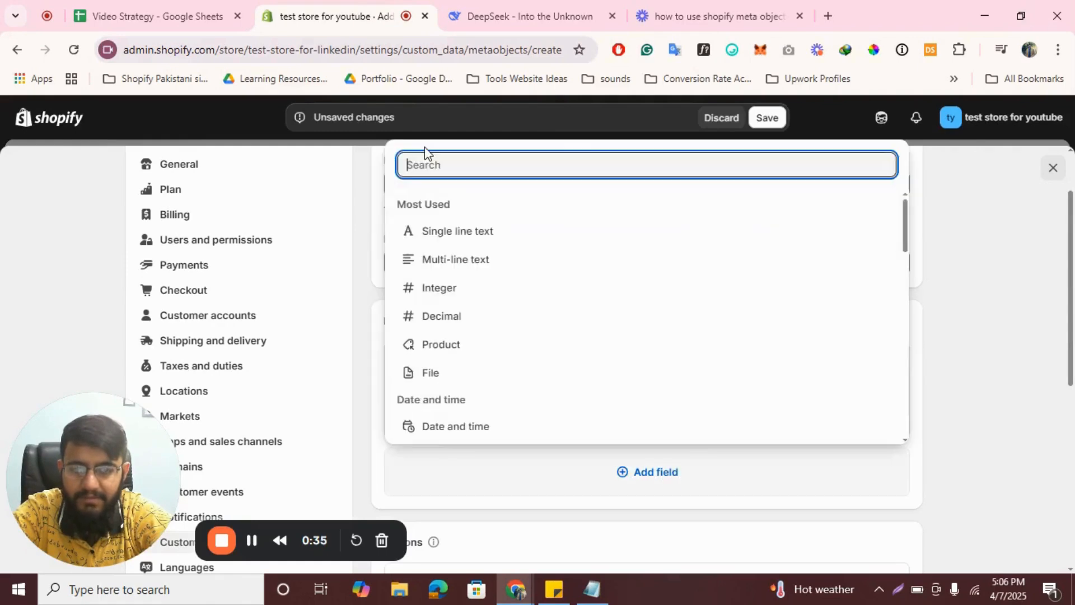
scroll(491, 295, "down", 6)
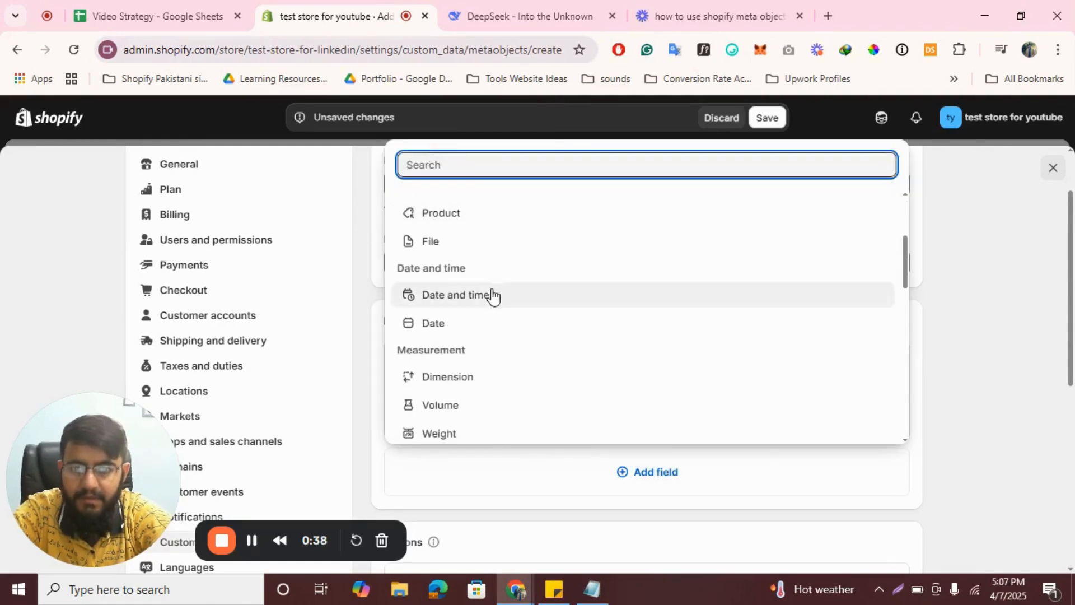
scroll(492, 295, "down", 5)
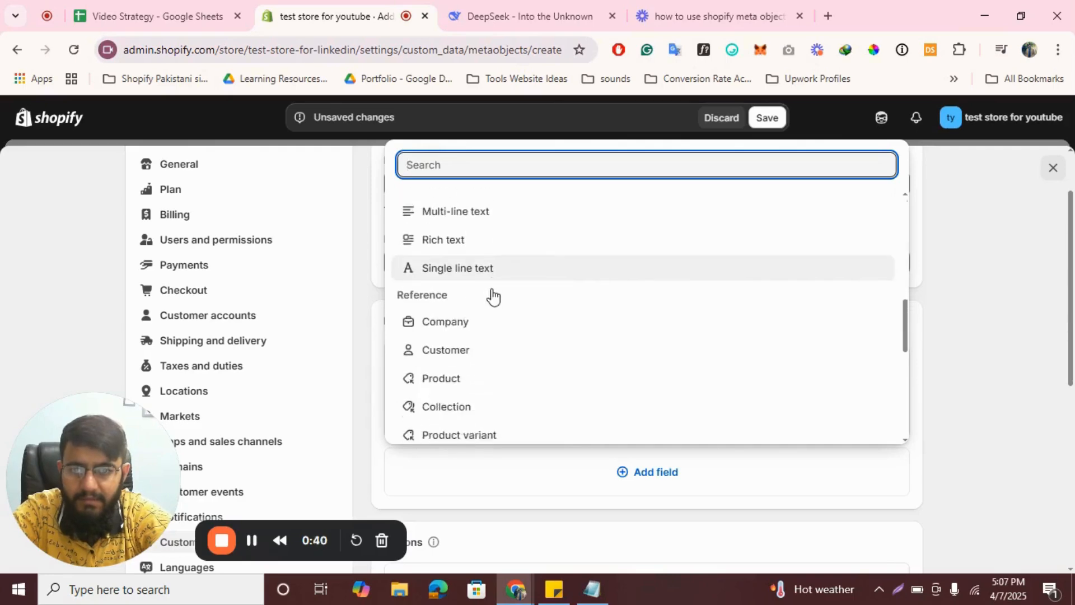
scroll(492, 295, "down", 4)
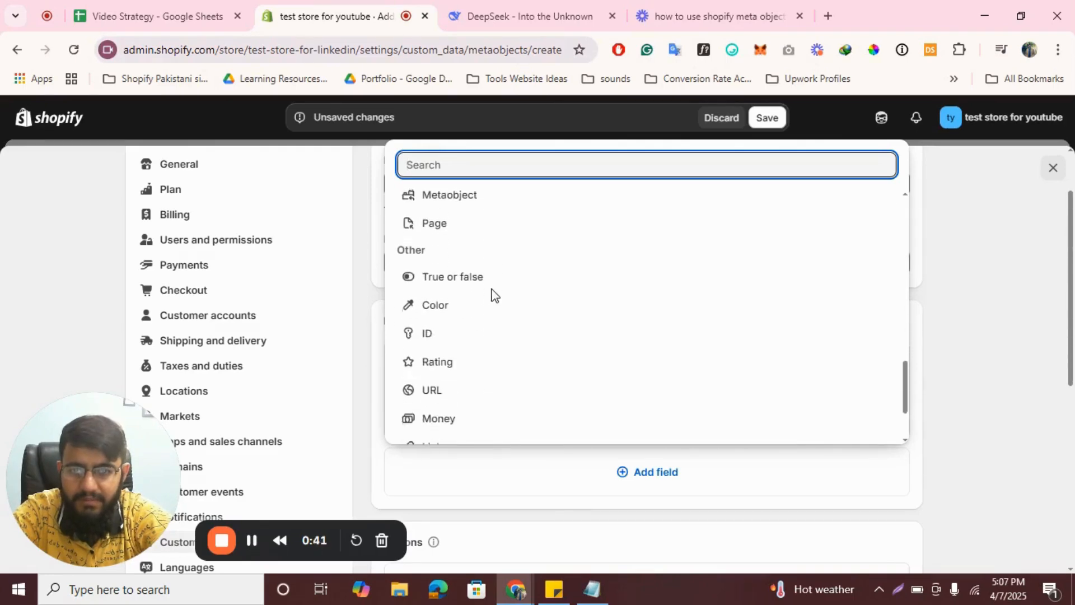
left_click(428, 351)
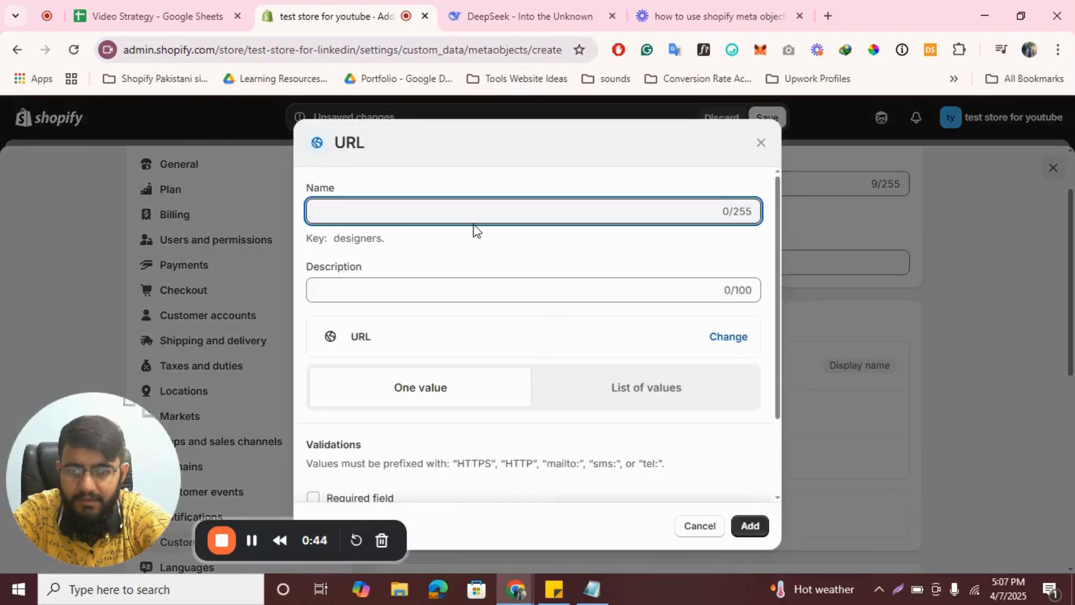
type("Website")
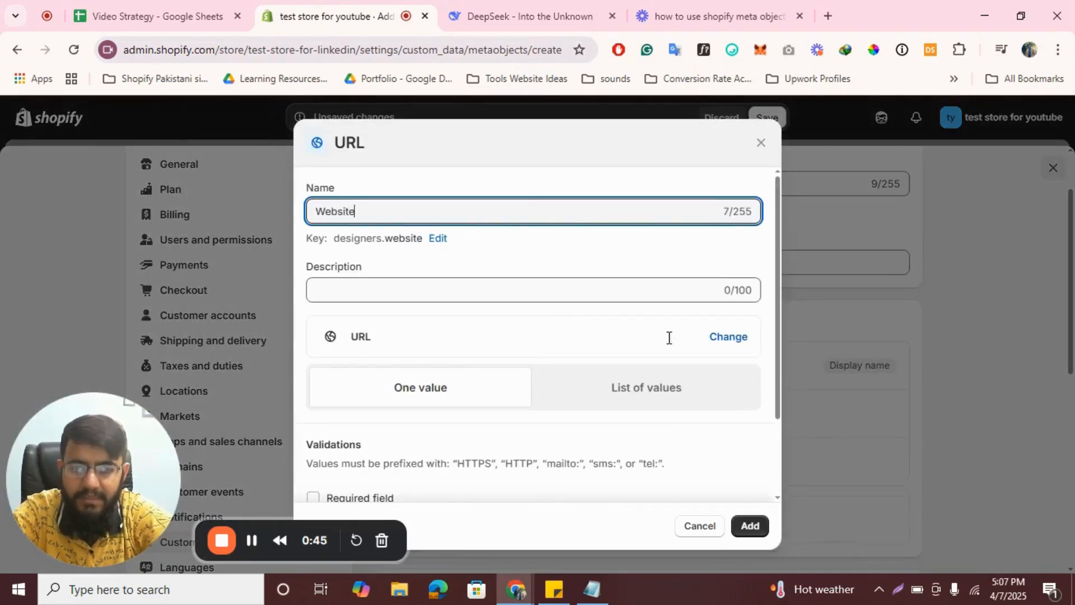
left_click(750, 526)
Add a File field named Image, then start a new Designers entry.
scroll(608, 315, "down", 2)
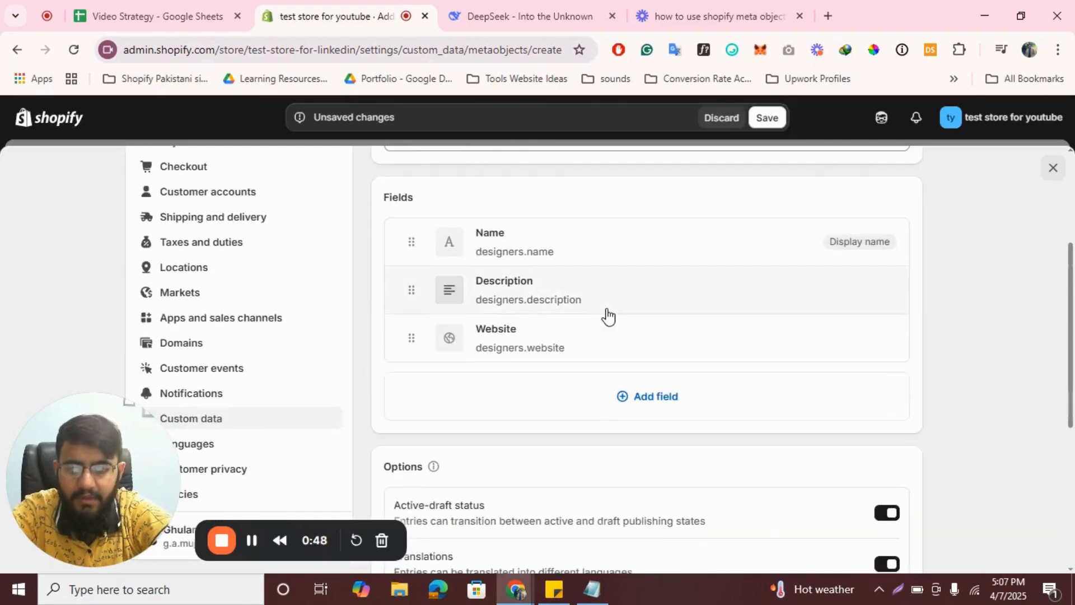
left_click(646, 416)
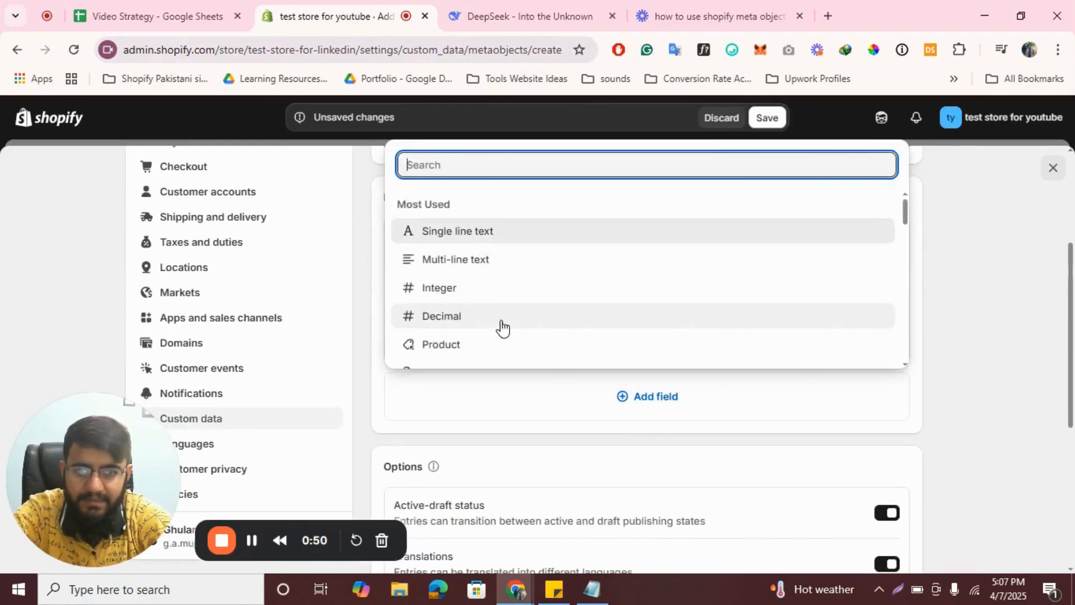
scroll(411, 313, "down", 5)
scroll(413, 315, "down", 4)
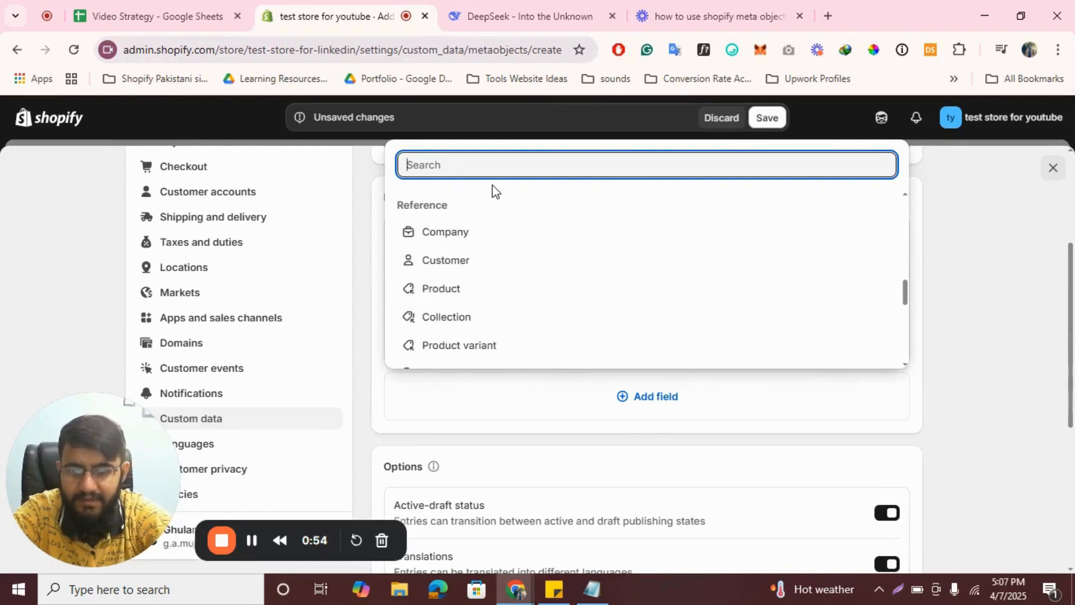
type("file")
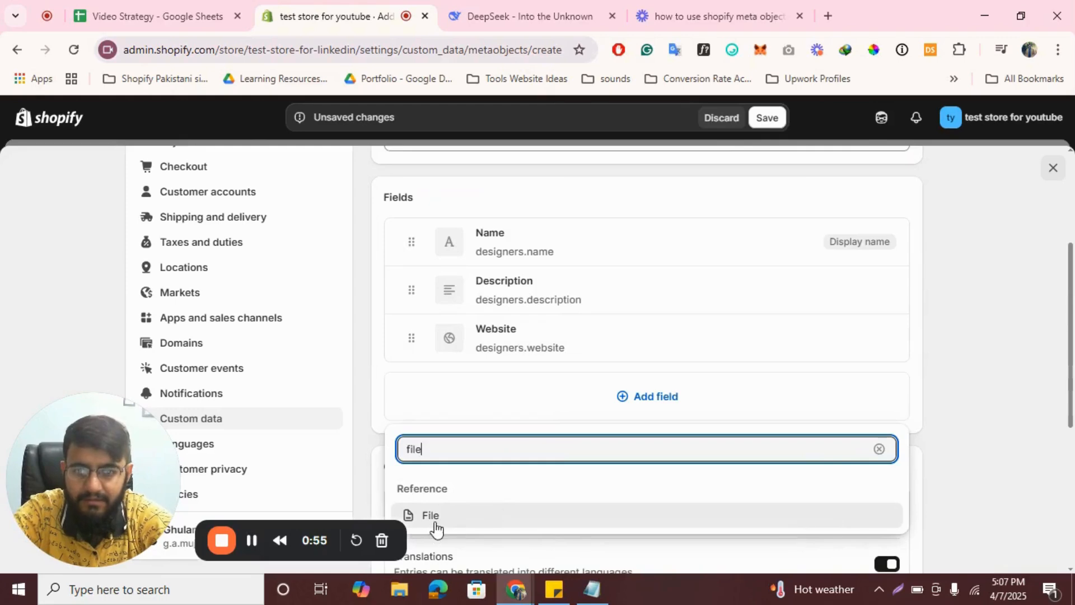
left_click(436, 515)
type("I")
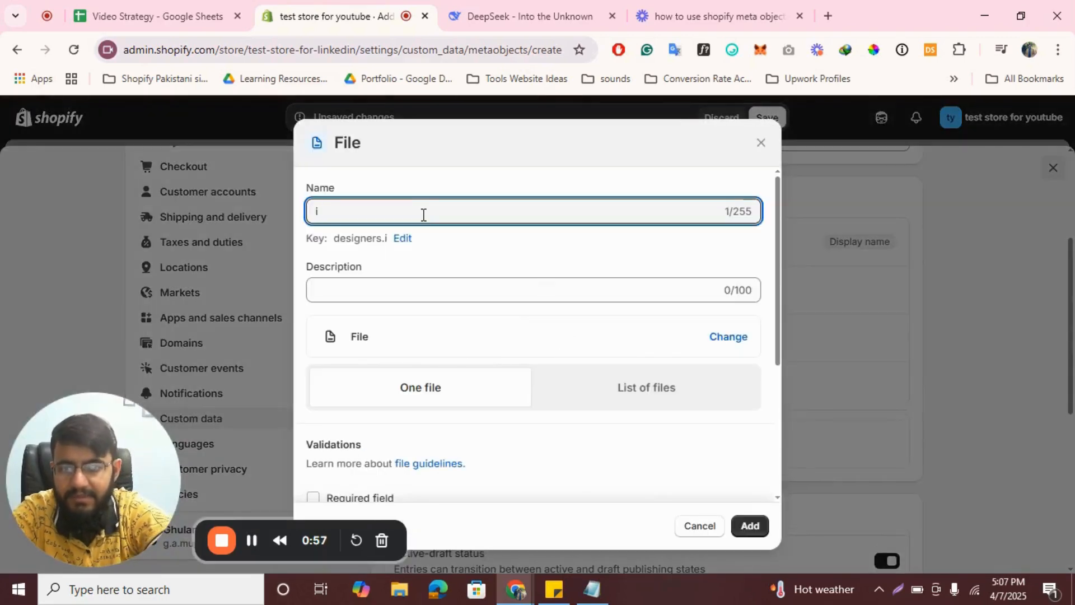
type("m")
key("BackSpace")
key("BackSpace")
type("Image")
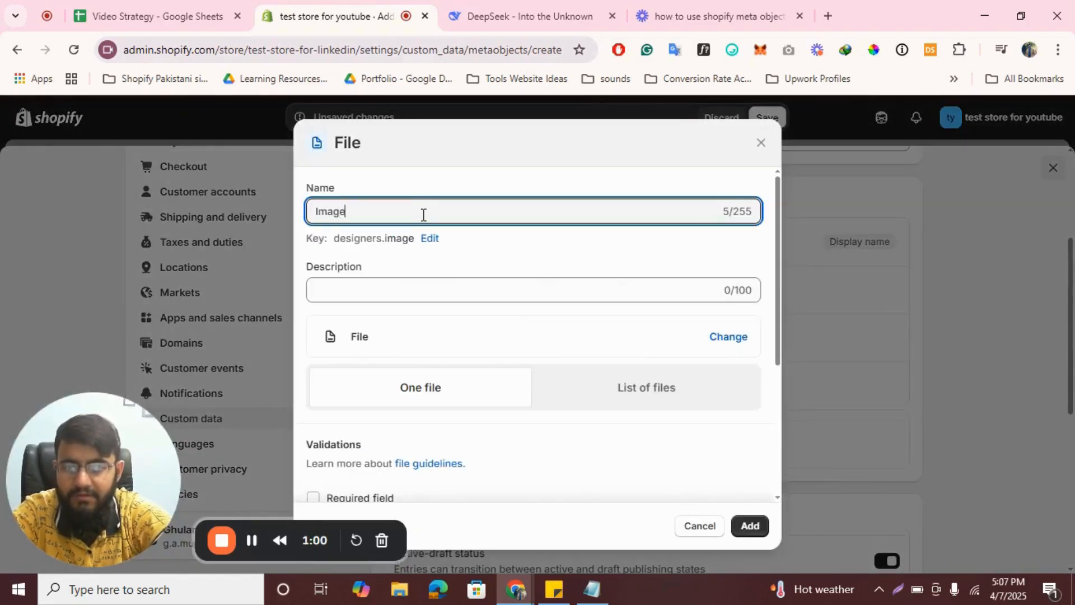
scroll(641, 405, "down", 4)
left_click(750, 526)
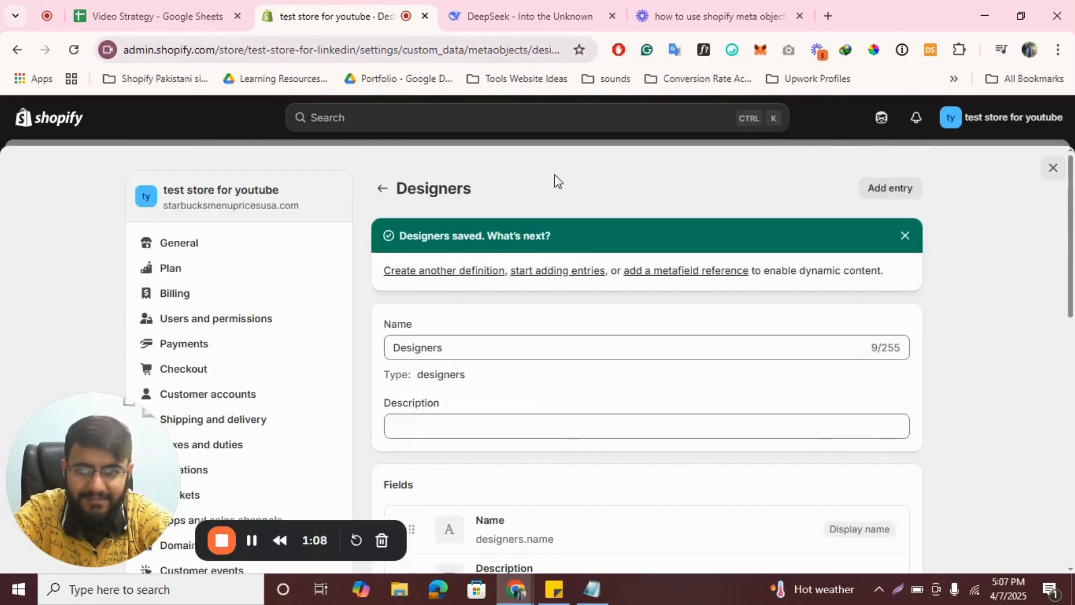
left_click(886, 189)
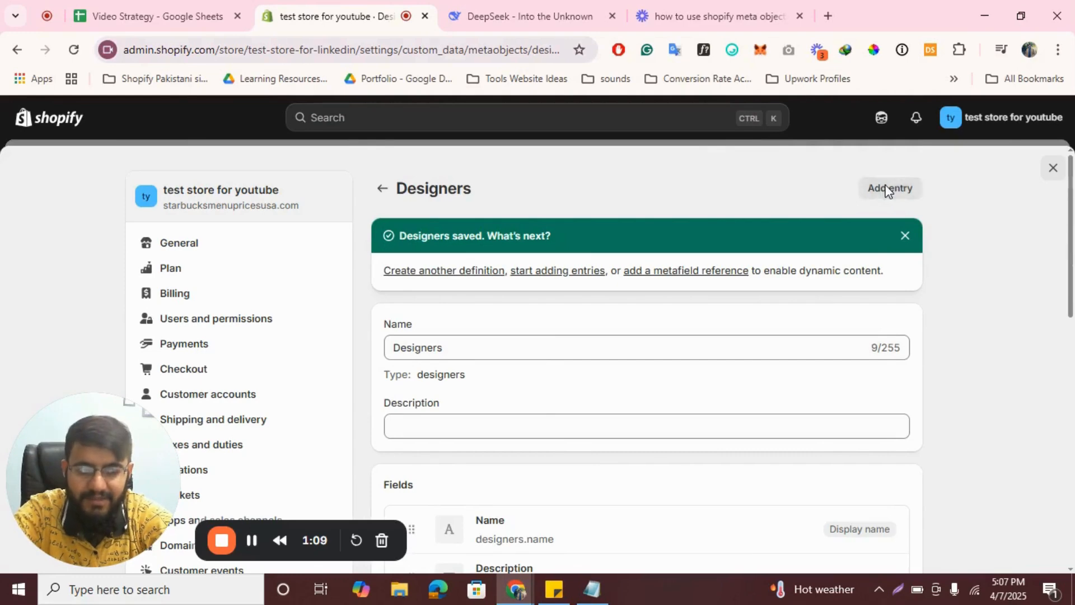
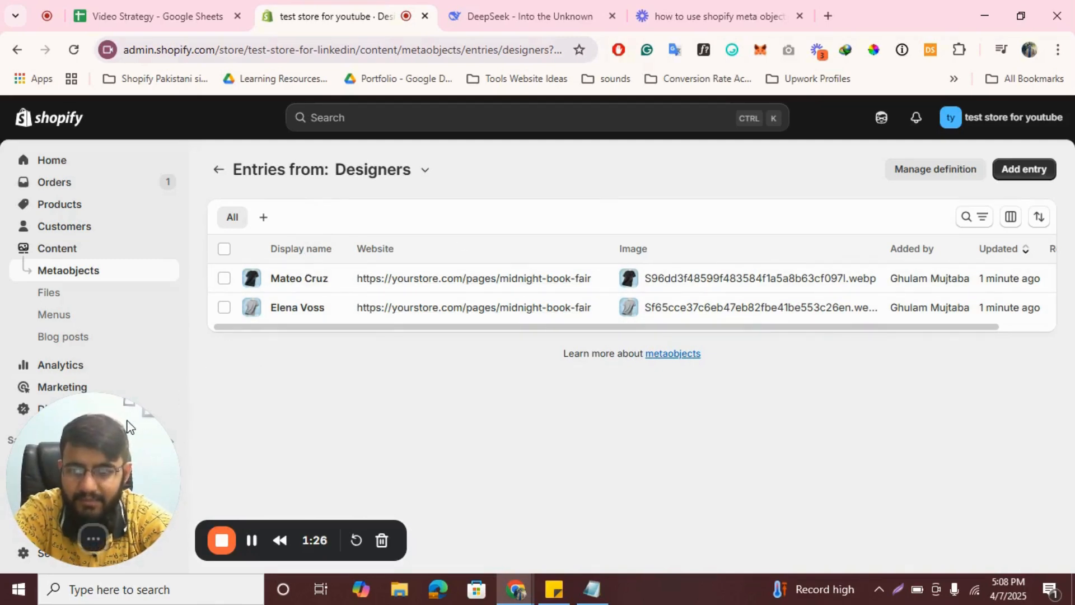
Go to Settings > Custom data and list the product metafield definitions (Origin, Product rating, Product rating count).
left_click_drag(136, 421, 615, 378)
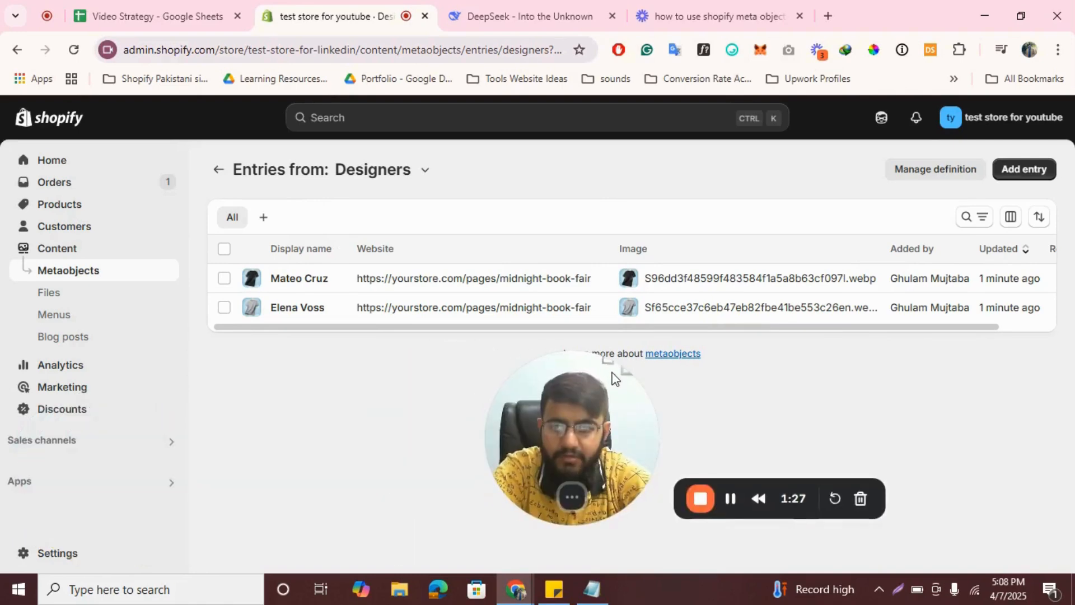
left_click(53, 554)
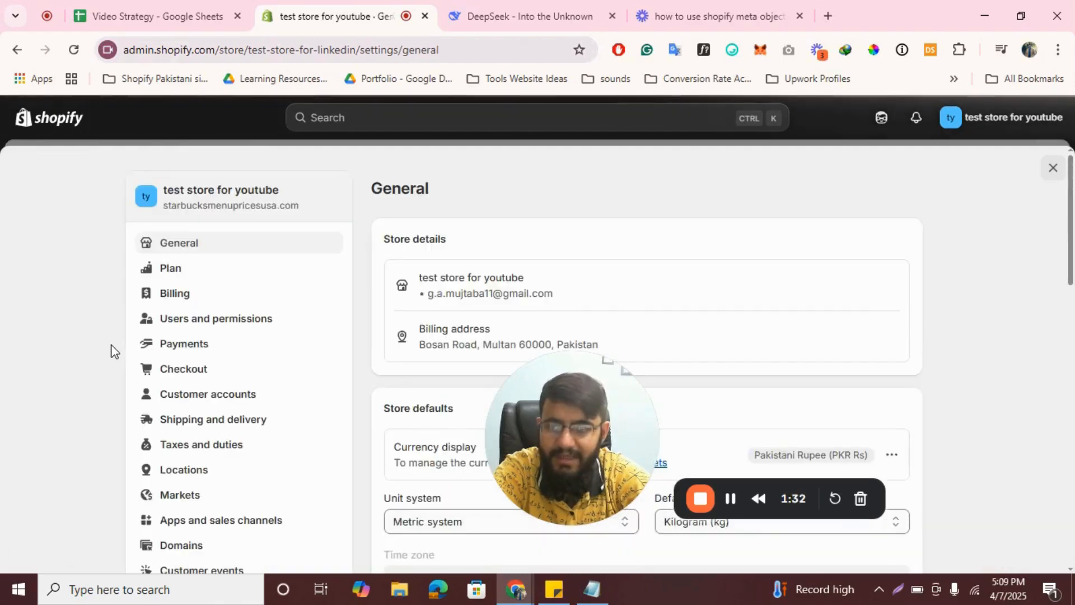
scroll(270, 400, "down", 1)
scroll(269, 400, "down", 2)
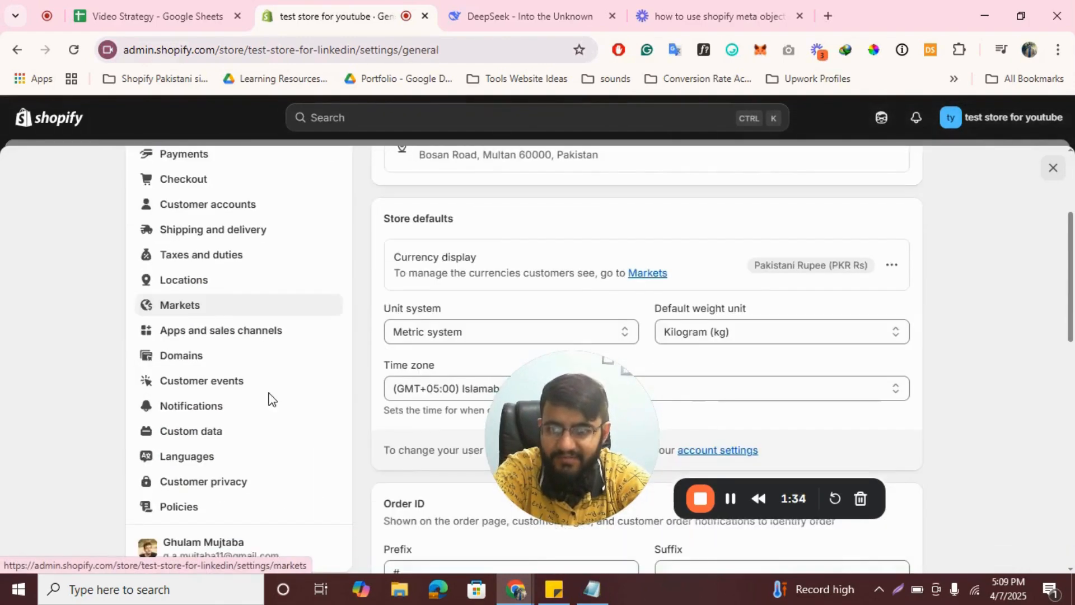
scroll(270, 400, "up", 2)
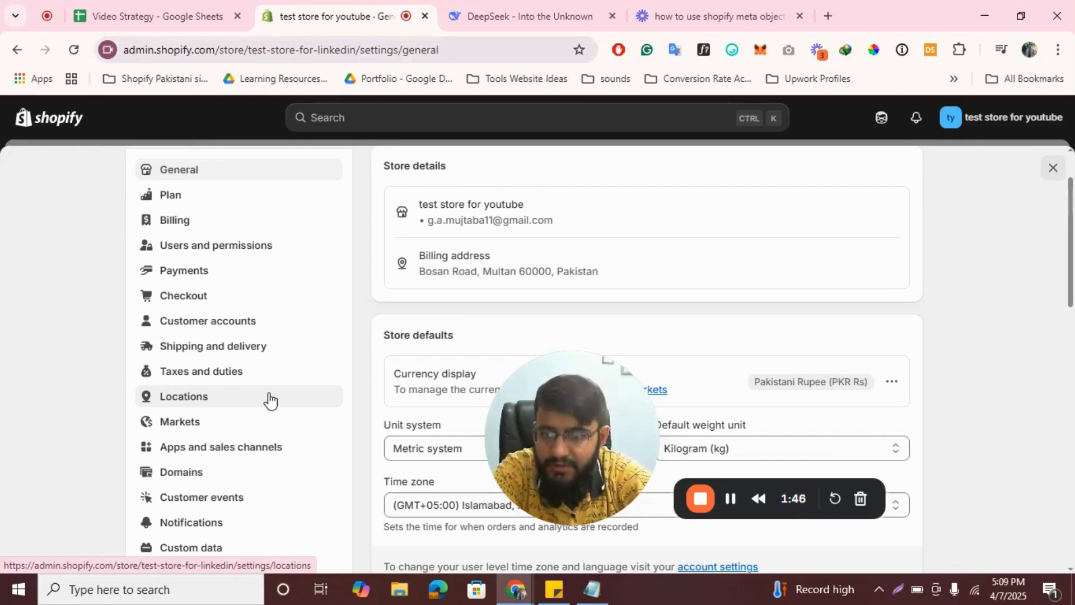
scroll(270, 401, "up", 1)
scroll(270, 402, "down", 3)
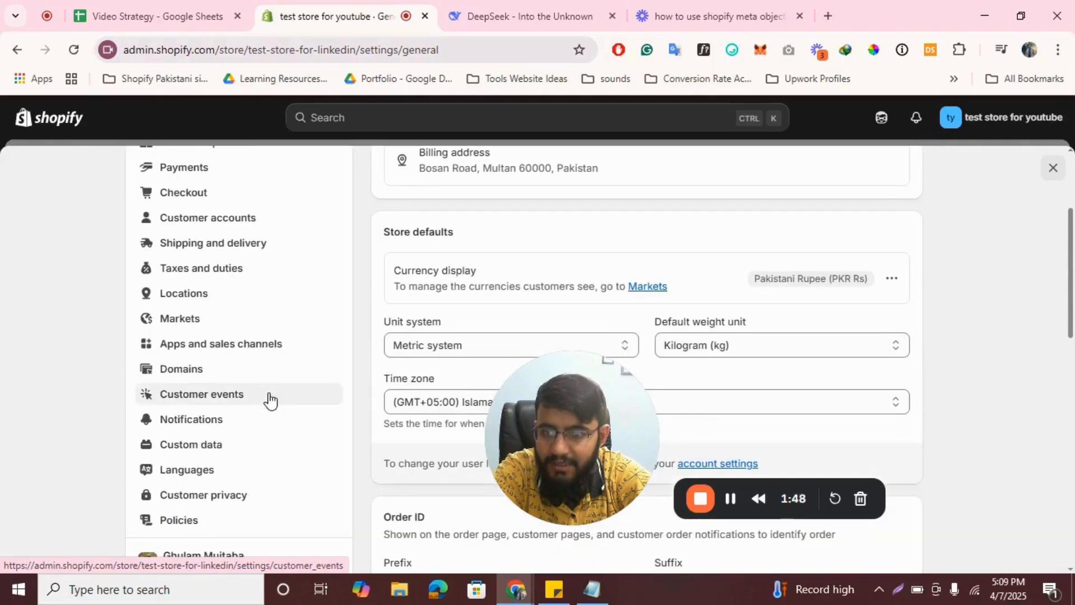
left_click(196, 445)
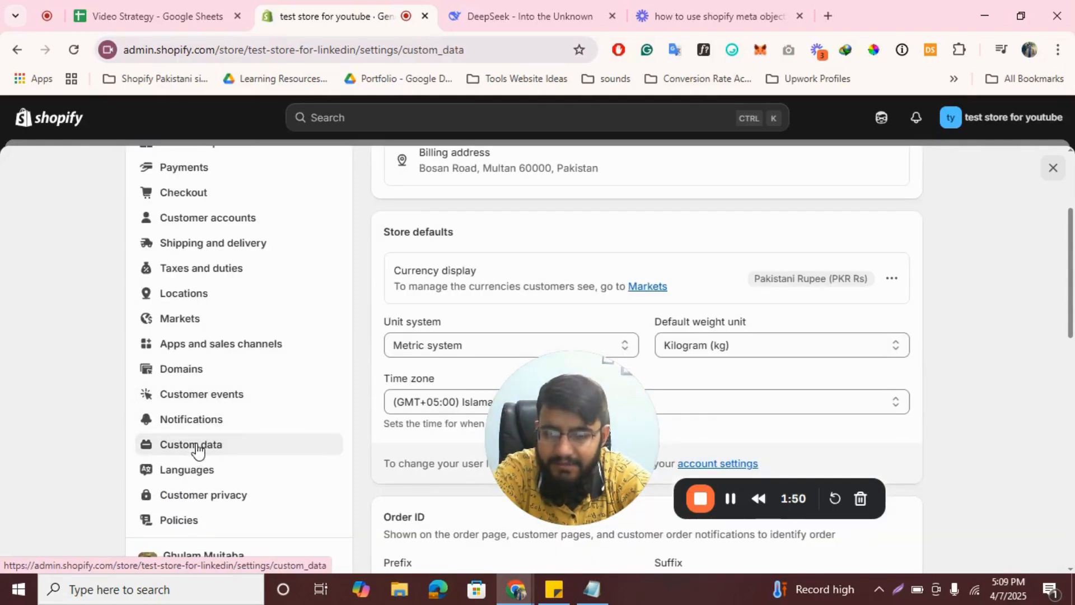
left_click_drag(560, 416, 170, 421)
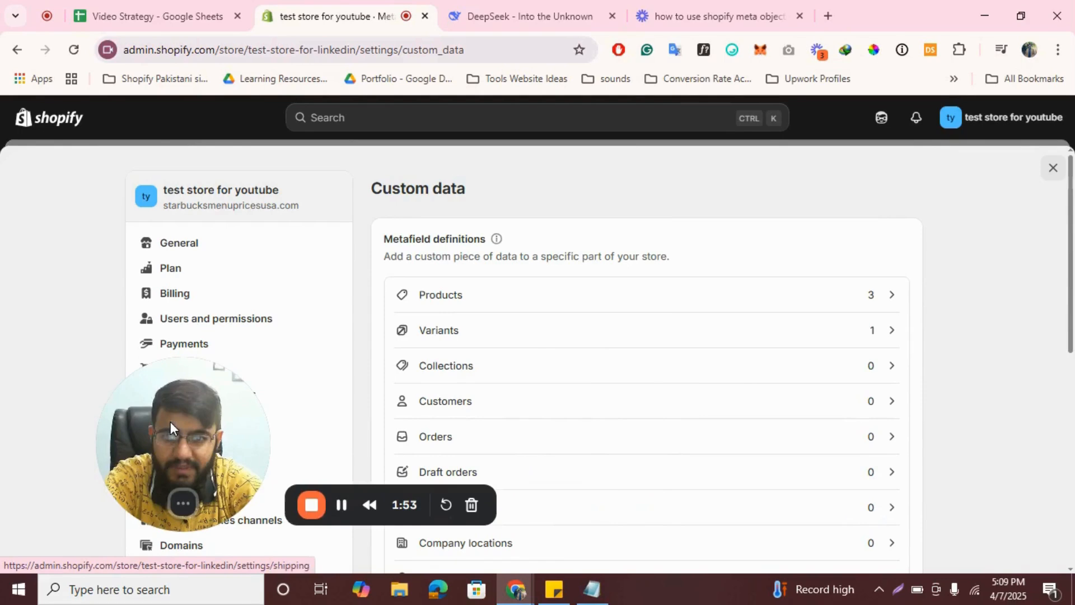
left_click(476, 310)
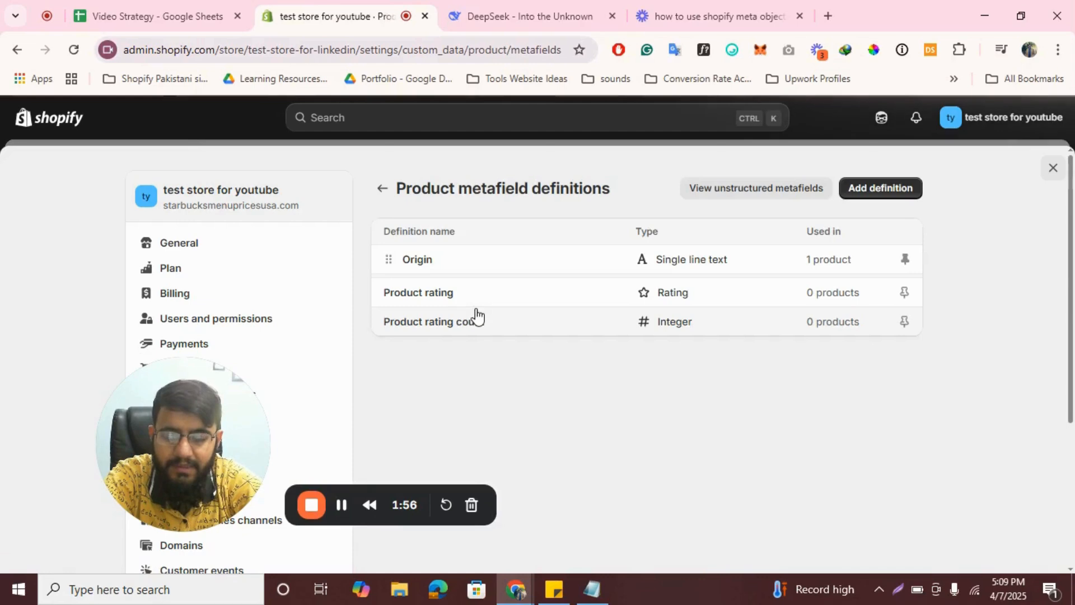
Add a new product metafield definition named Designers of type Metaobject.
left_click(895, 186)
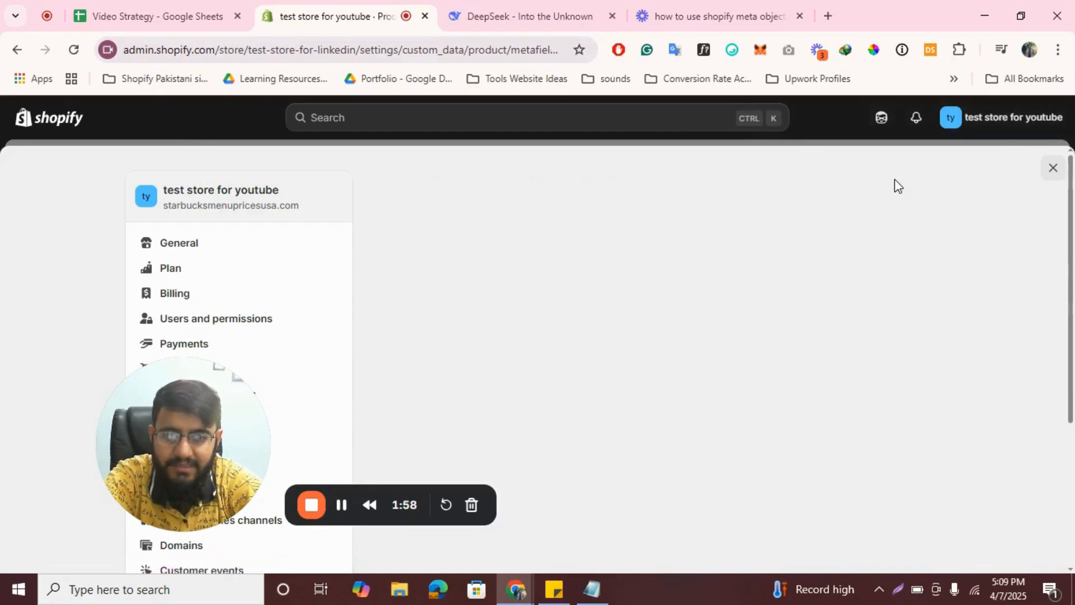
left_click(479, 262)
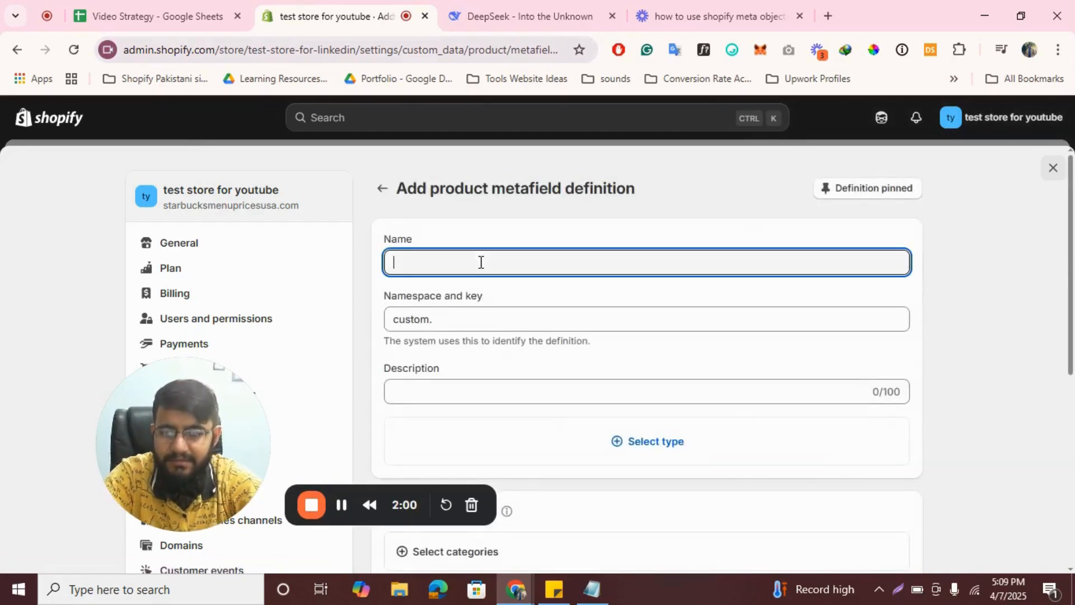
type("Designers")
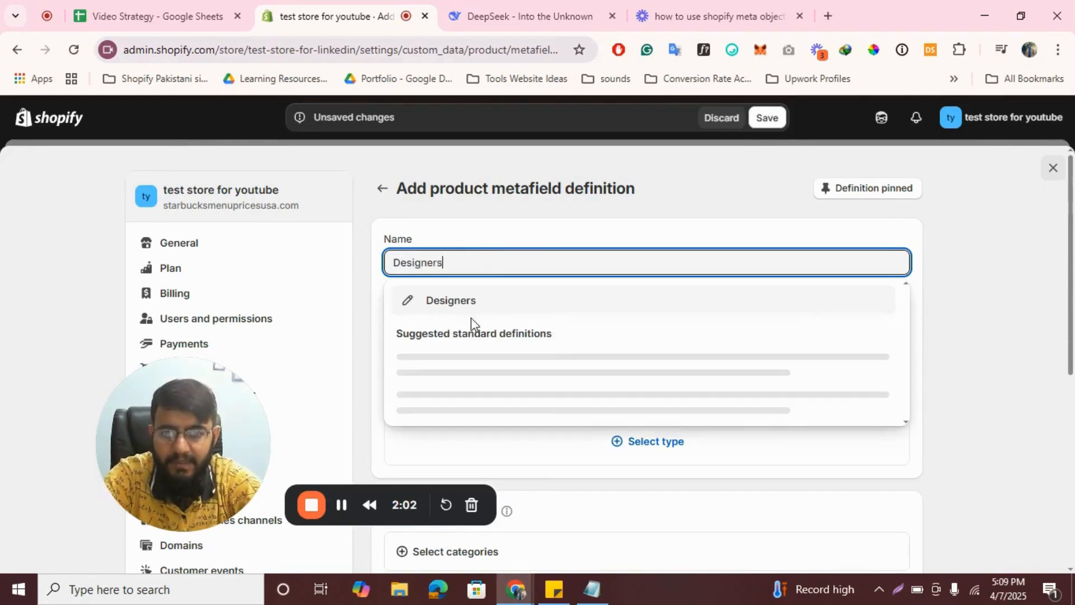
left_click(442, 307)
left_click(644, 444)
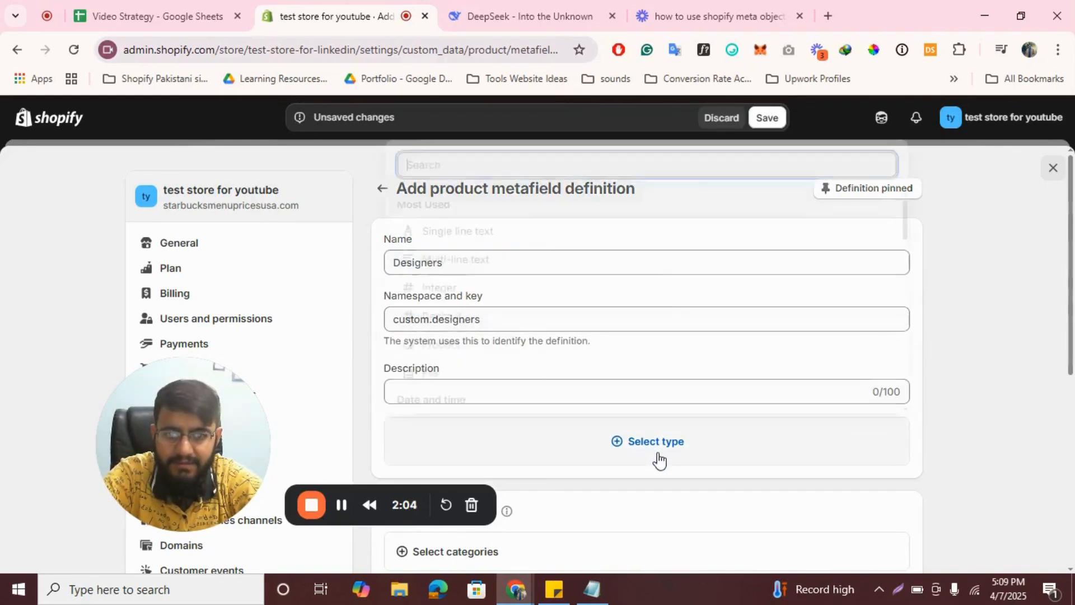
scroll(639, 332, "down", 10)
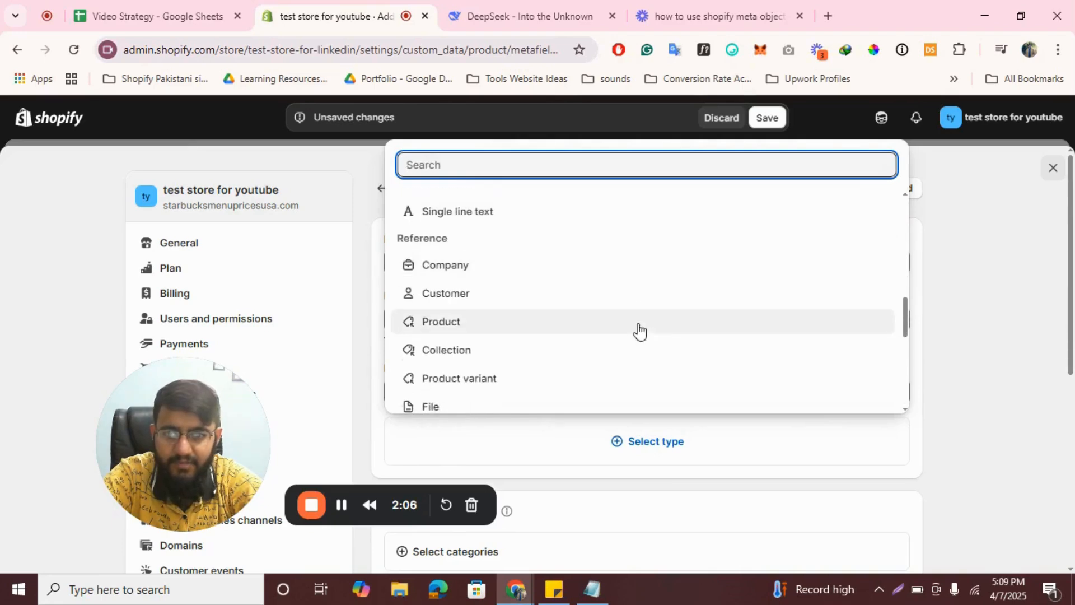
scroll(598, 334, "down", 3)
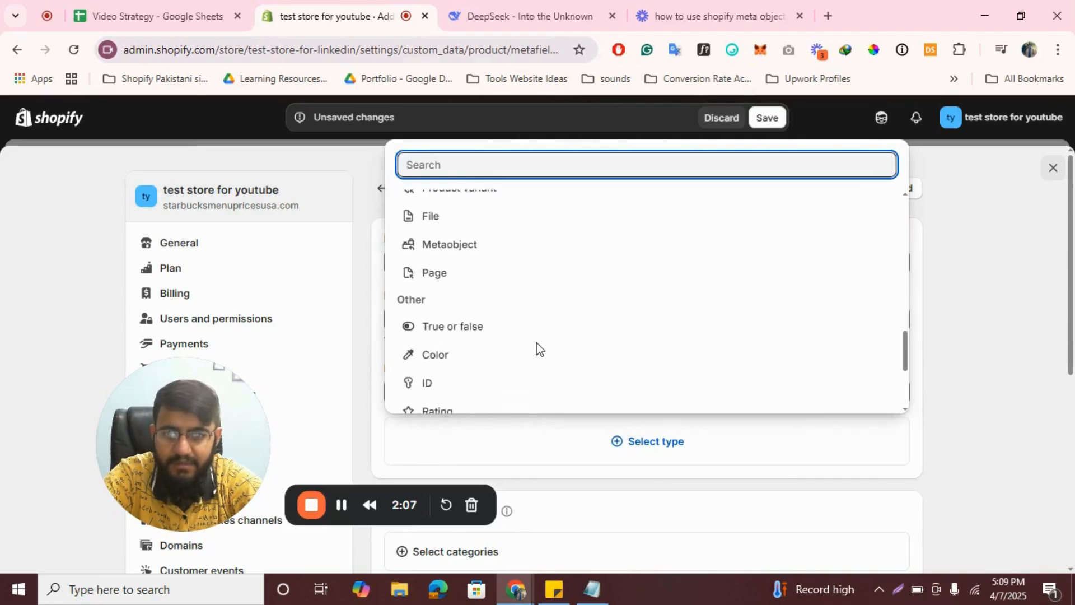
left_click(474, 235)
Set its reference to the Designers metaobject, save the definition, and close Settings.
scroll(722, 452, "down", 1)
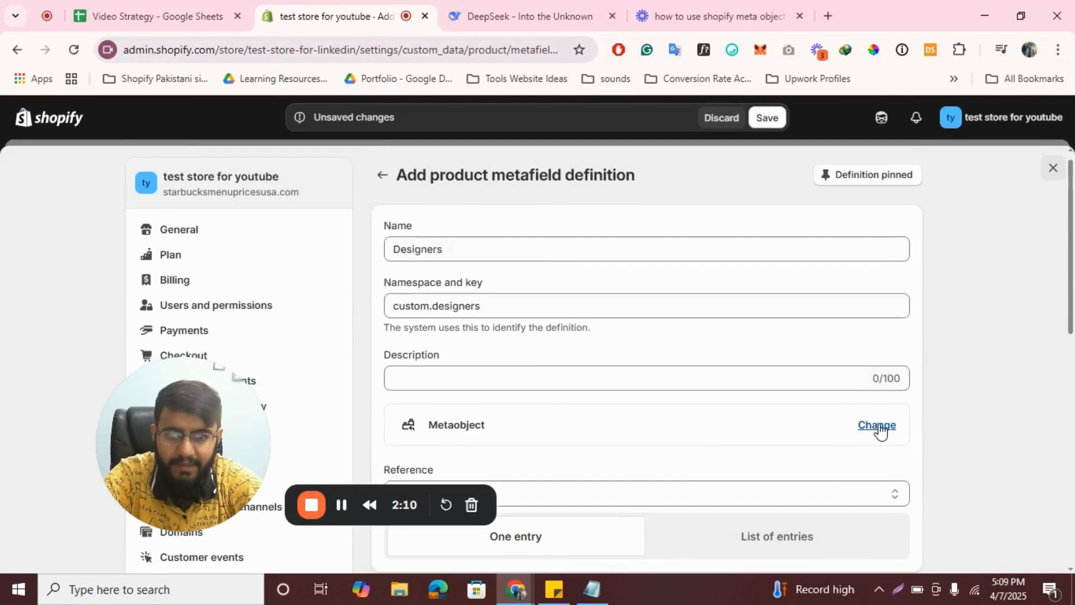
scroll(782, 424, "down", 2)
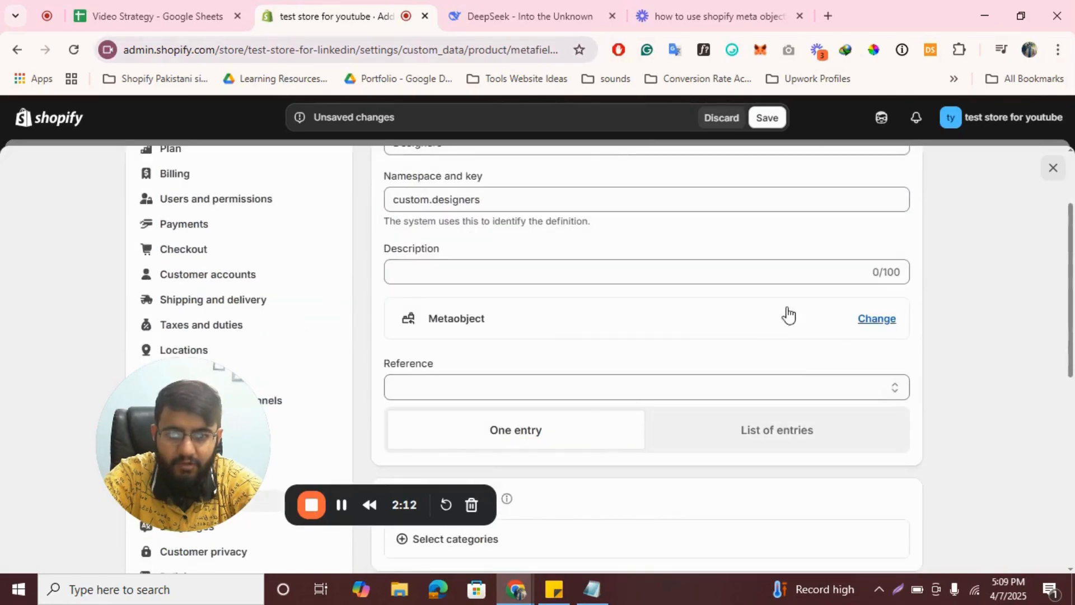
left_click(663, 394)
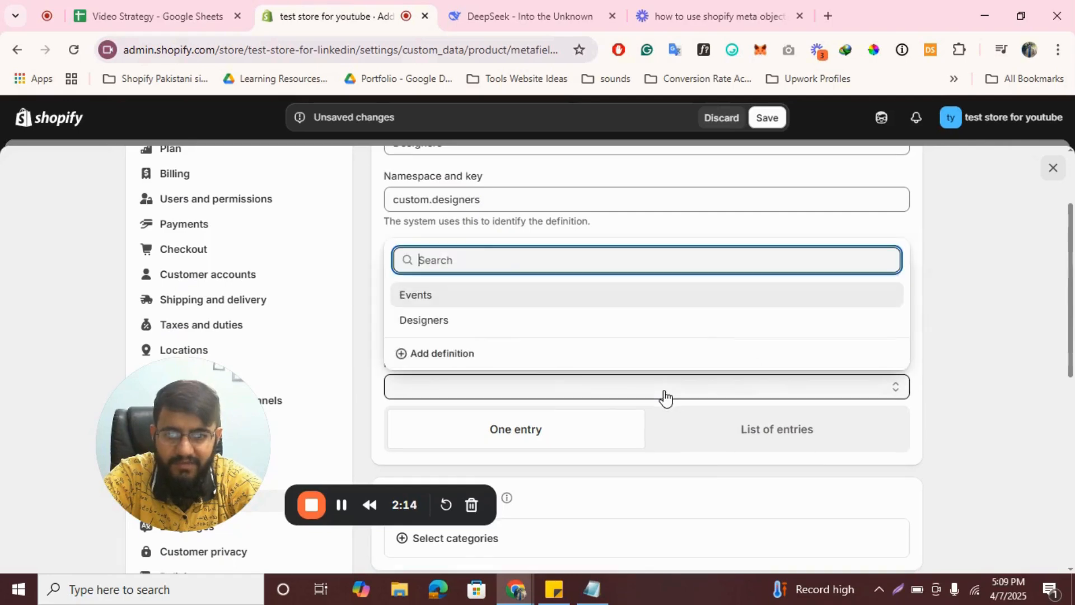
left_click(427, 321)
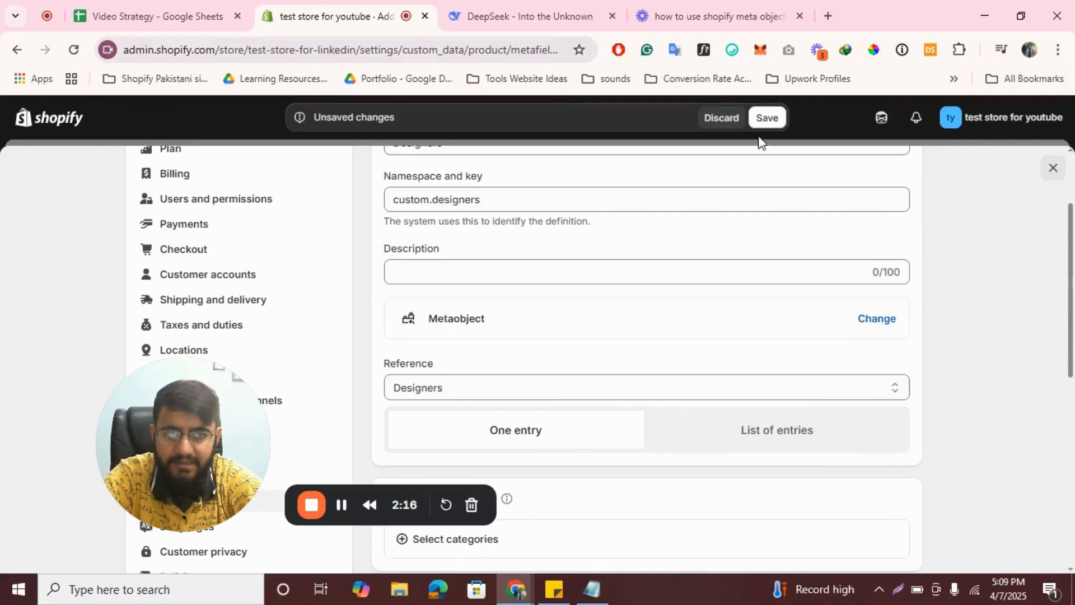
left_click(775, 120)
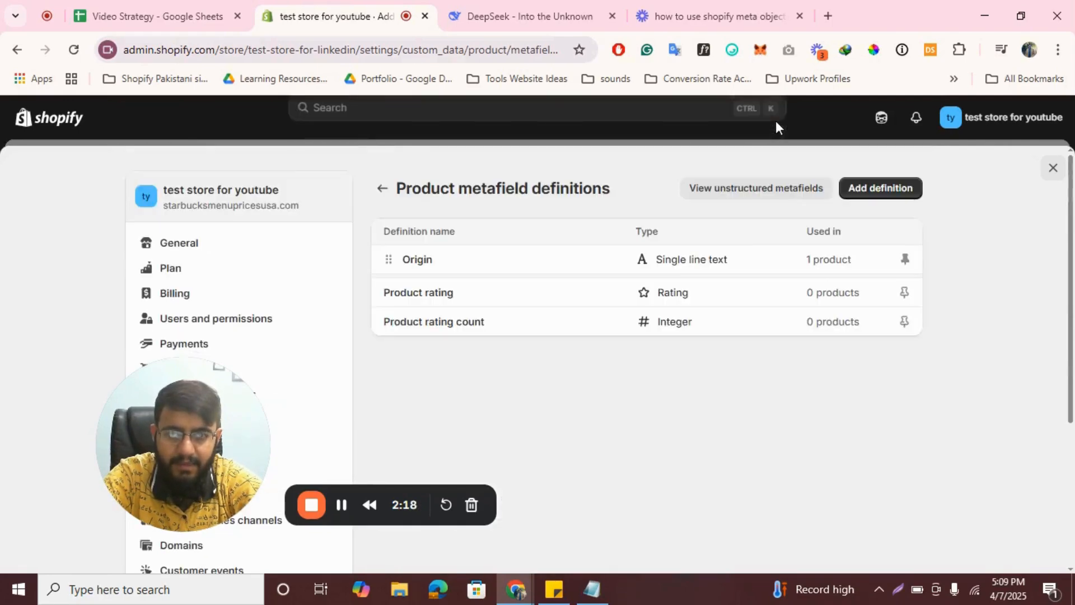
left_click(1050, 169)
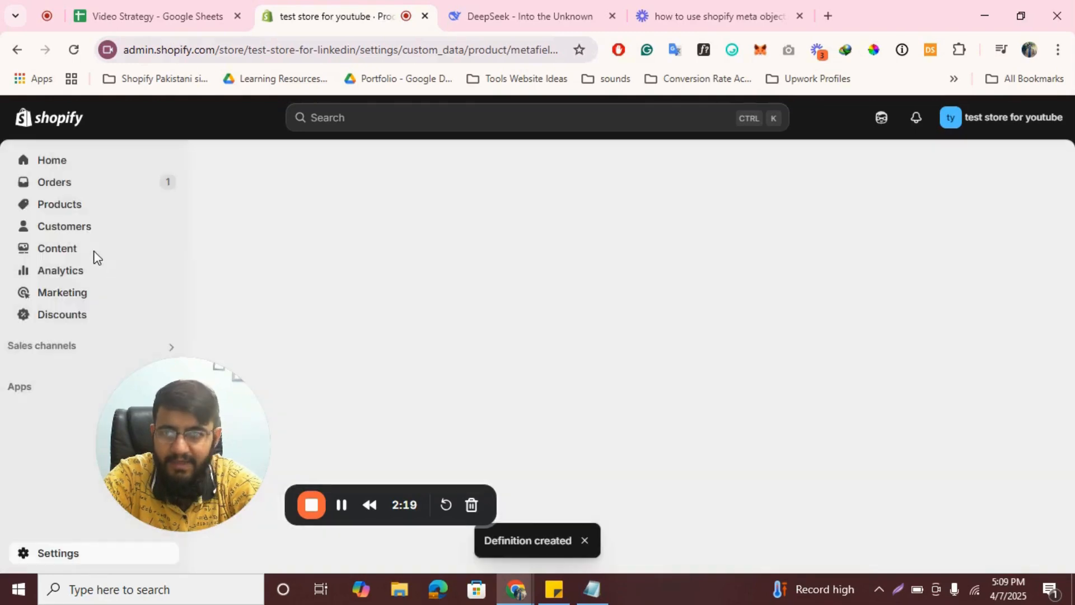
Set the Running T-shirt Men Summer Ice Silk Thin Top product's Designers metafield to the designer entry and save.
left_click(56, 212)
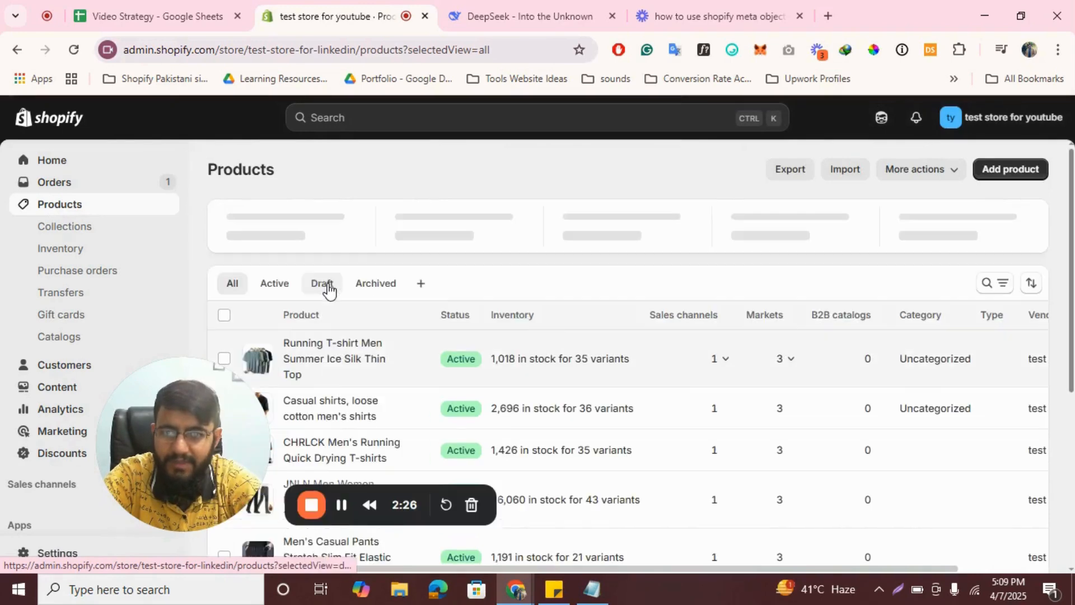
left_click(347, 357)
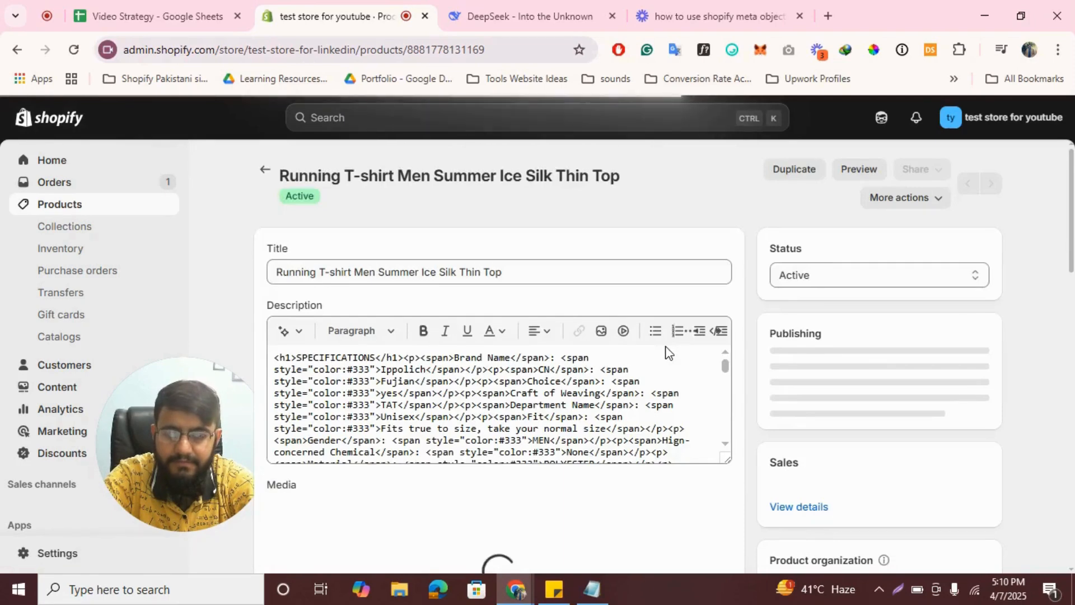
scroll(666, 353, "down", 10)
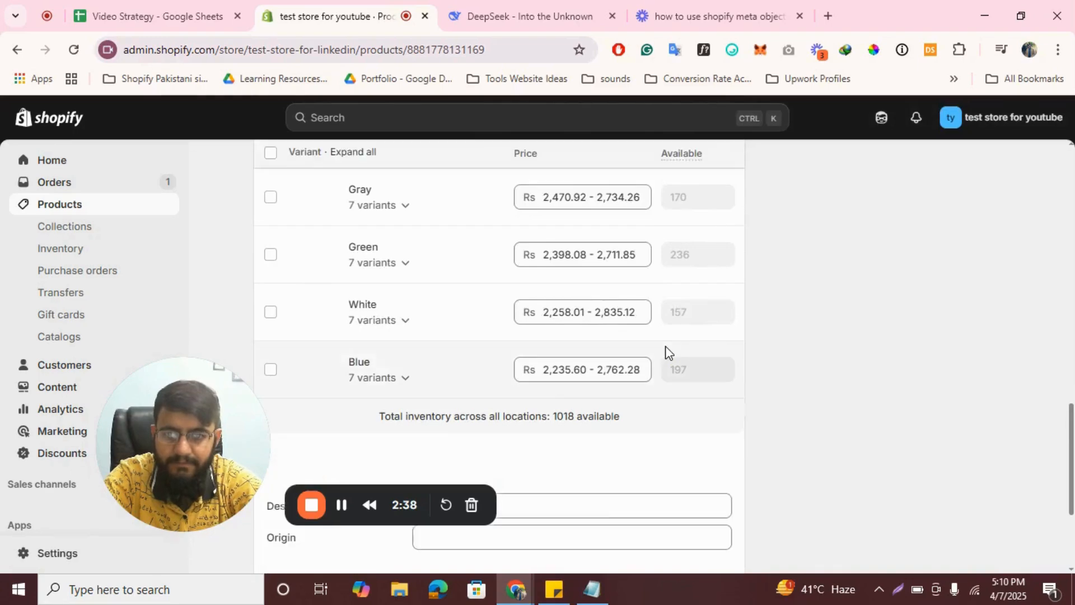
scroll(666, 353, "down", 5)
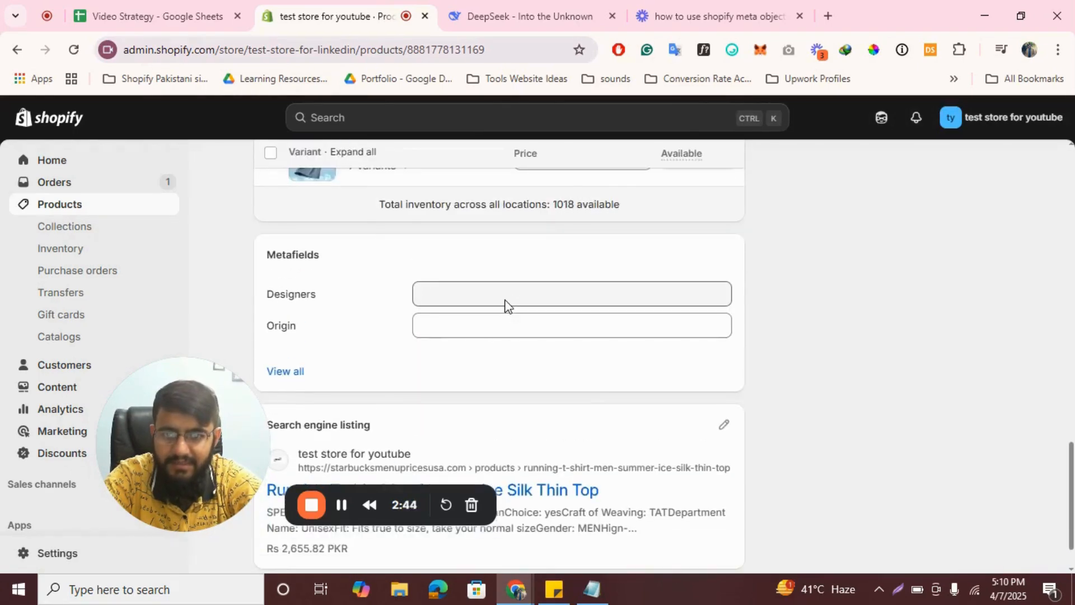
left_click(506, 306)
left_click(440, 307)
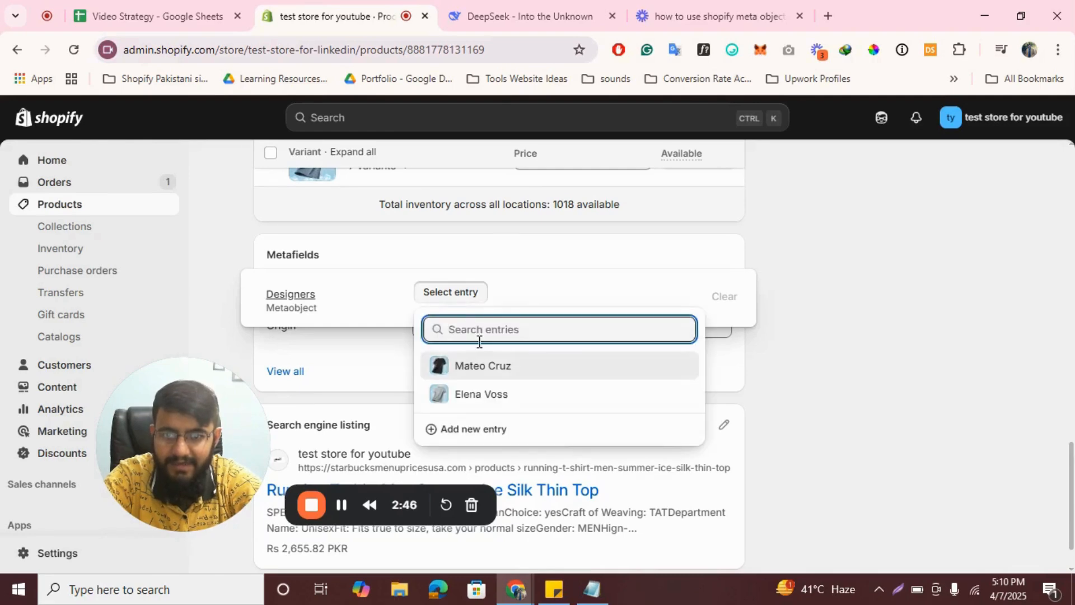
left_click(477, 368)
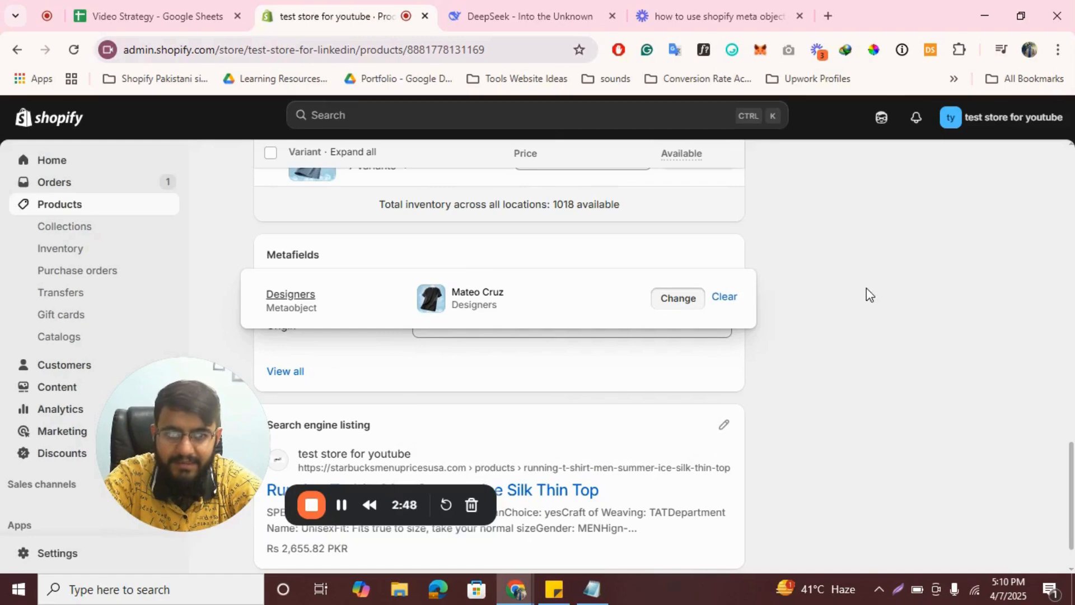
left_click(773, 115)
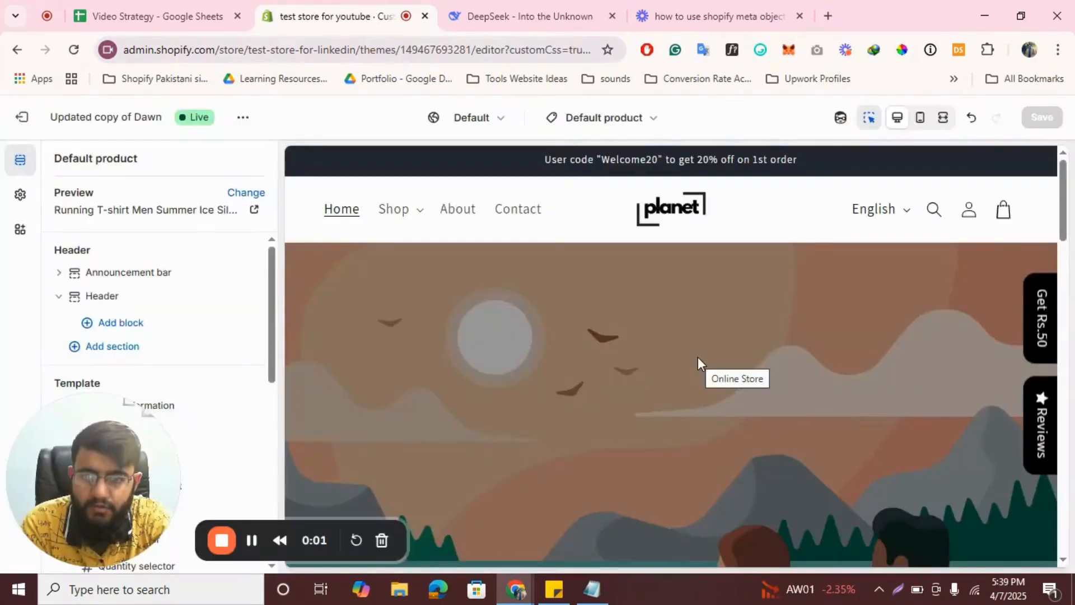
Show the Running T-shirt product page (Rs.2,655.82) in the theme editor preview via Featured products.
scroll(697, 357, "down", 10)
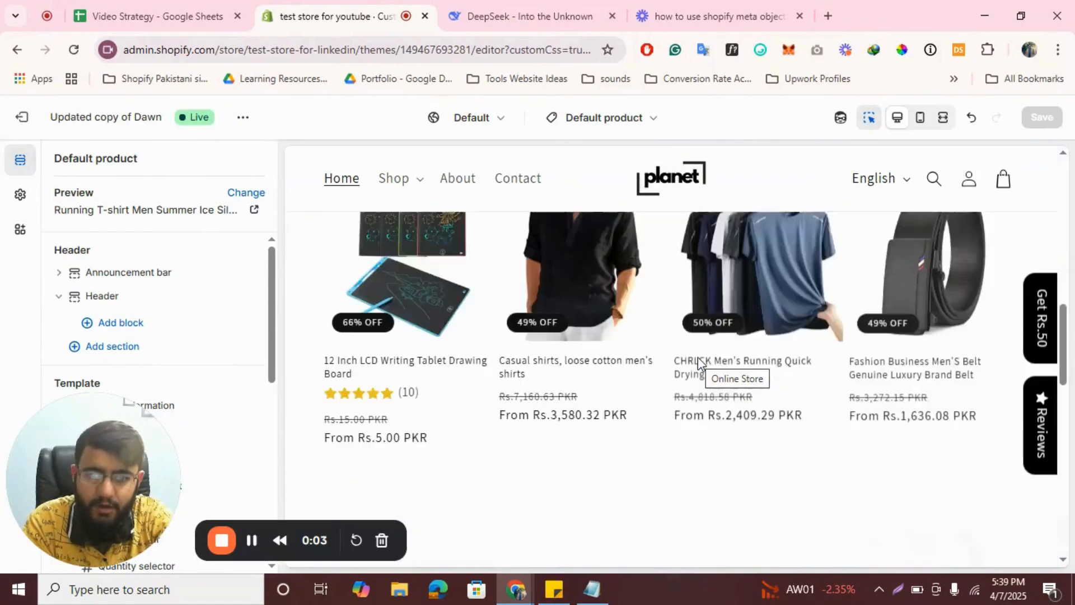
scroll(697, 357, "down", 2)
scroll(882, 338, "down", 3)
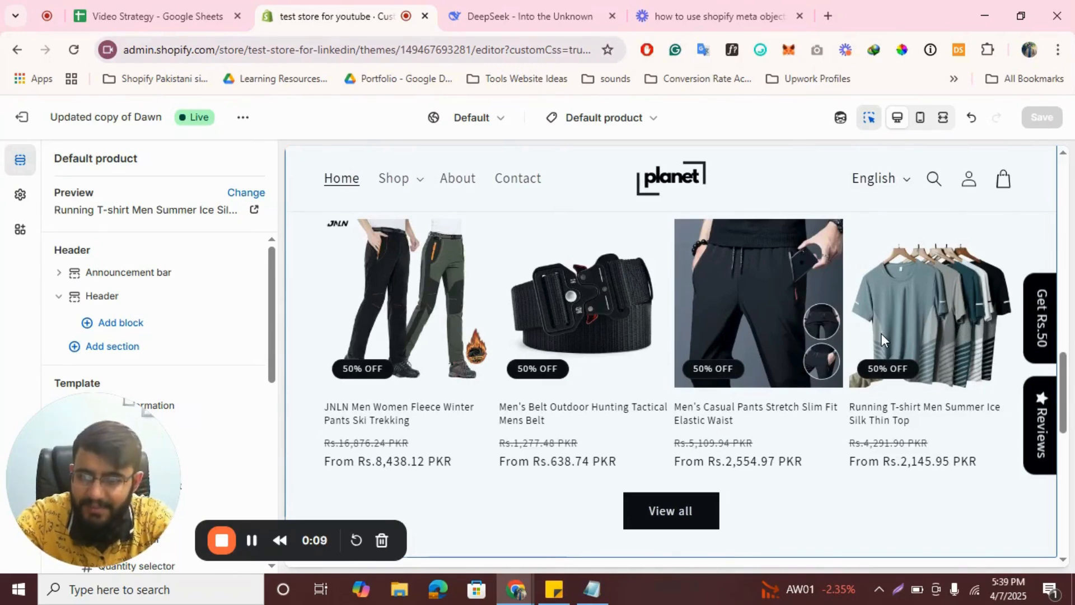
left_click(885, 418)
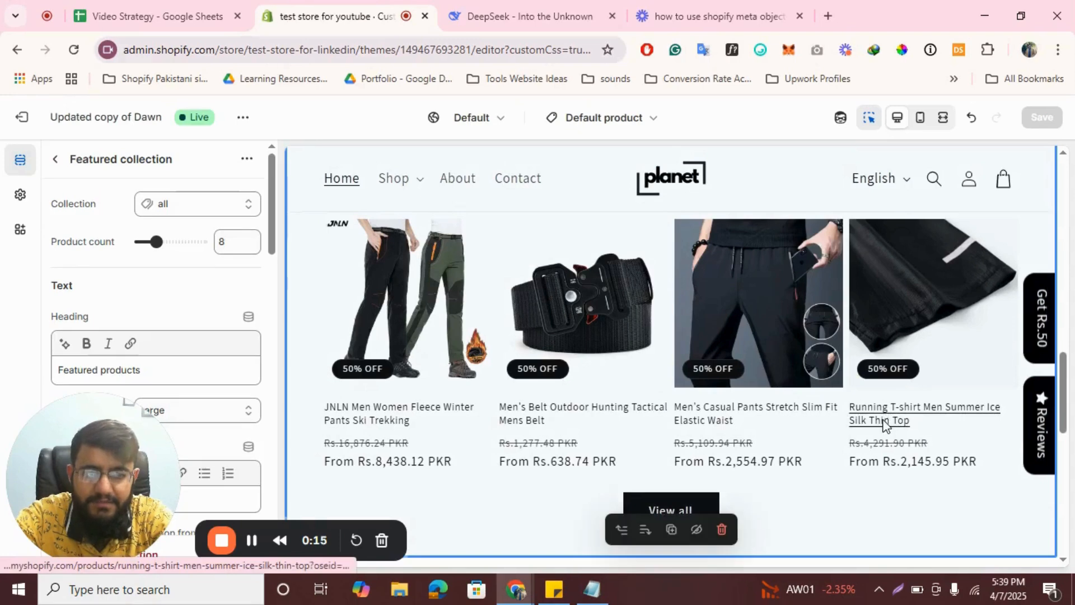
left_click(883, 424)
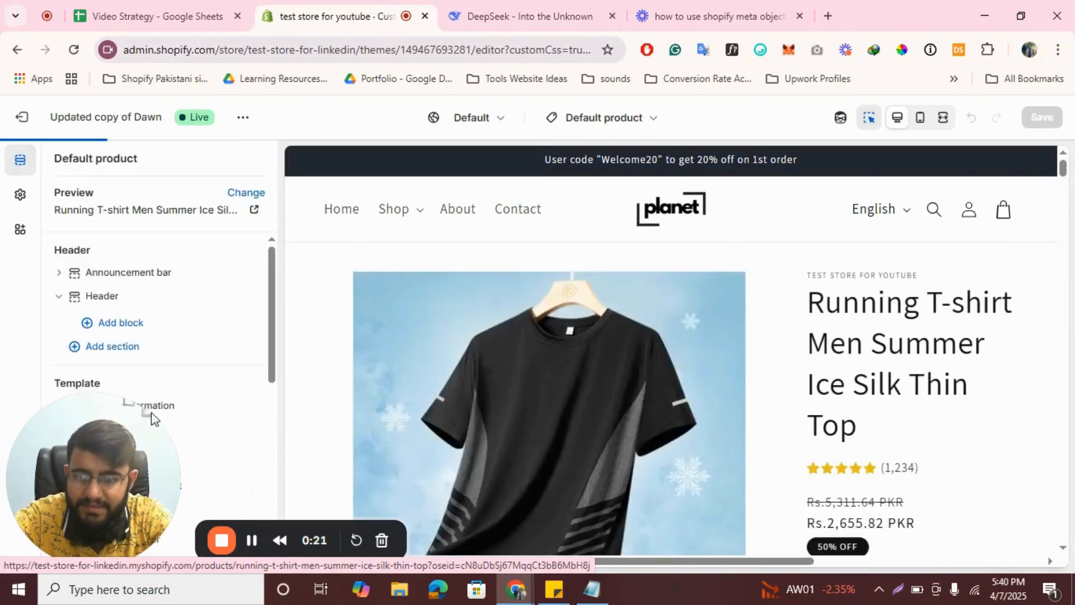
Delete the existing Image with text section from the Default product template.
left_click_drag(117, 432, 444, 402)
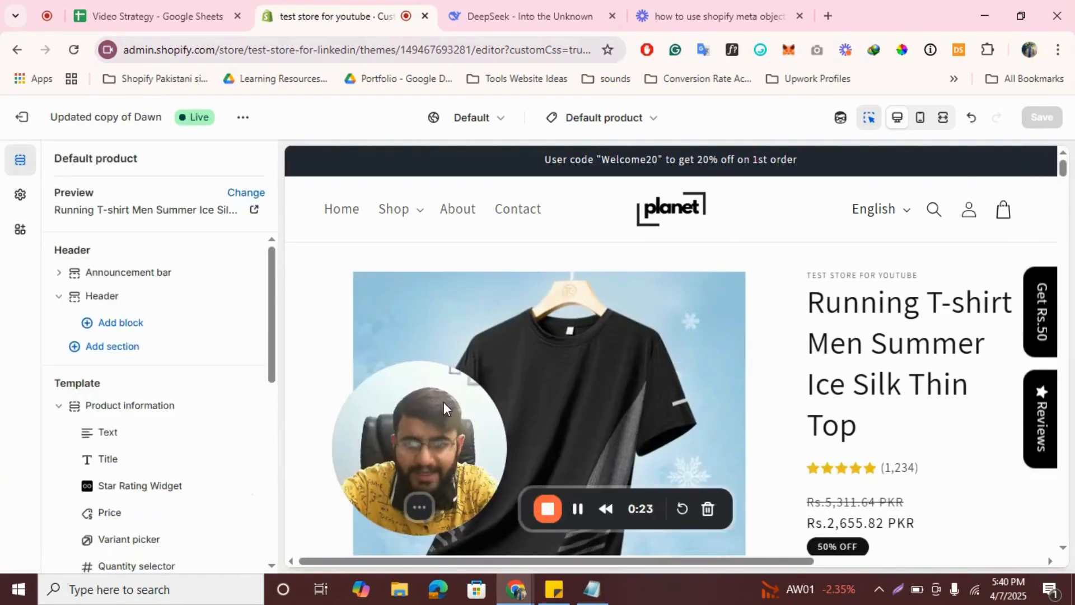
scroll(801, 386, "down", 4)
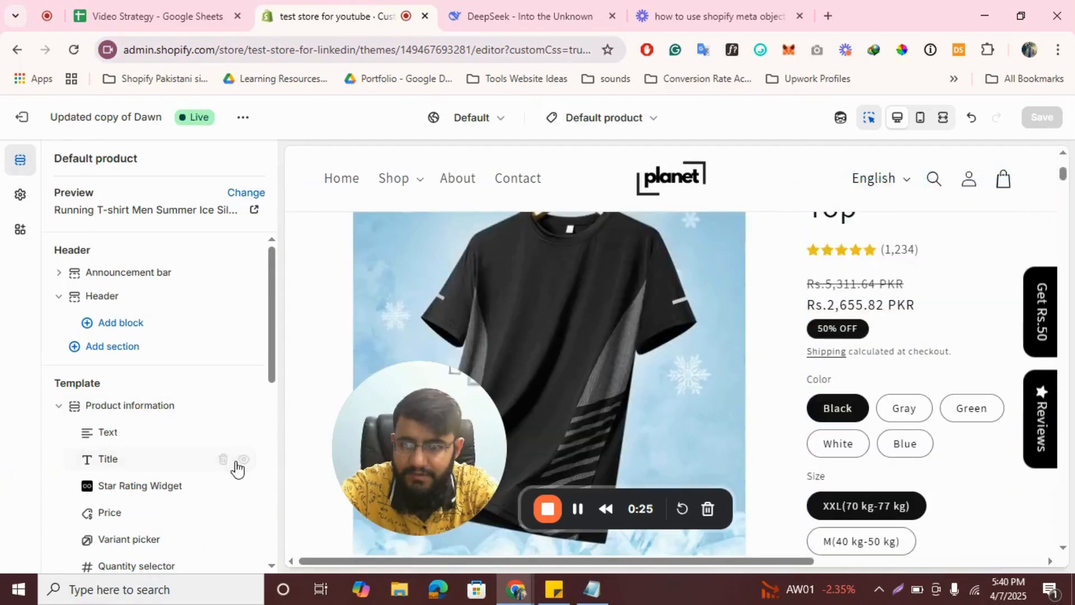
scroll(235, 465, "down", 2)
scroll(238, 469, "down", 4)
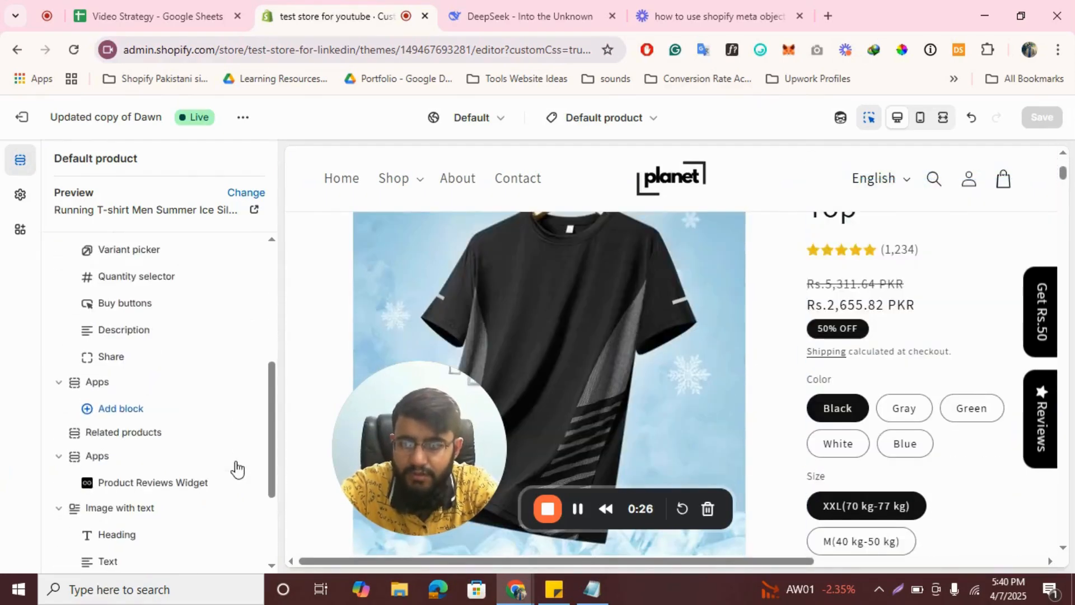
scroll(237, 469, "down", 1)
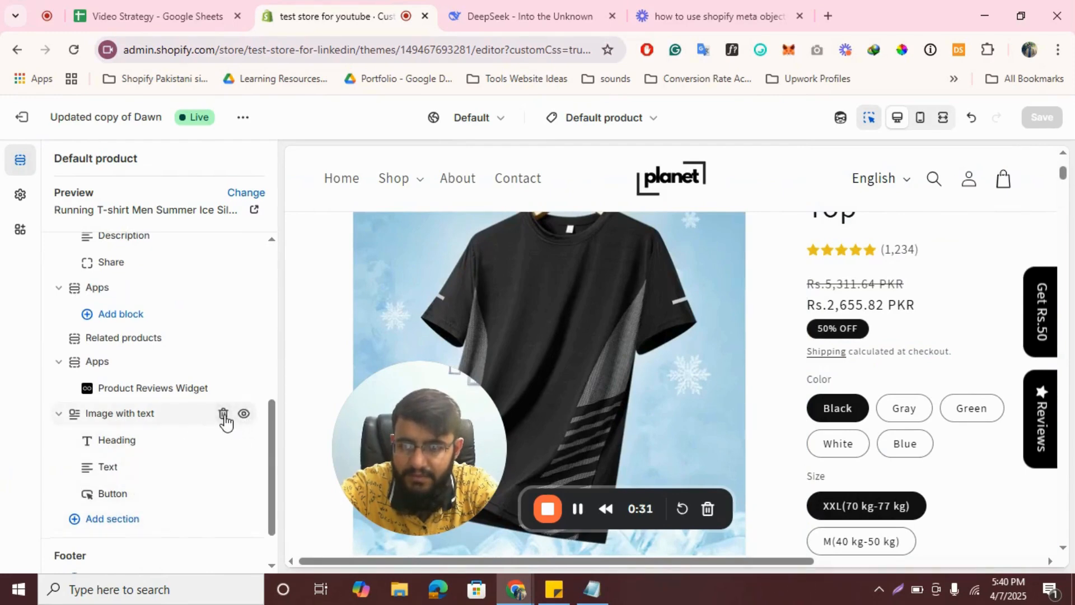
left_click(223, 414)
Add a new Image with text section with placeholder content.
left_click(118, 462)
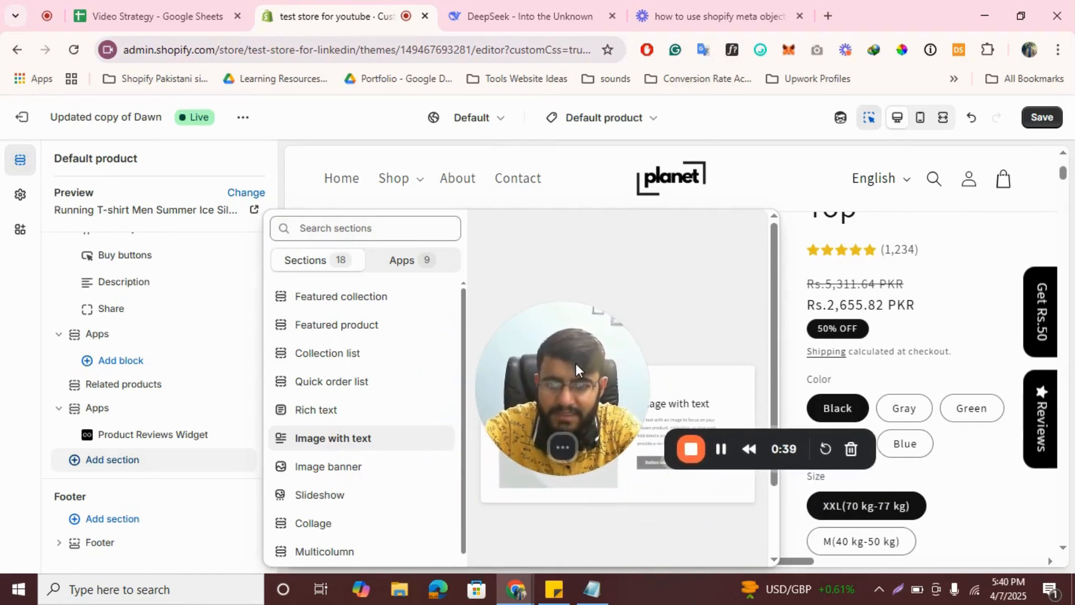
left_click(328, 448)
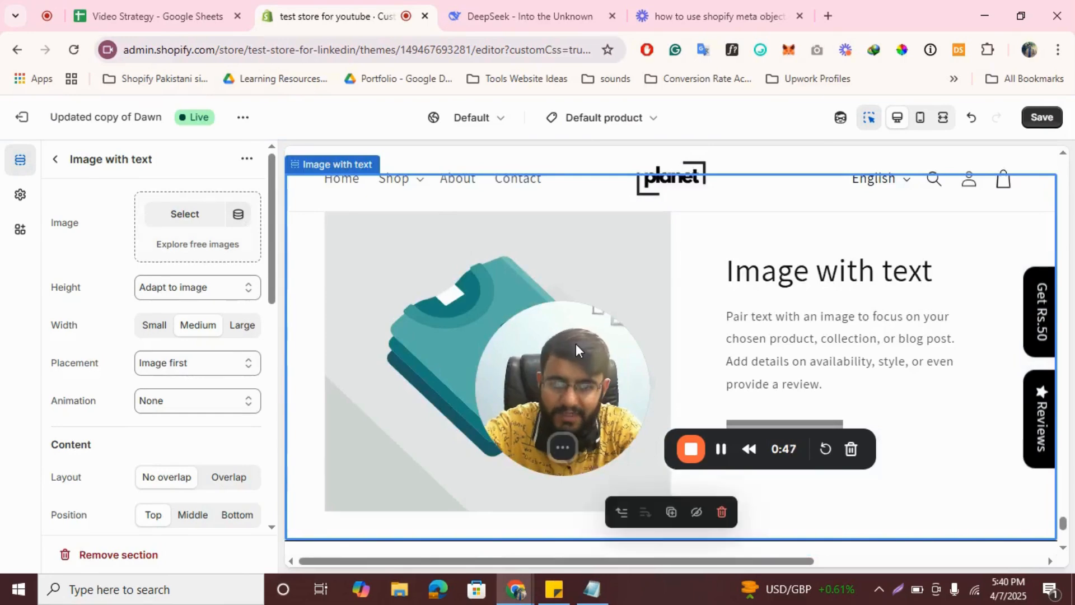
left_click_drag(575, 344, 400, 435)
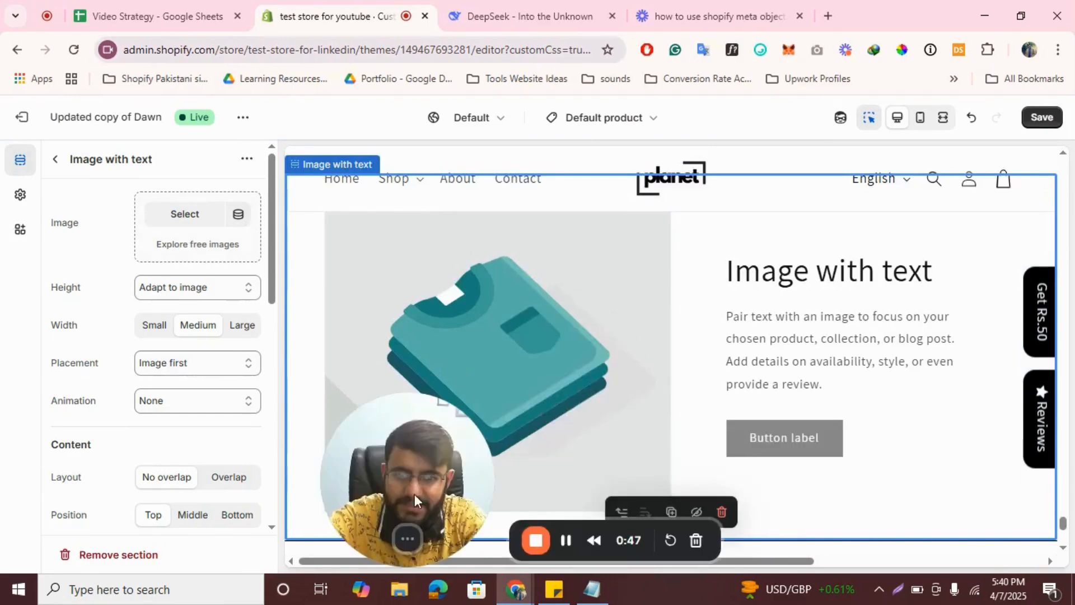
Connect the section's Image setting to the Designers metafield's Image field.
left_click(240, 219)
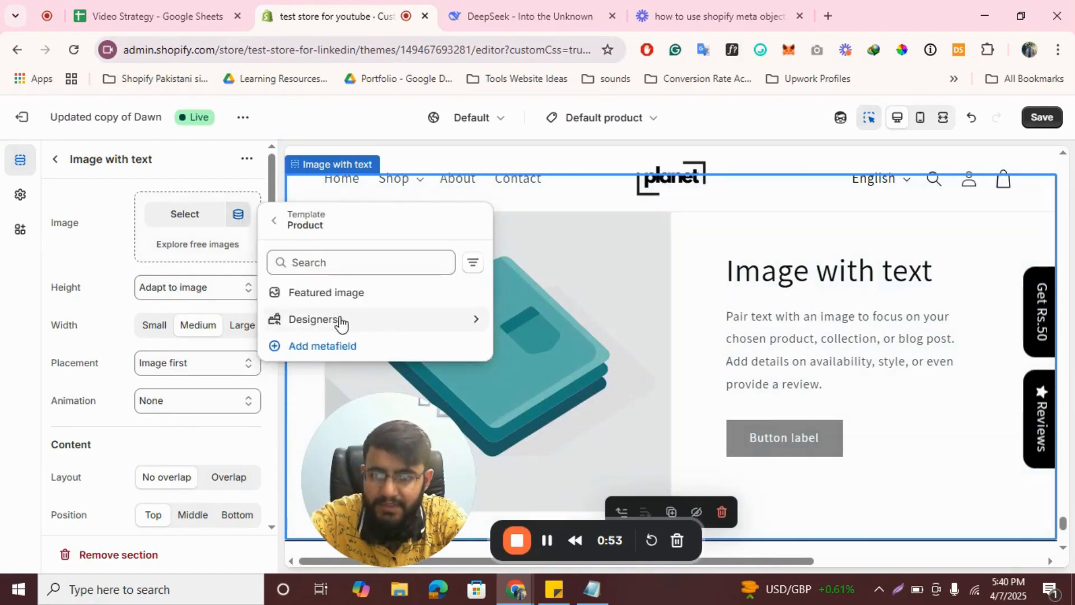
left_click(340, 321)
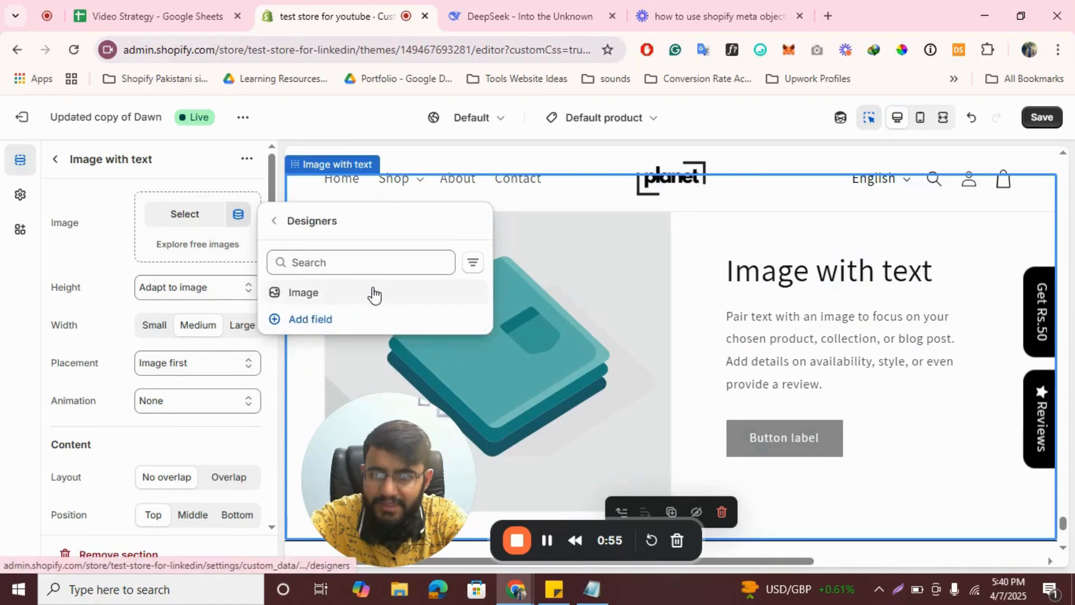
left_click(317, 296)
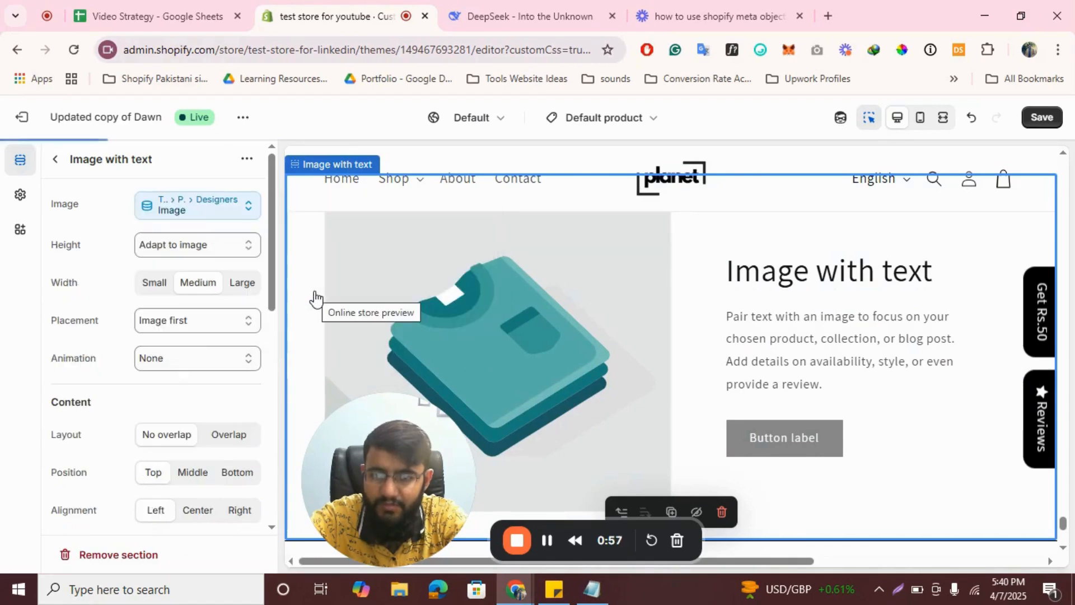
left_click(57, 162)
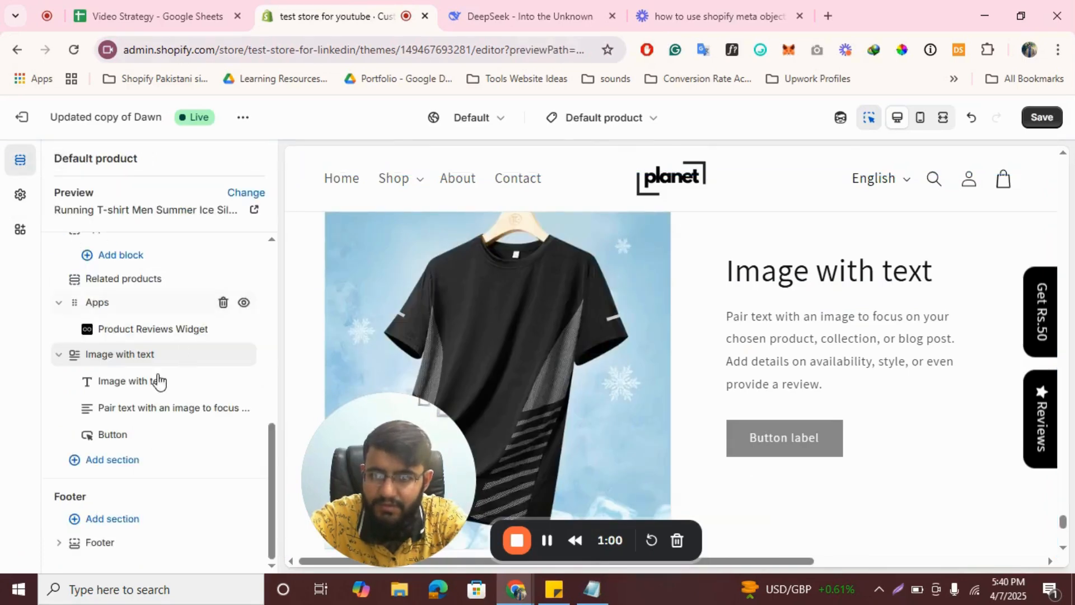
Clear the placeholder heading and connect it to the Designers Name field.
left_click(830, 271)
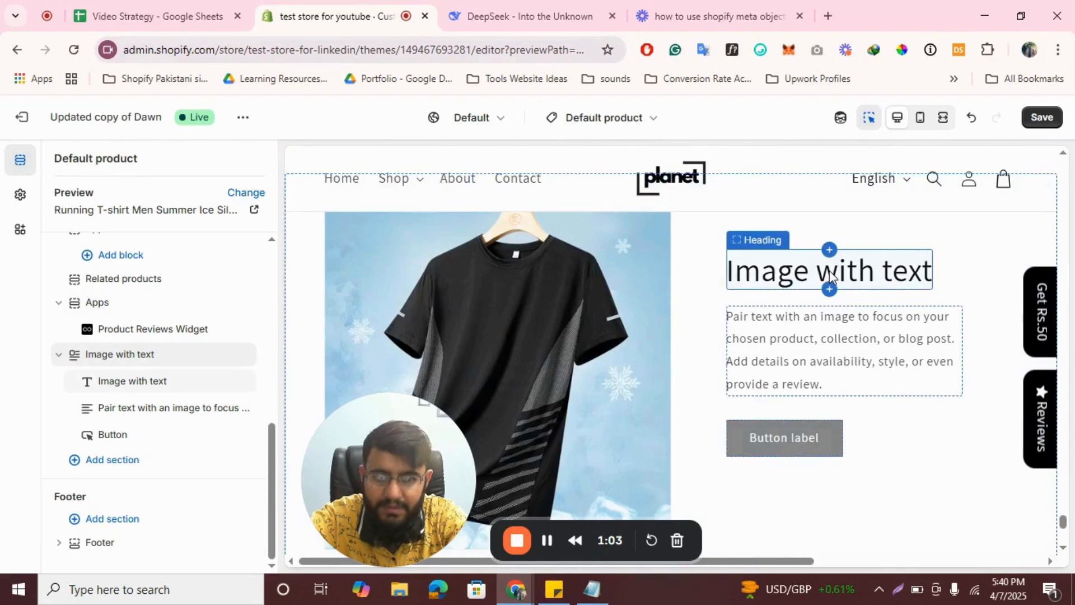
triple_click(127, 246)
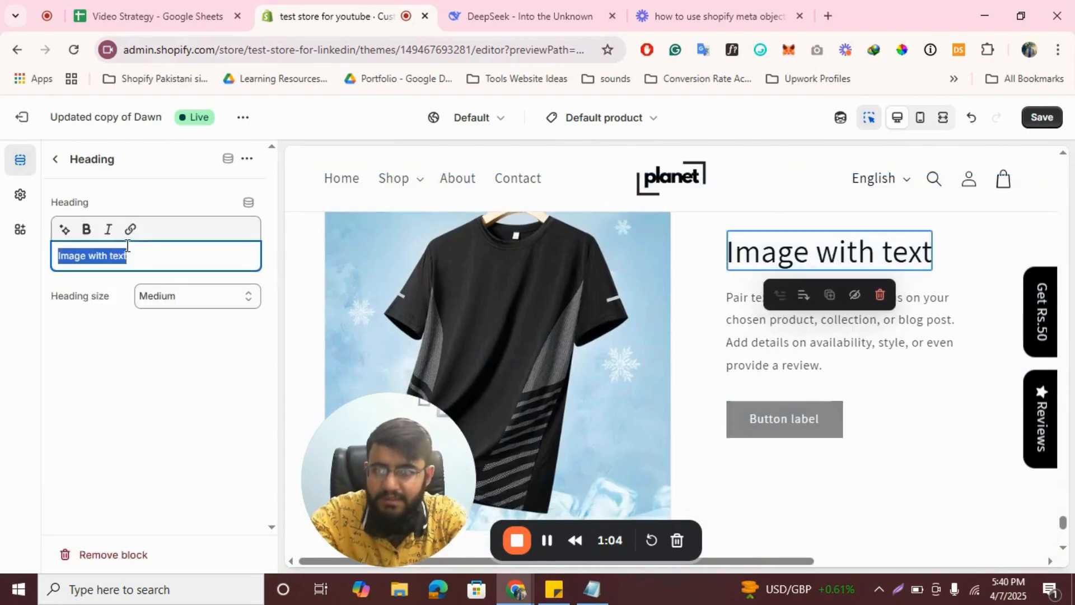
key("BackSpace")
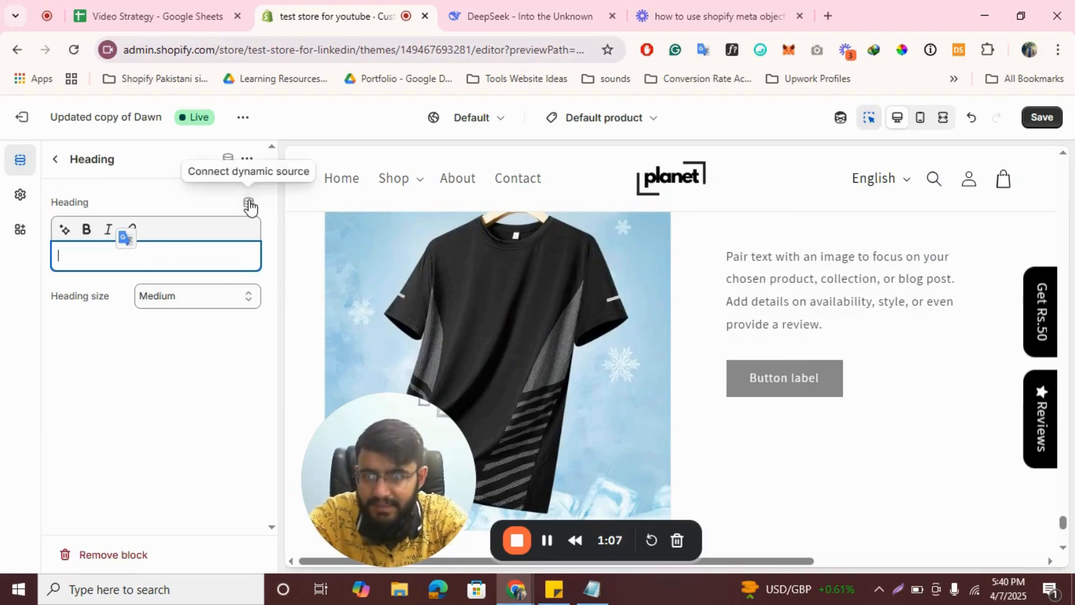
left_click(249, 205)
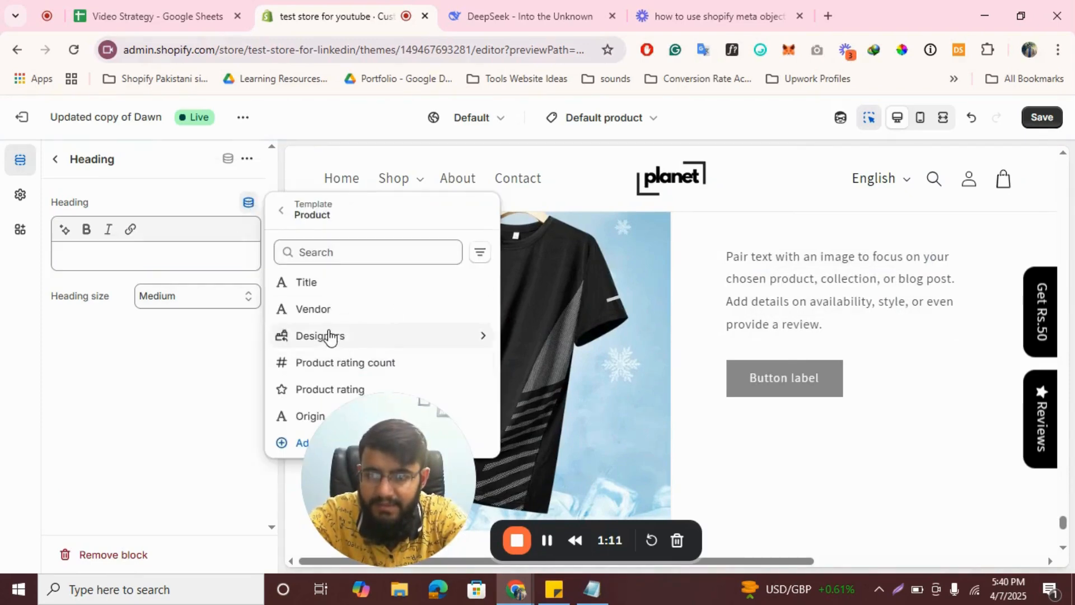
left_click(330, 336)
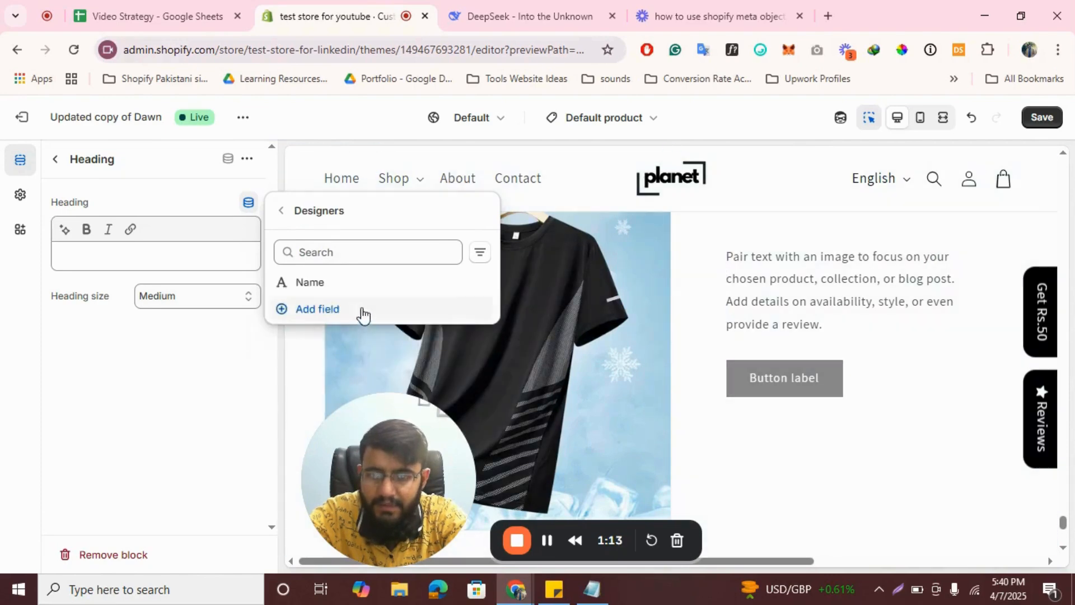
left_click(317, 284)
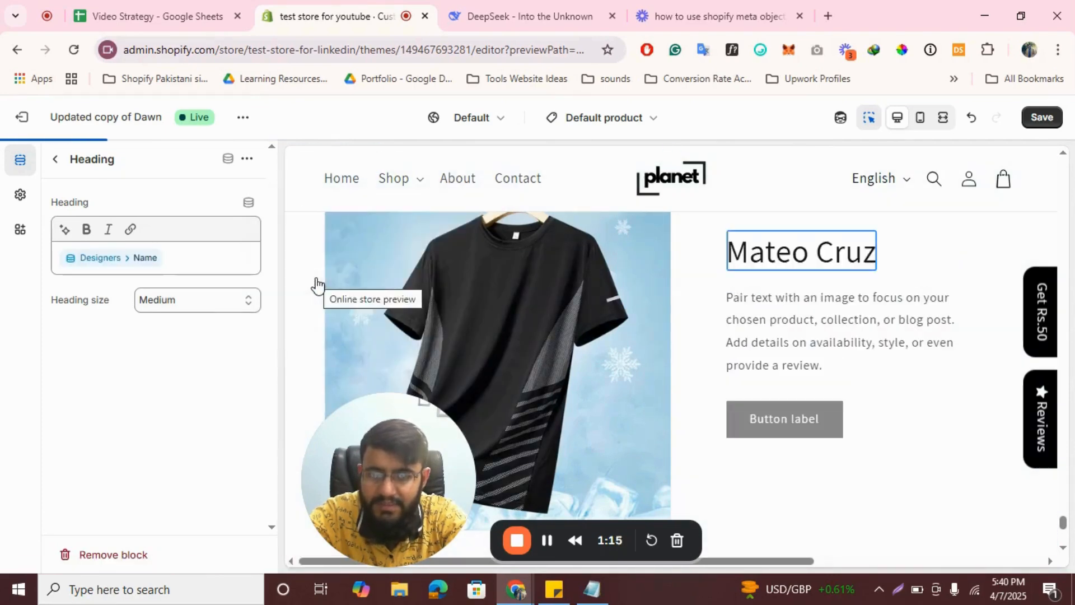
left_click(56, 163)
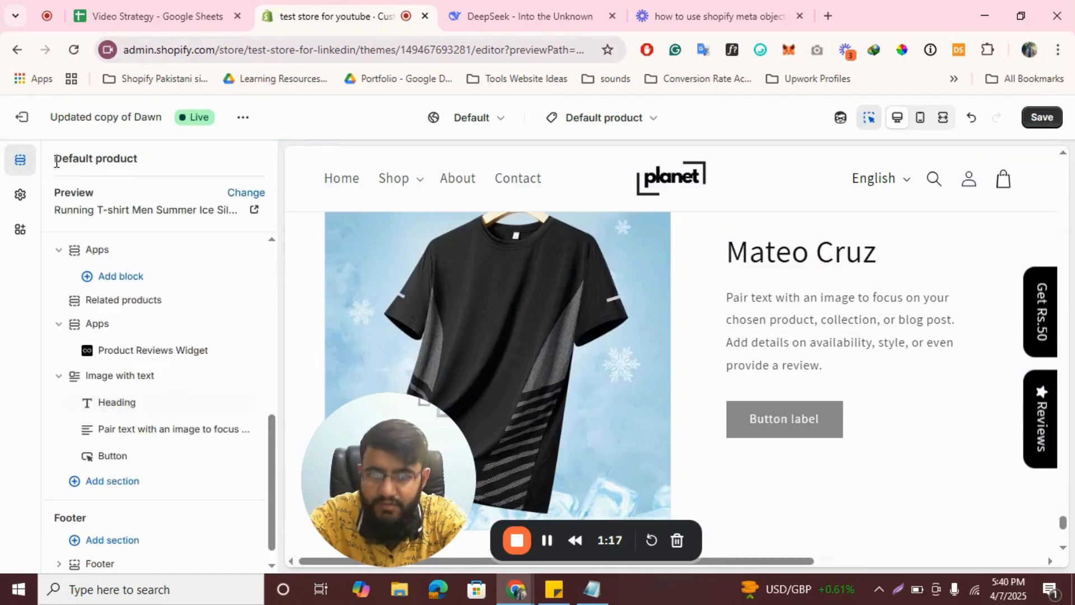
Delete the placeholder paragraph and connect the Text block to the Designers Description field.
left_click(136, 431)
left_click(168, 288)
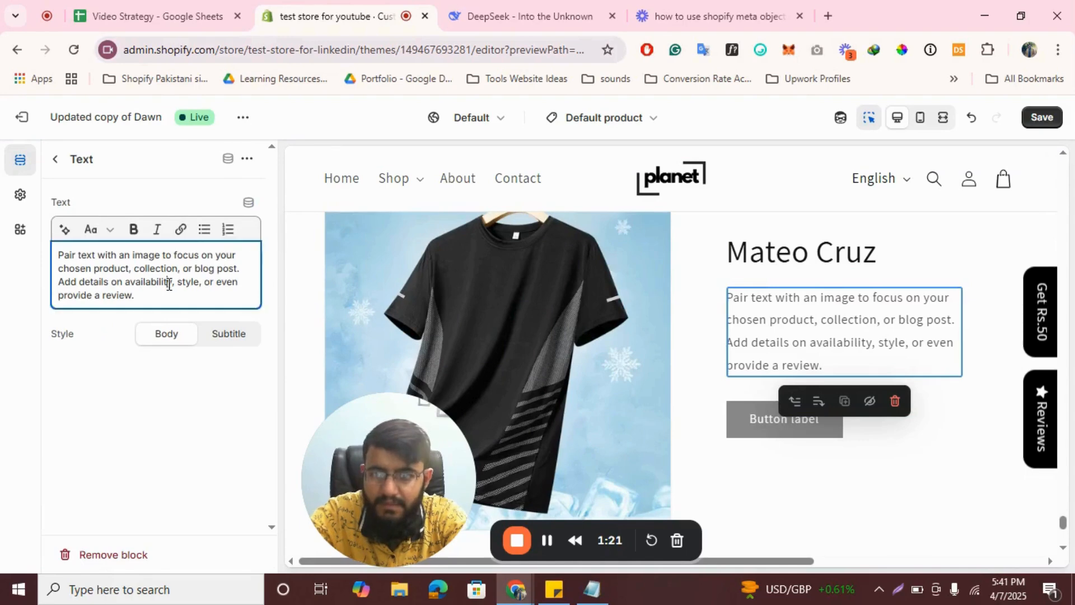
key("ctrl+a")
key("BackSpace")
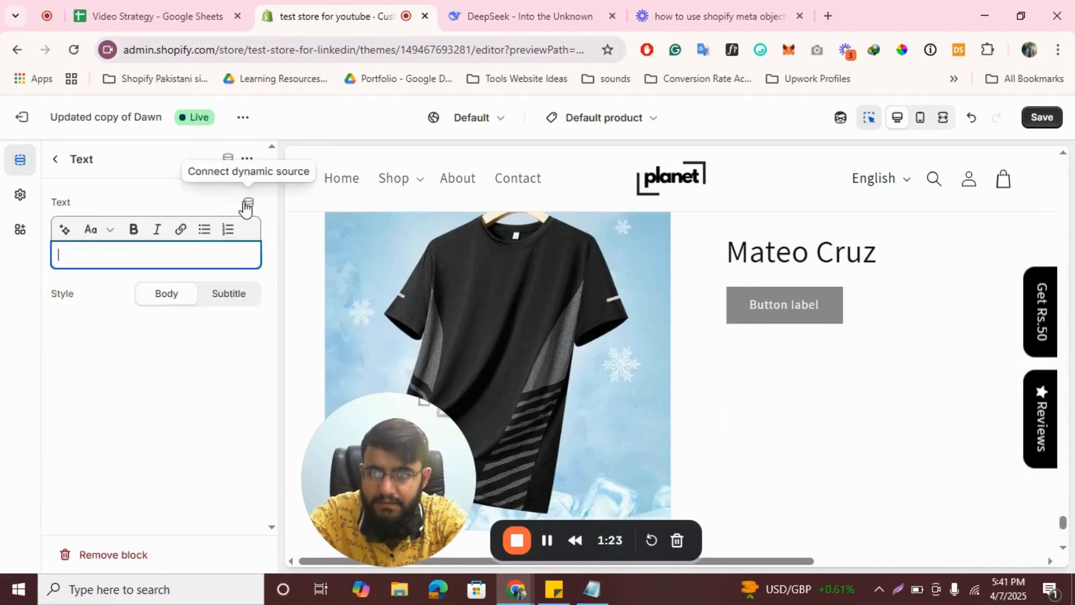
left_click(248, 203)
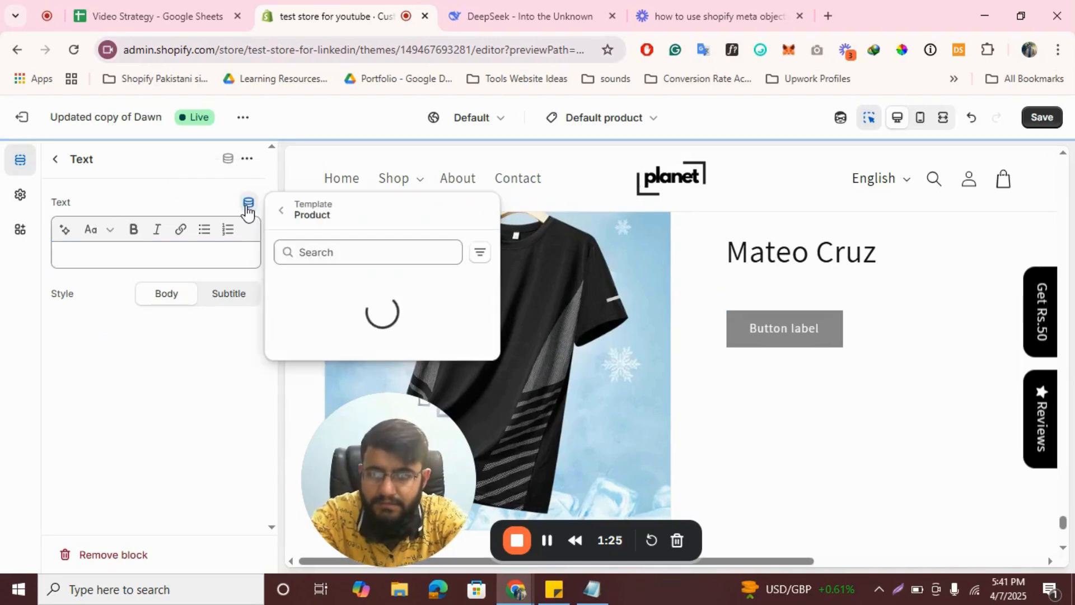
left_click(351, 364)
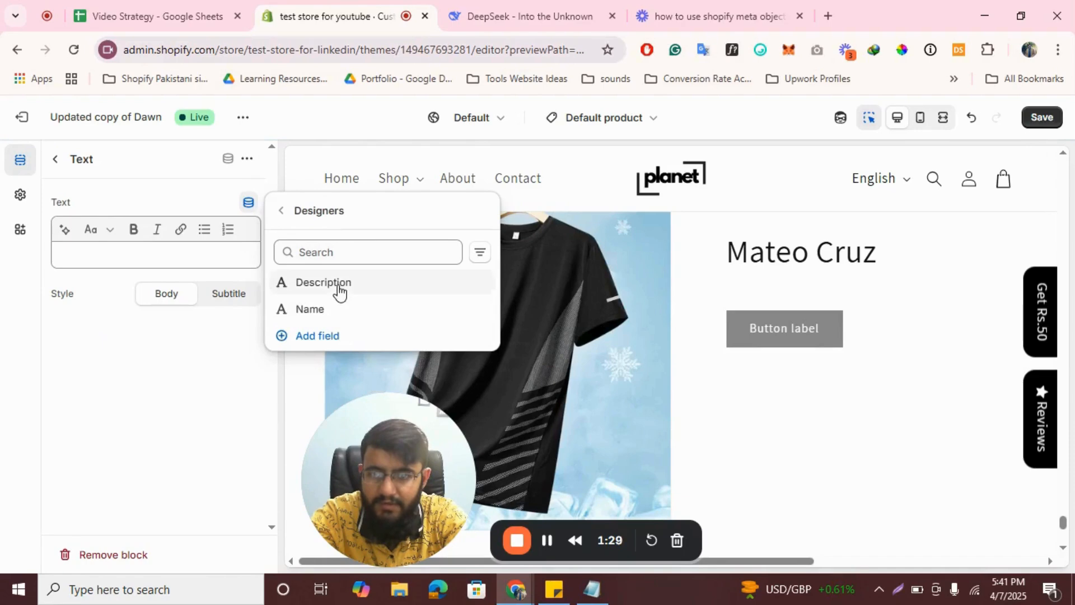
left_click(323, 282)
left_click(55, 159)
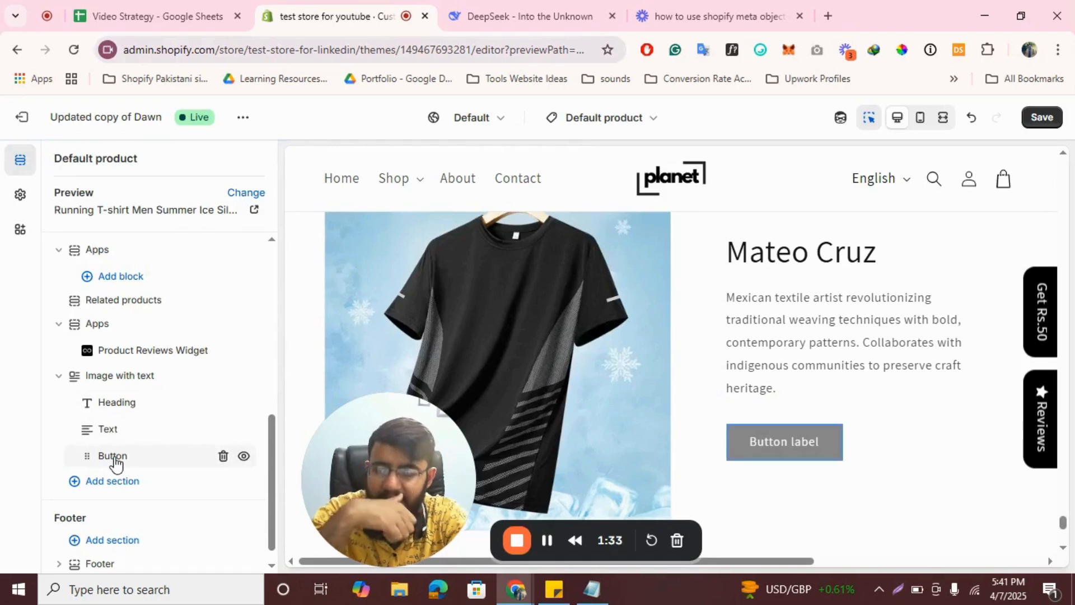
Label the button 'Website', link it to Designers > Website, save the theme, and exit the editor.
left_click(113, 456)
triple_click(119, 234)
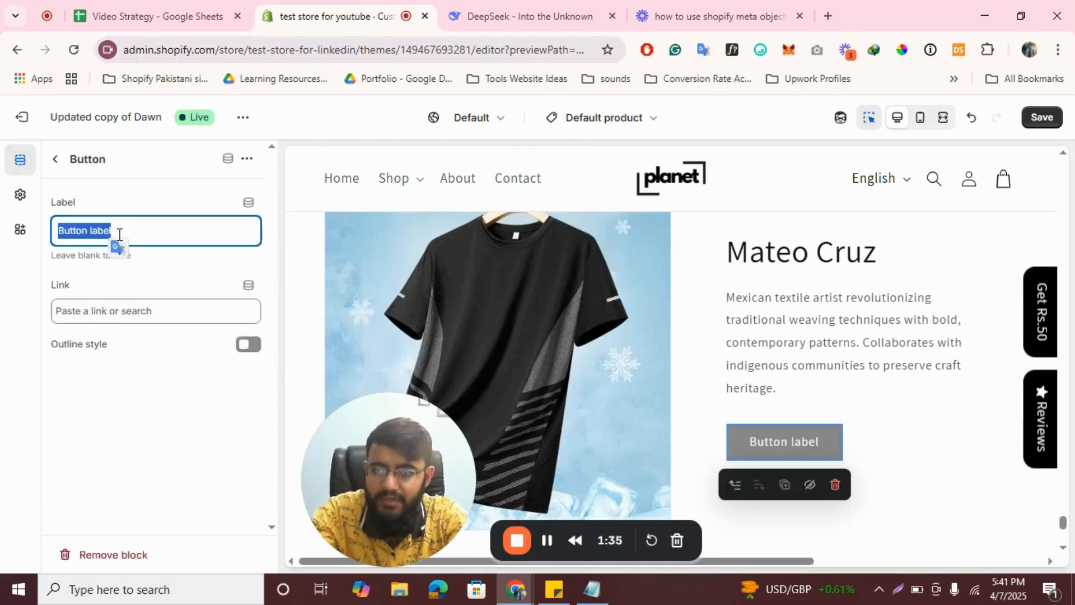
type("Website")
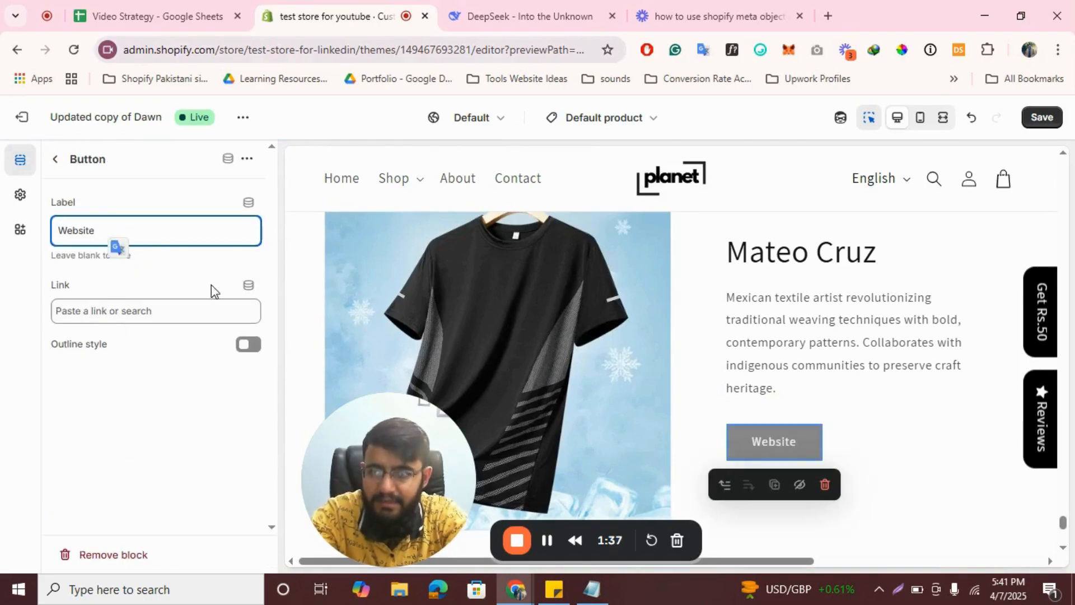
left_click(251, 286)
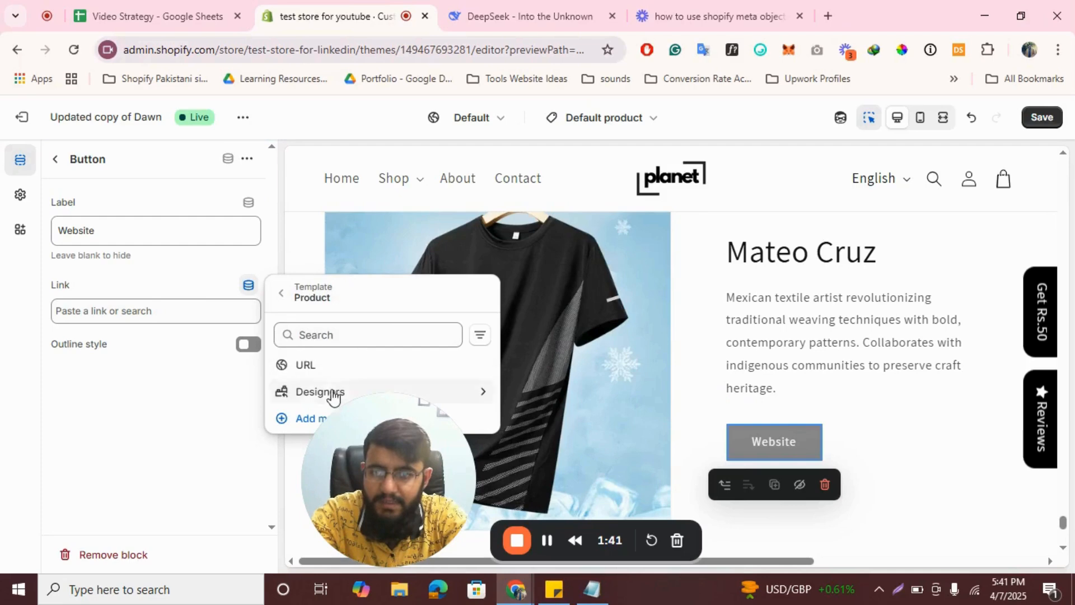
left_click(335, 395)
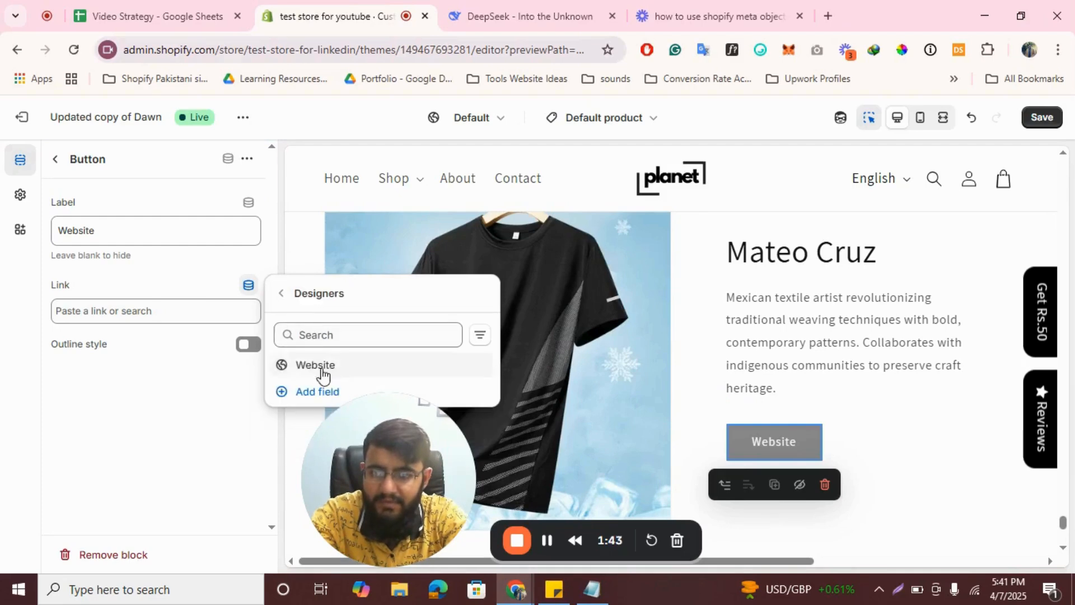
left_click(321, 371)
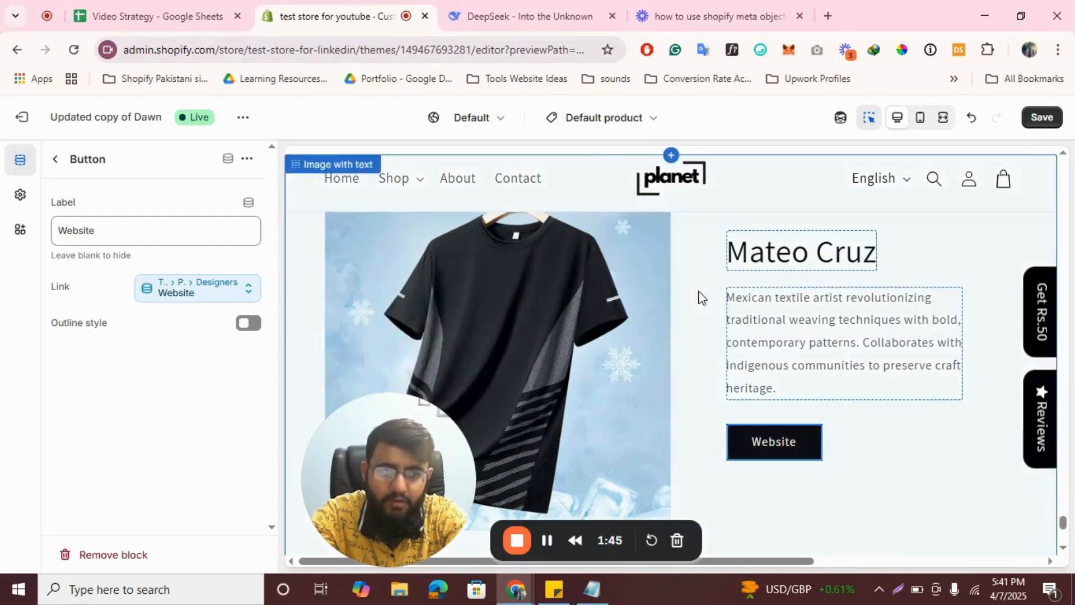
left_click(1043, 117)
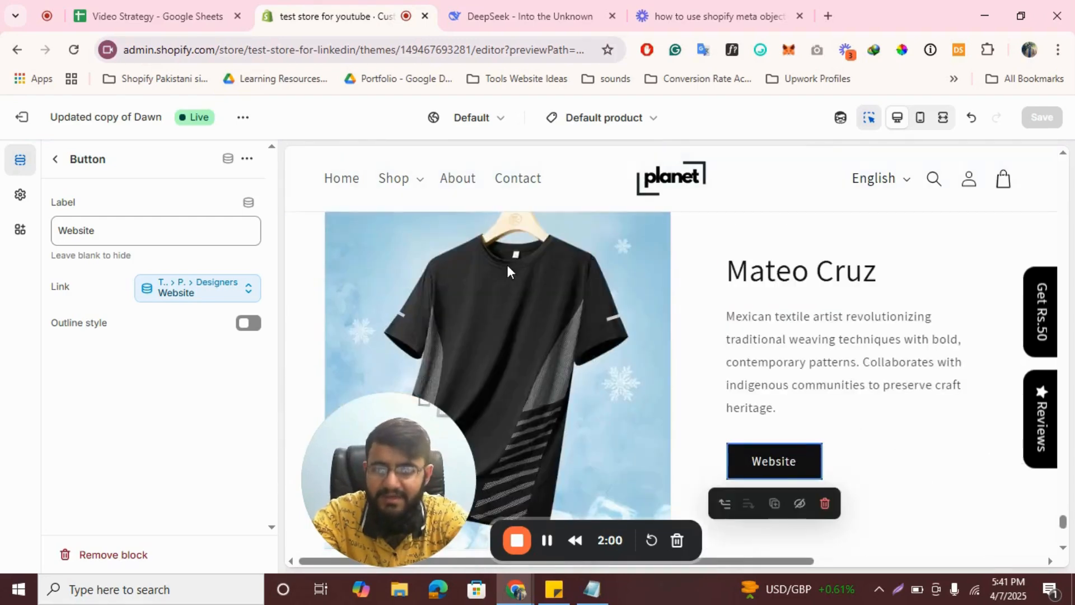
left_click(31, 117)
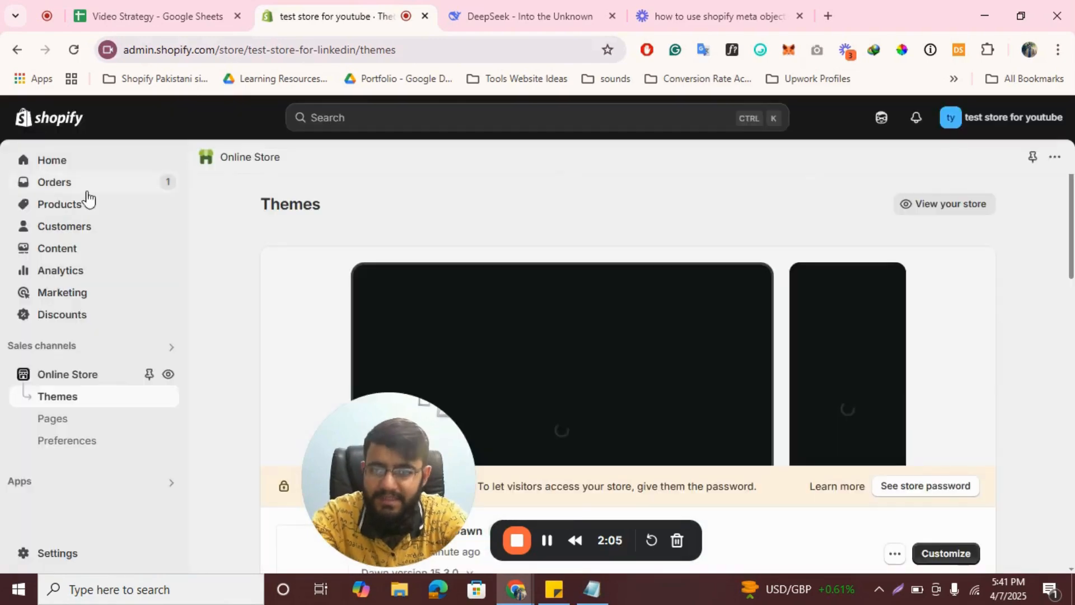
Open the Men's Casual Pants Stretch Slim Fit Elastic Waist product and reveal its empty Designers and Origin metafields.
left_click(63, 205)
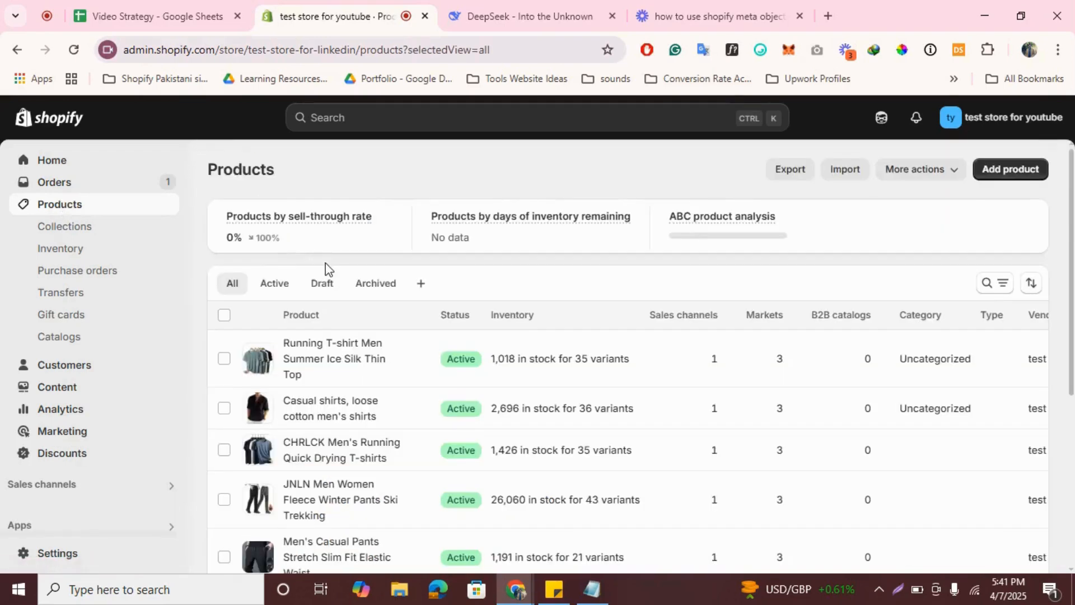
scroll(499, 259, "down", 2)
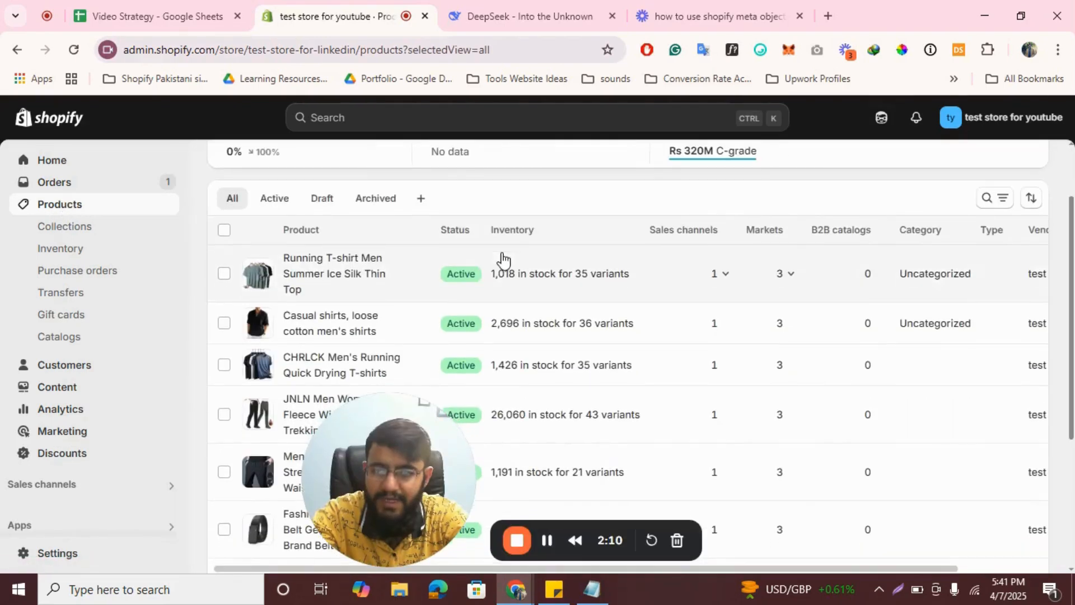
scroll(502, 259, "down", 1)
scroll(502, 260, "down", 1)
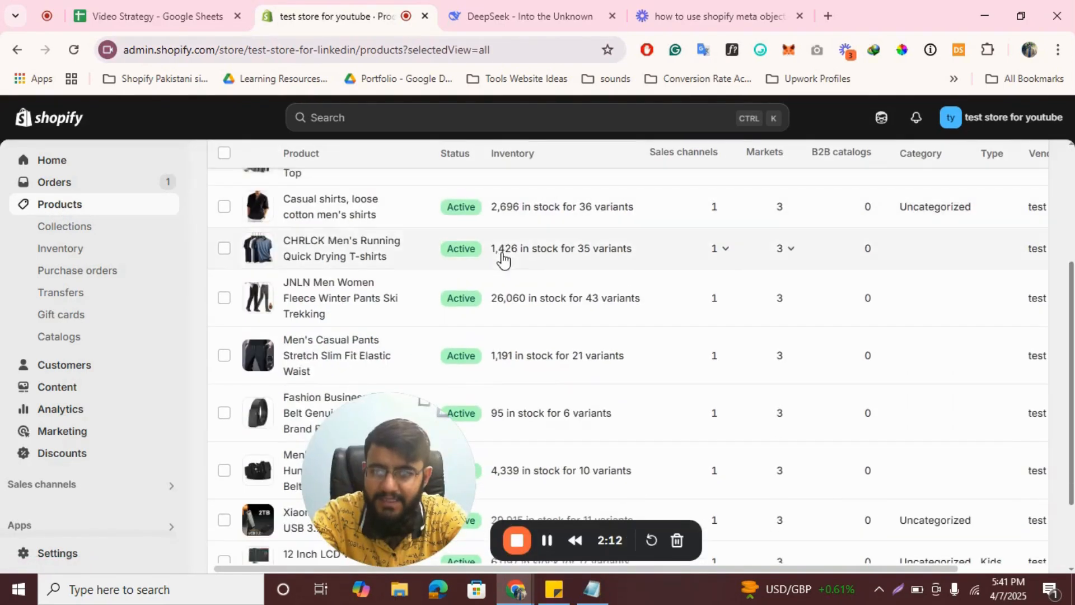
left_click(317, 348)
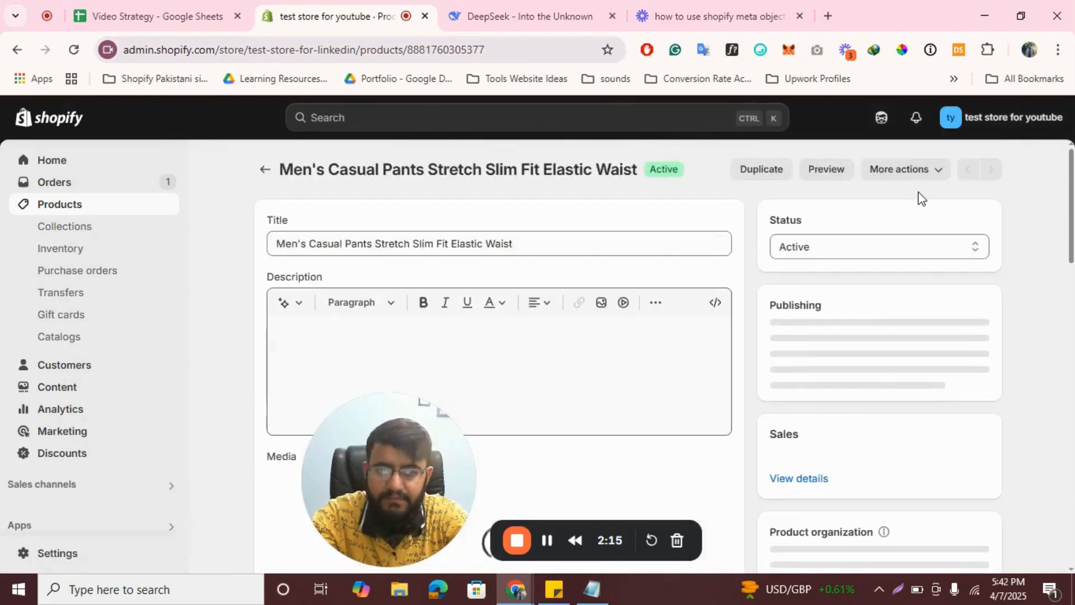
scroll(558, 324, "down", 5)
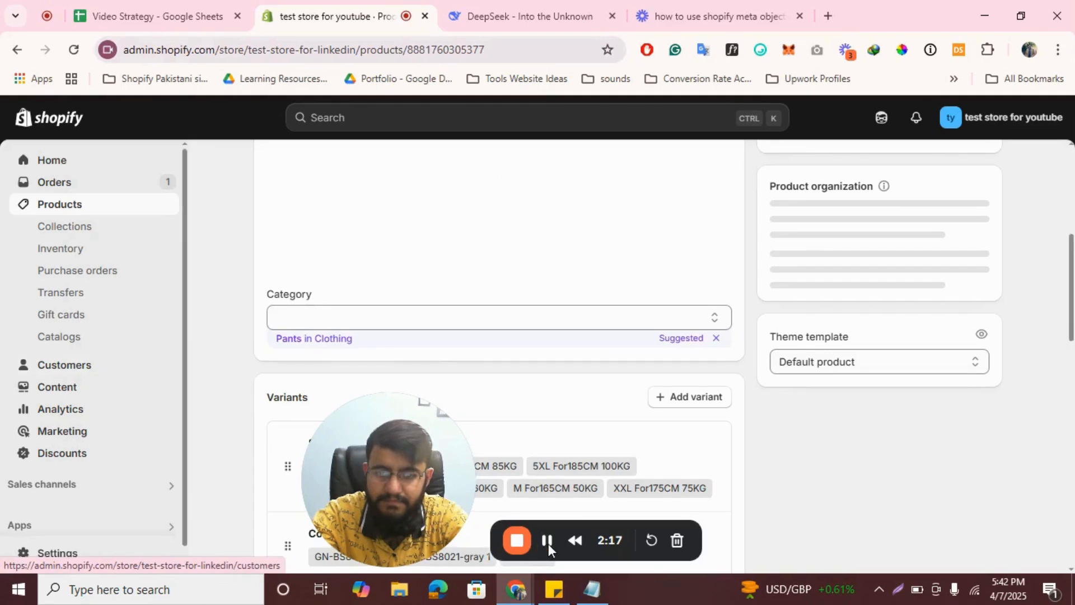
left_click_drag(386, 421, 260, 421)
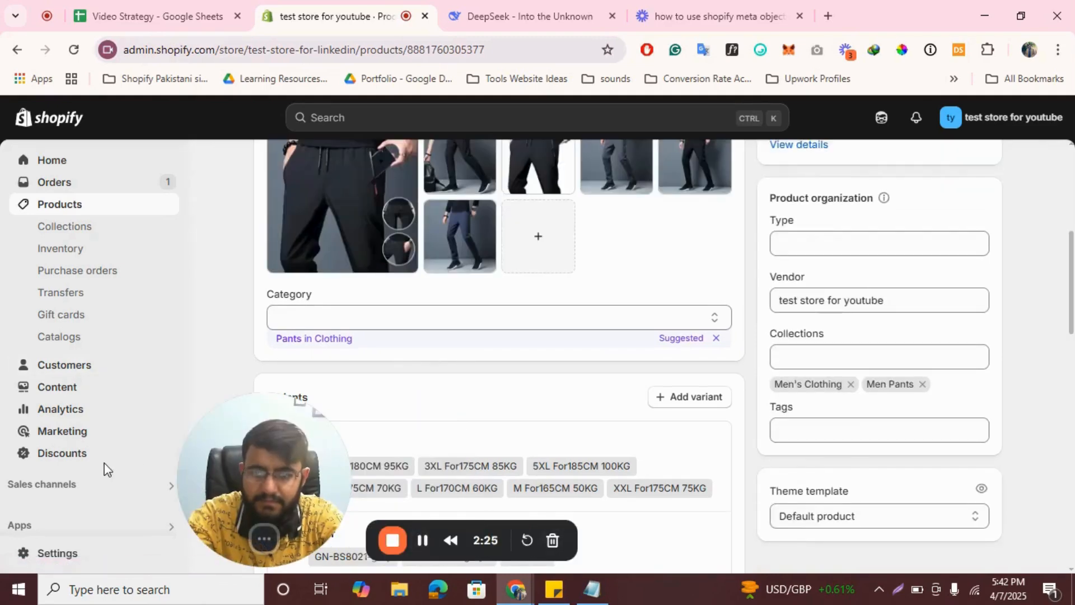
left_click_drag(267, 445, 102, 455)
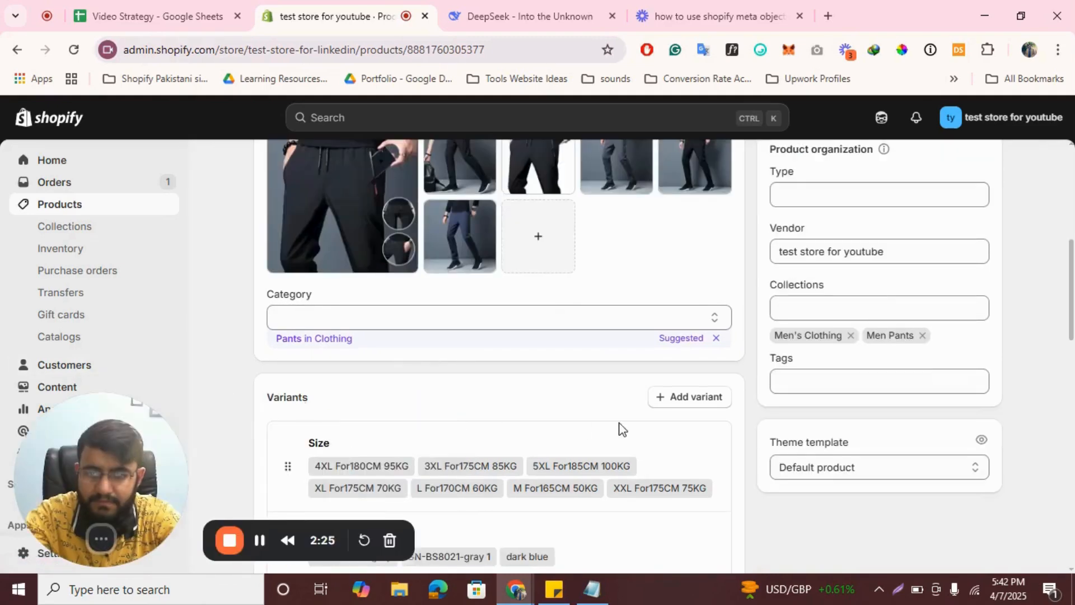
scroll(618, 429, "down", 5)
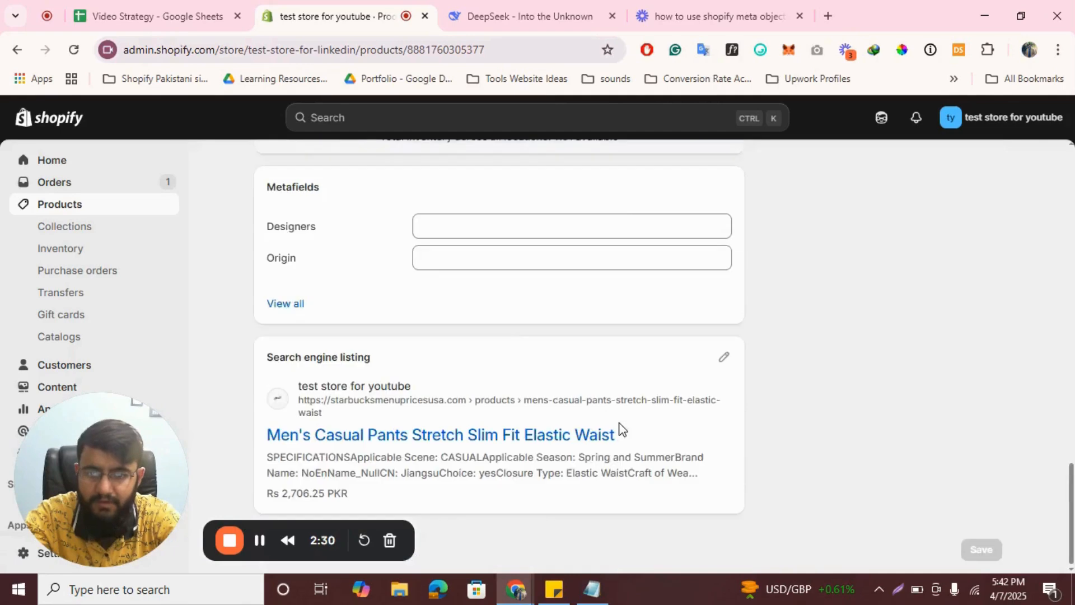
Set the Men's Casual Pants Designers metafield to the second designer entry and save the product.
scroll(620, 429, "up", 1)
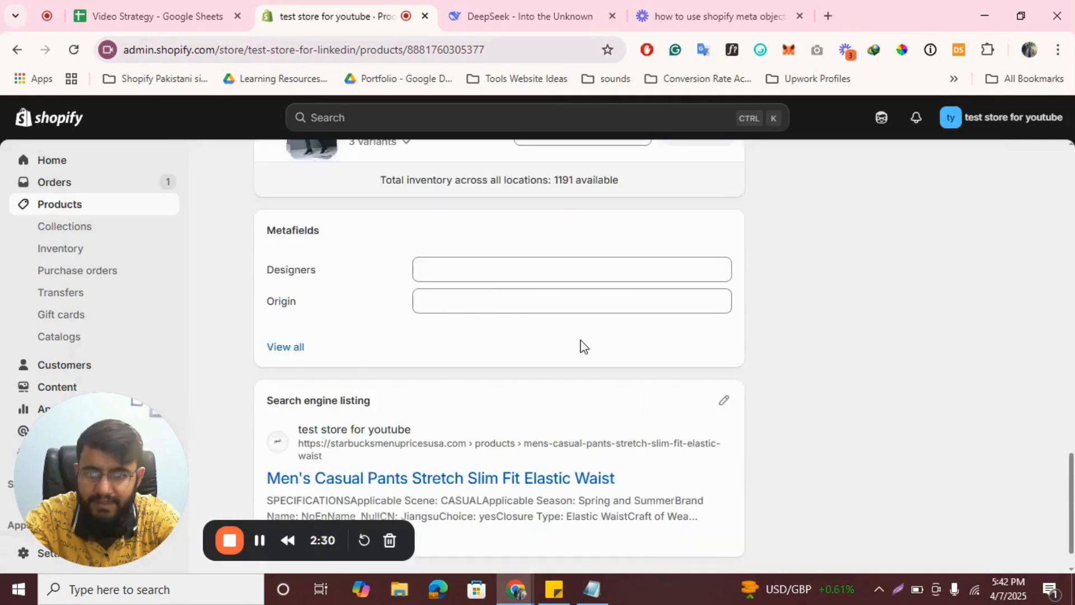
left_click(496, 278)
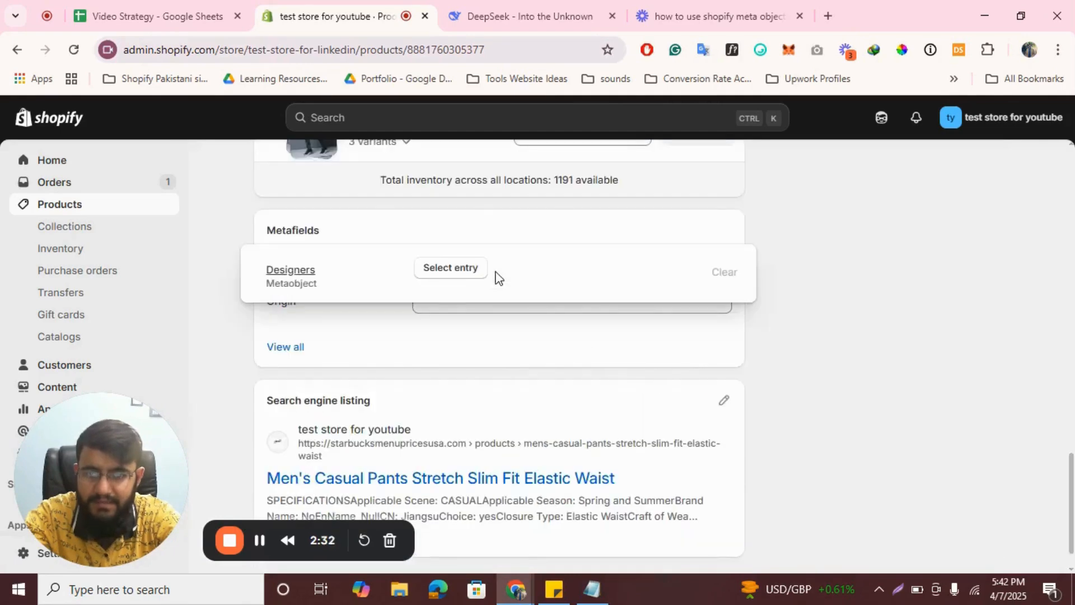
left_click(455, 270)
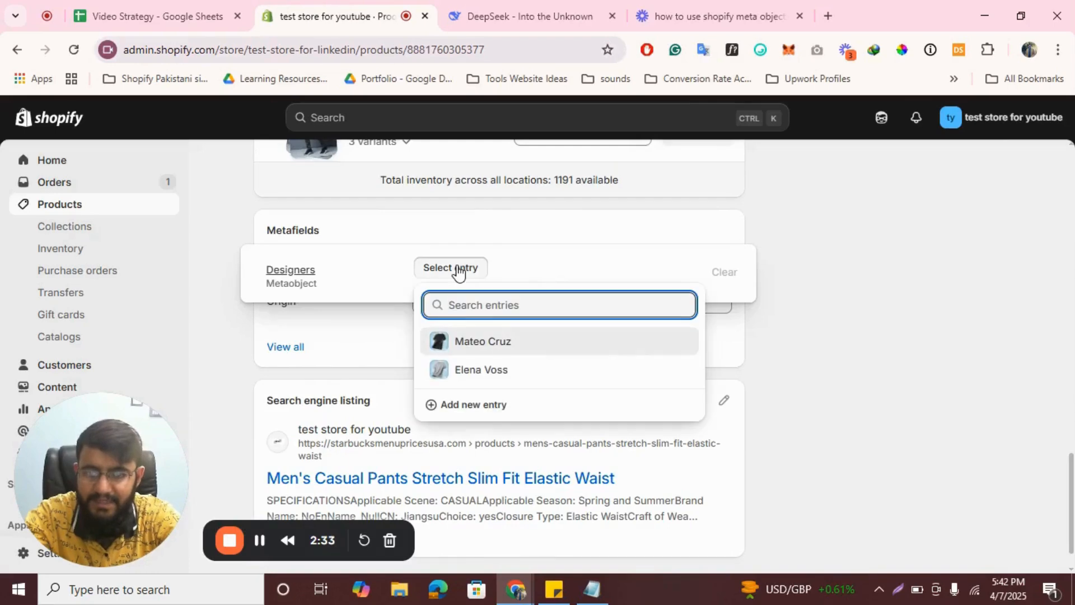
left_click(473, 367)
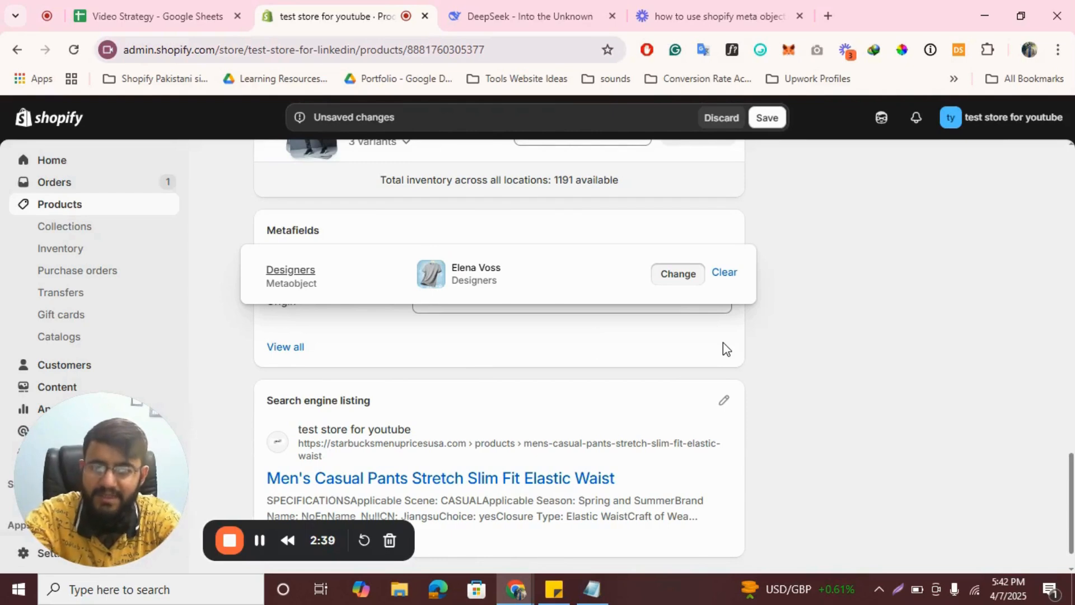
left_click(945, 285)
scroll(945, 284, "up", 15)
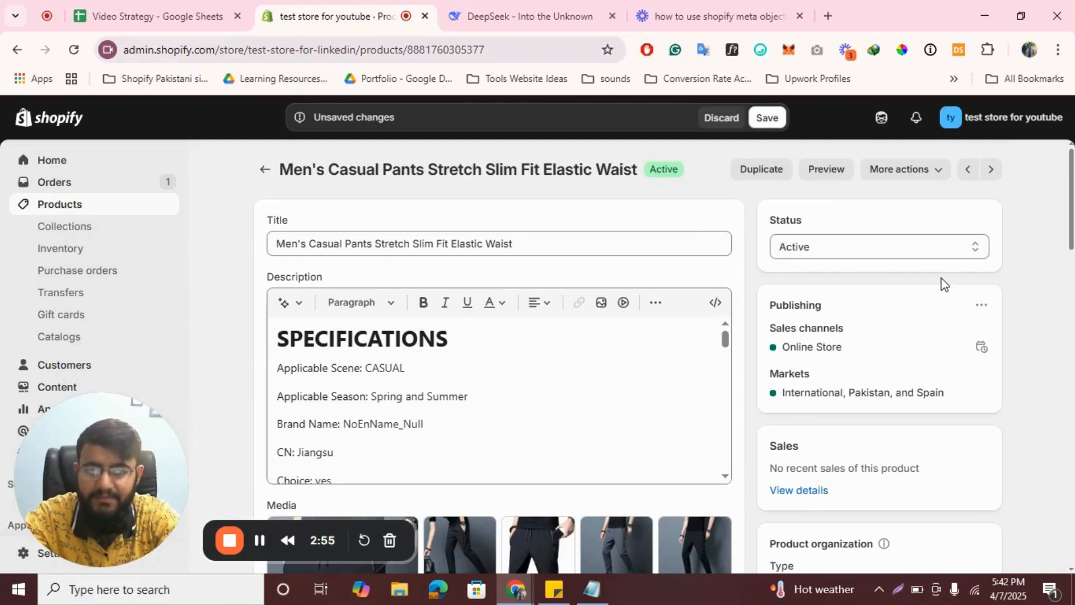
left_click(781, 117)
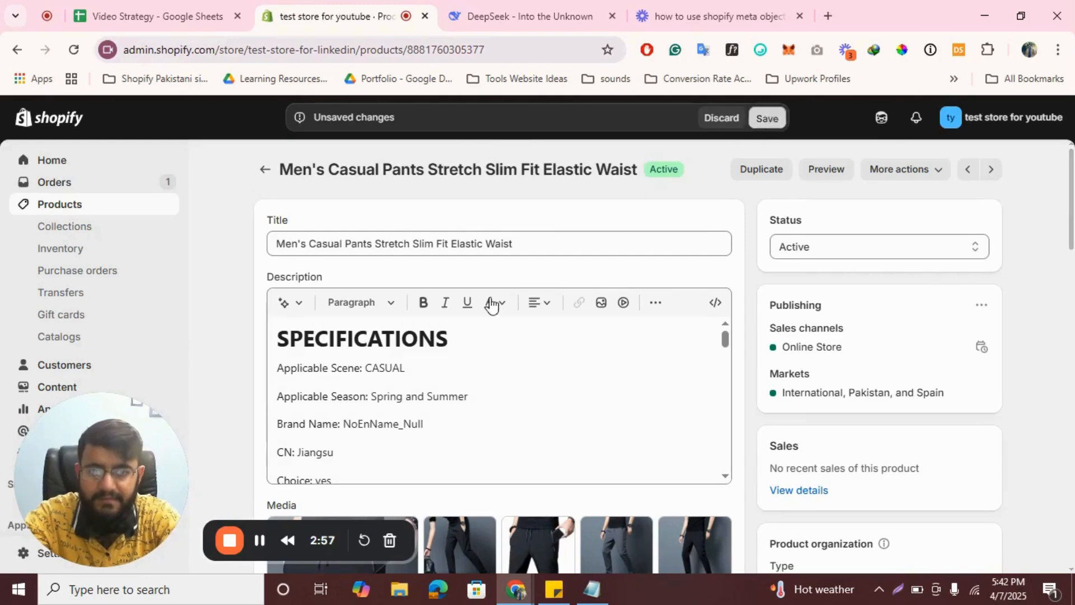